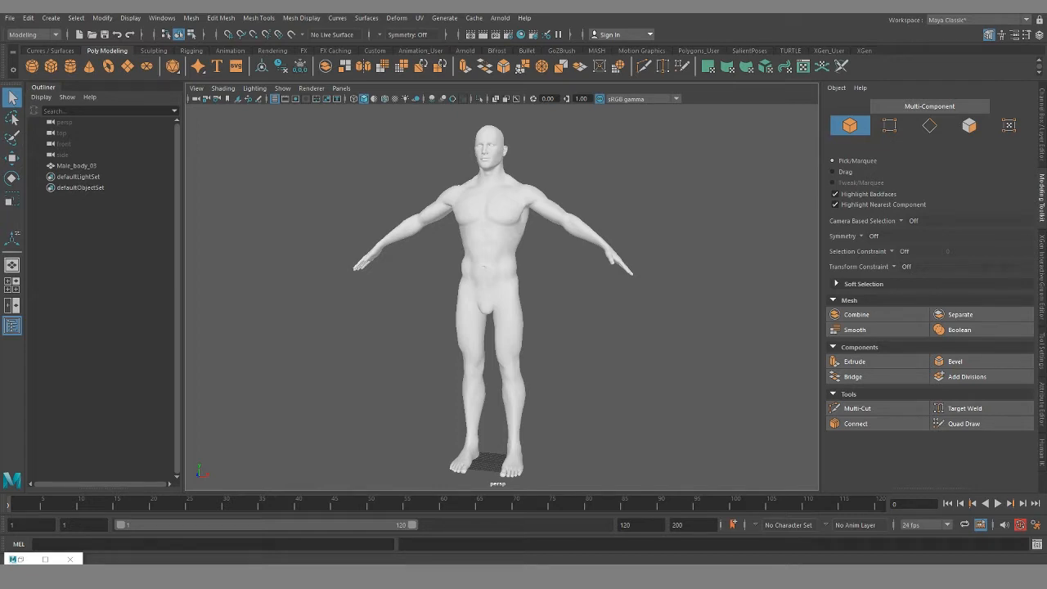
- Select the male body mesh and examine its existing shell layout in the UV Editor
scroll(675, 449, "up", 2)
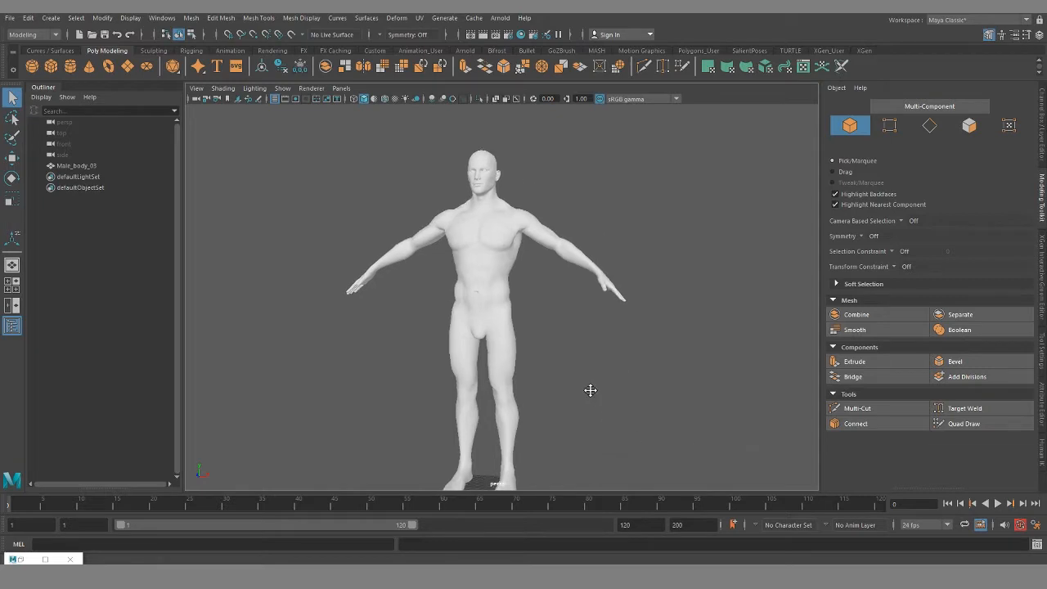
left_click(507, 288)
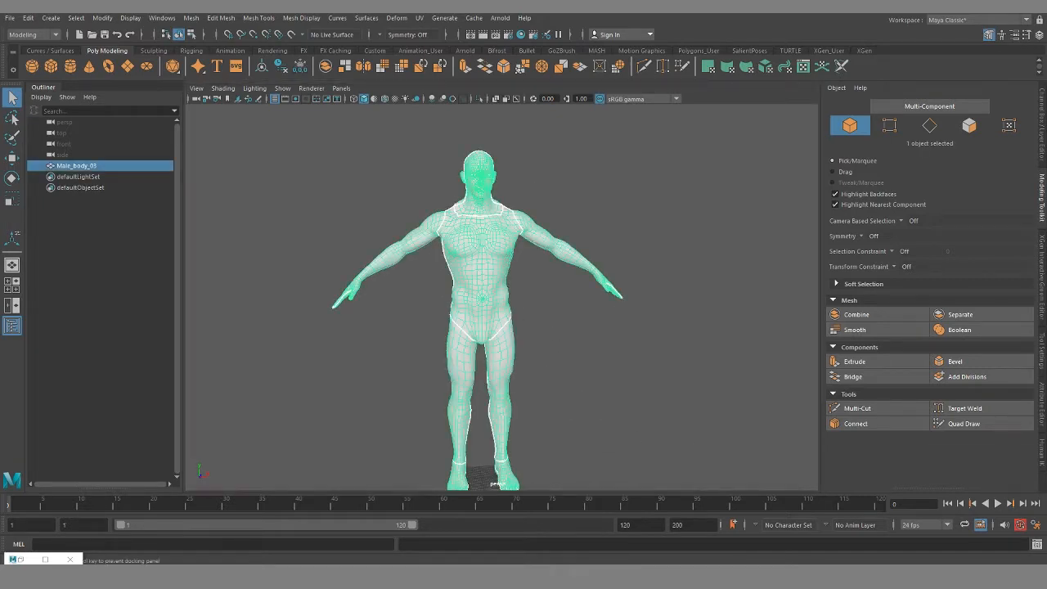
left_click_drag(1046, 147, 750, 31)
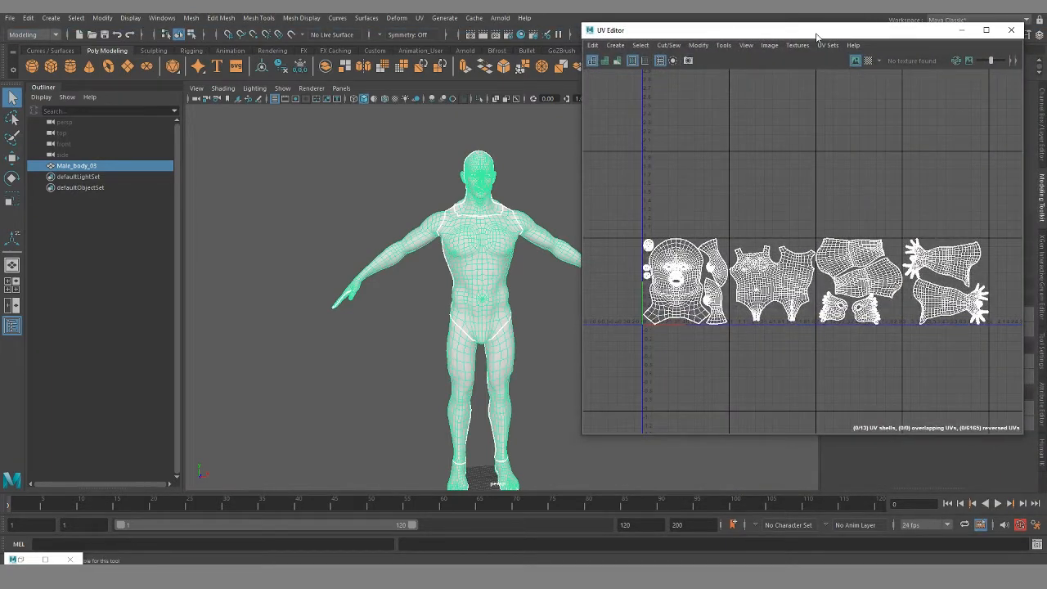
left_click_drag(816, 34, 1046, 107)
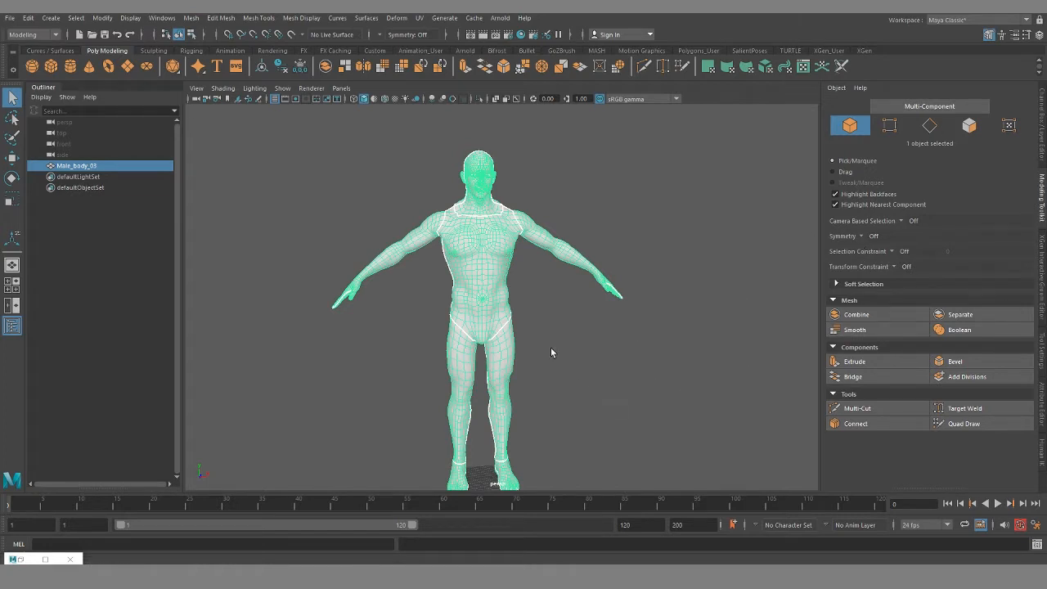
scroll(537, 393, "up", 5)
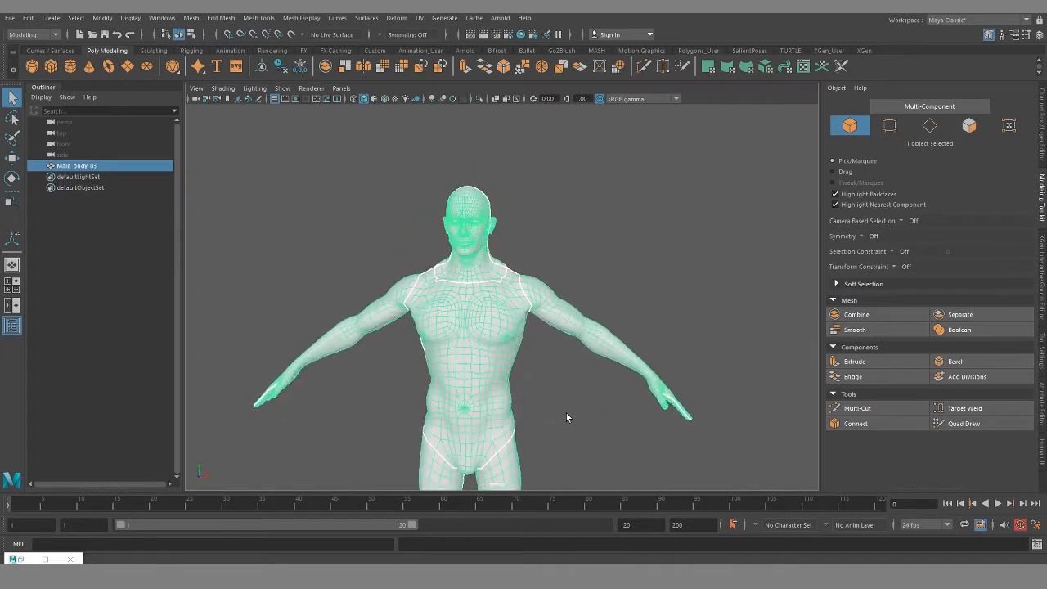
scroll(569, 411, "up", 2)
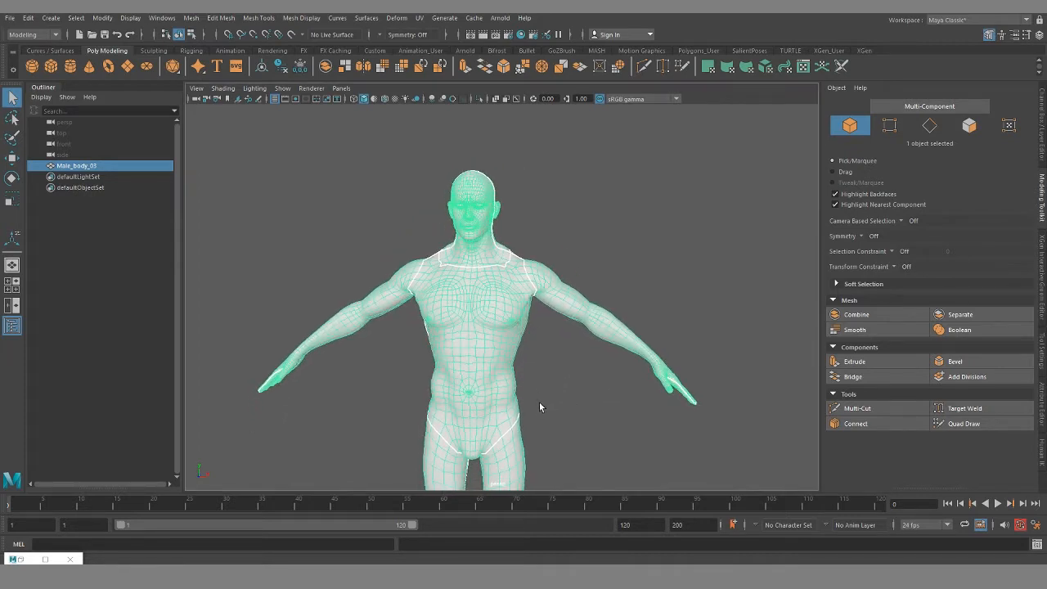
scroll(539, 401, "down", 3)
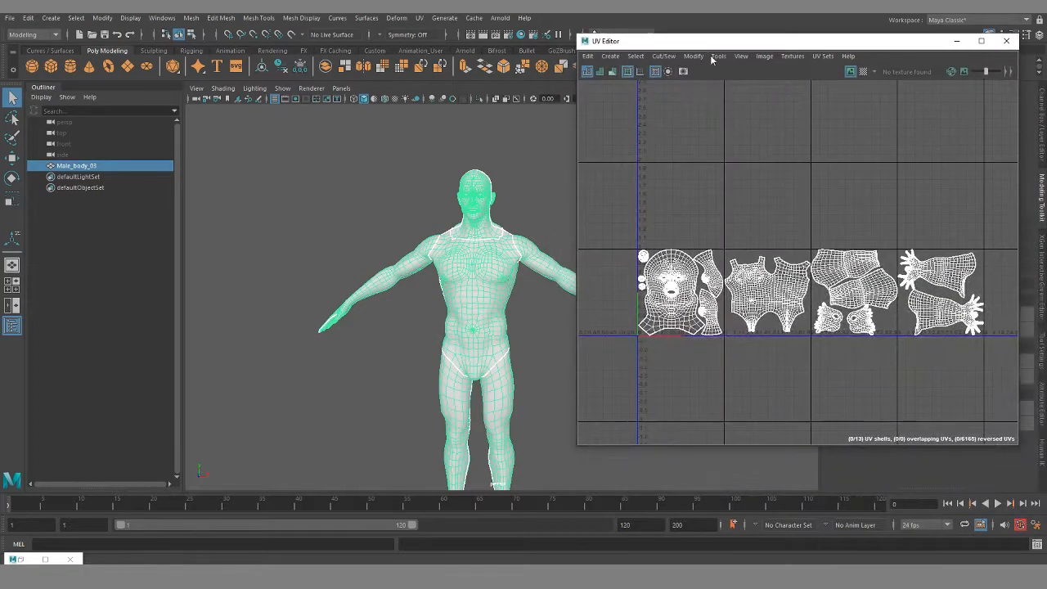
- Duplicate the male body mesh, hide the original and select the copy
key("ctrl+d")
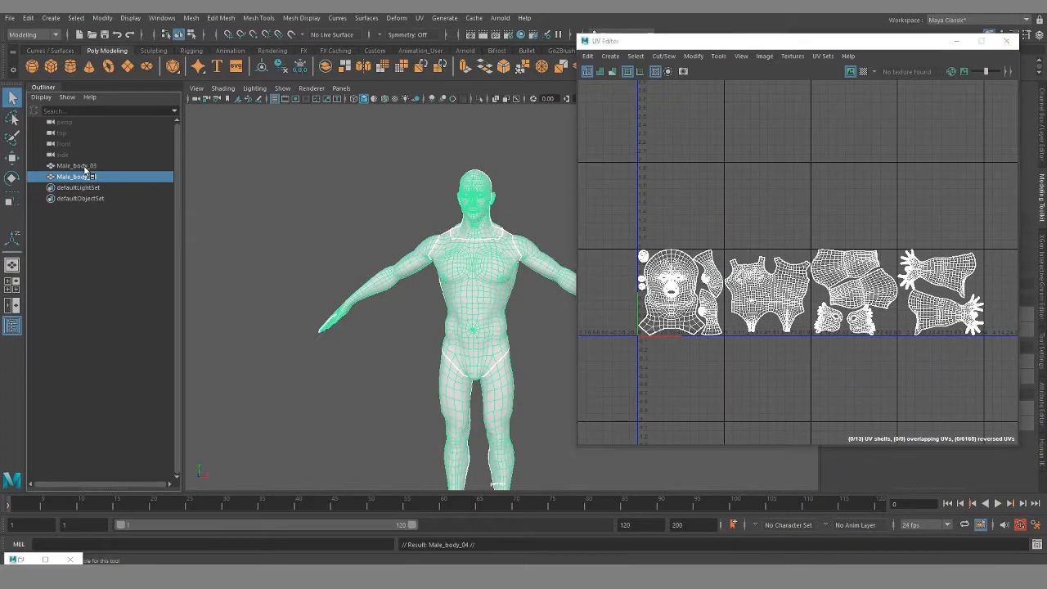
left_click(82, 167)
key("h")
left_click(80, 178)
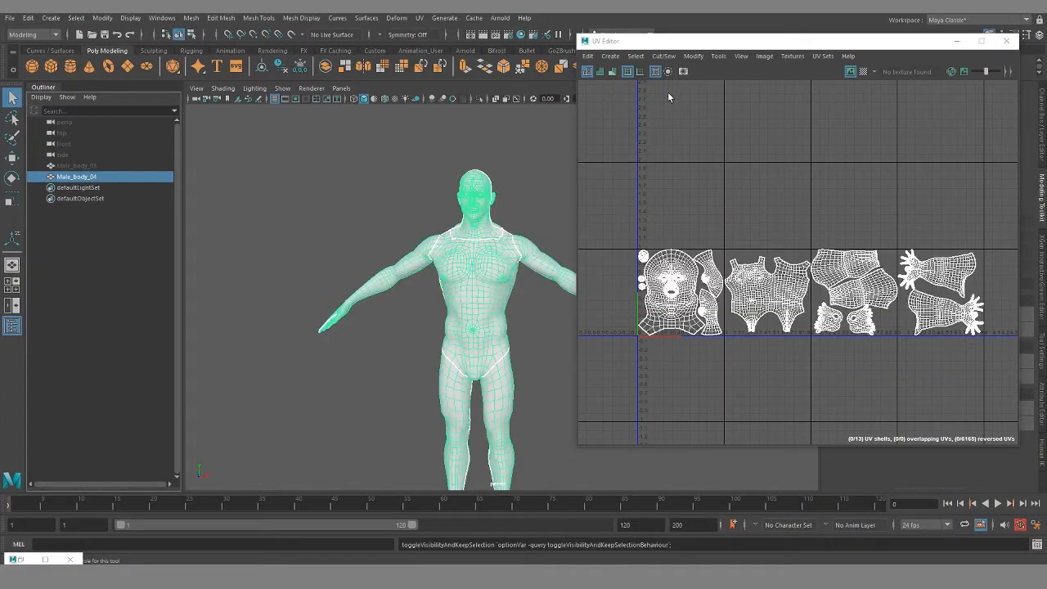
- Delete the existing UVs of the duplicated body and reselect the mesh
middle_click_drag(500, 210, 491, 267, "alt")
scroll(453, 229, "up", 5)
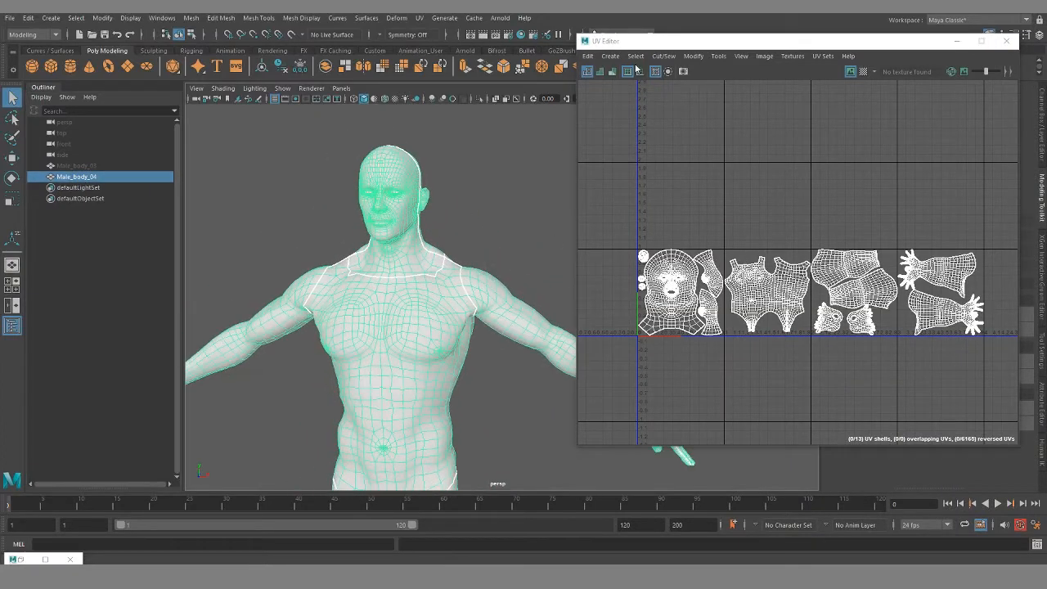
left_click(587, 55)
left_click(610, 98)
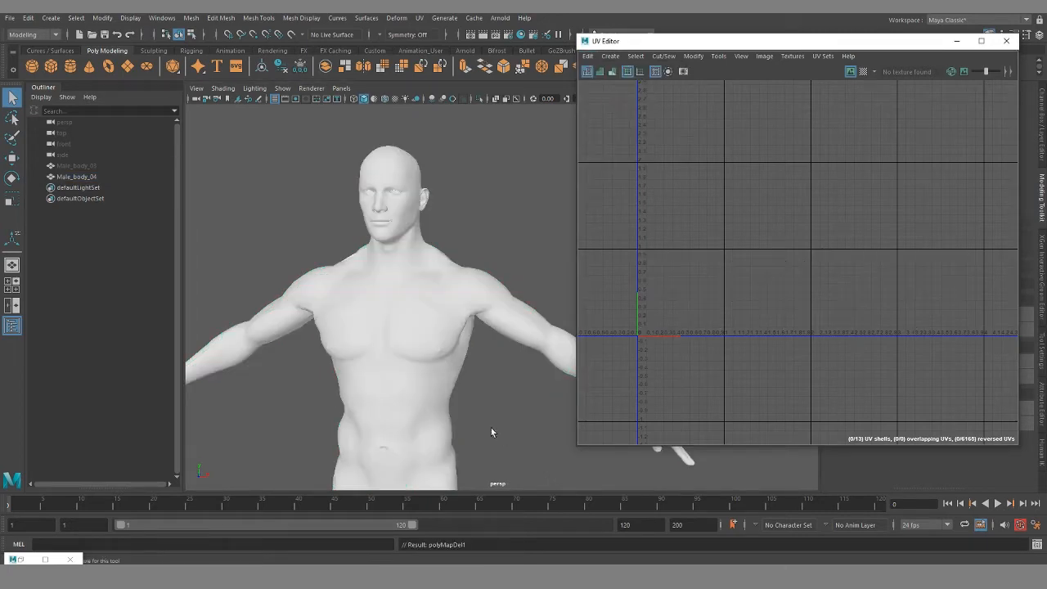
scroll(502, 369, "up", 4)
middle_click_drag(503, 369, 477, 405, "alt")
left_click(476, 401)
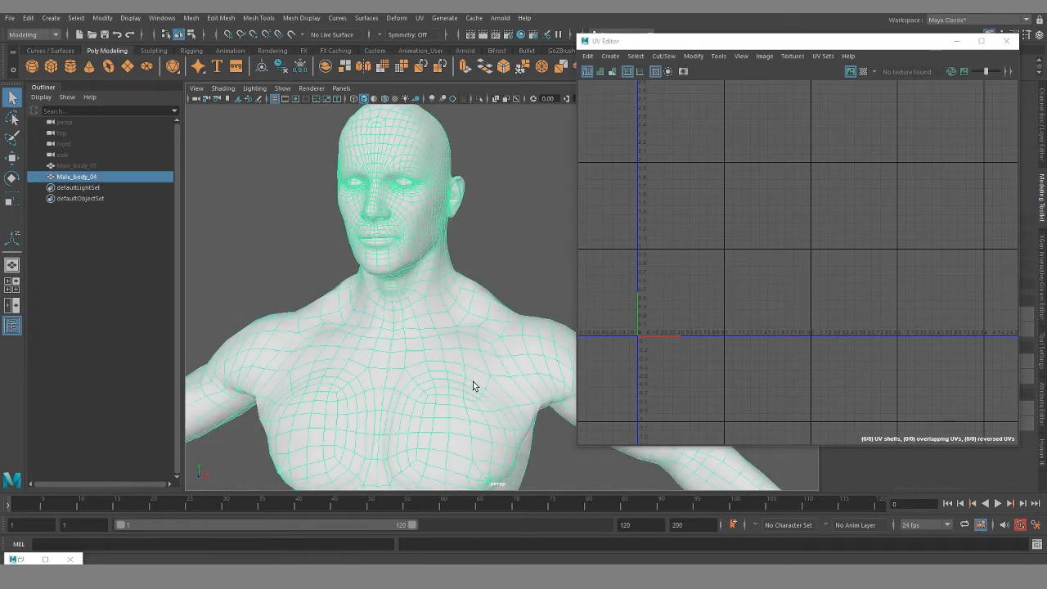
- Switch the body to edge selection and pick edges running over the character's left shoulder beside the neck
mouse_move(474, 385)
left_mouse_down("alt")
mouse_move(451, 369)
mouse_move(469, 366)
left_mouse_up("alt")
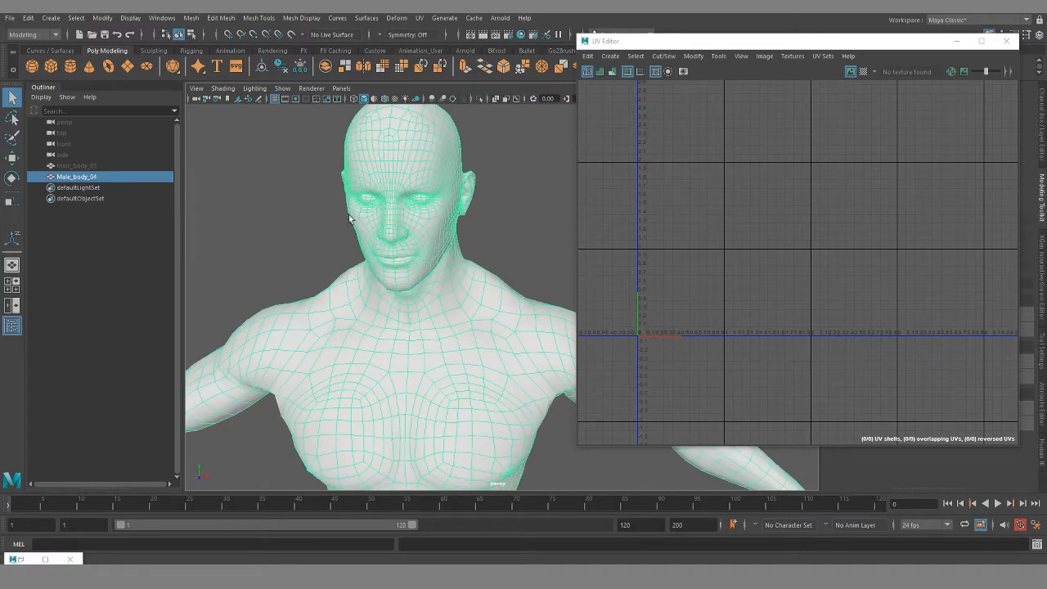
left_click_drag(356, 235, 452, 421, "alt")
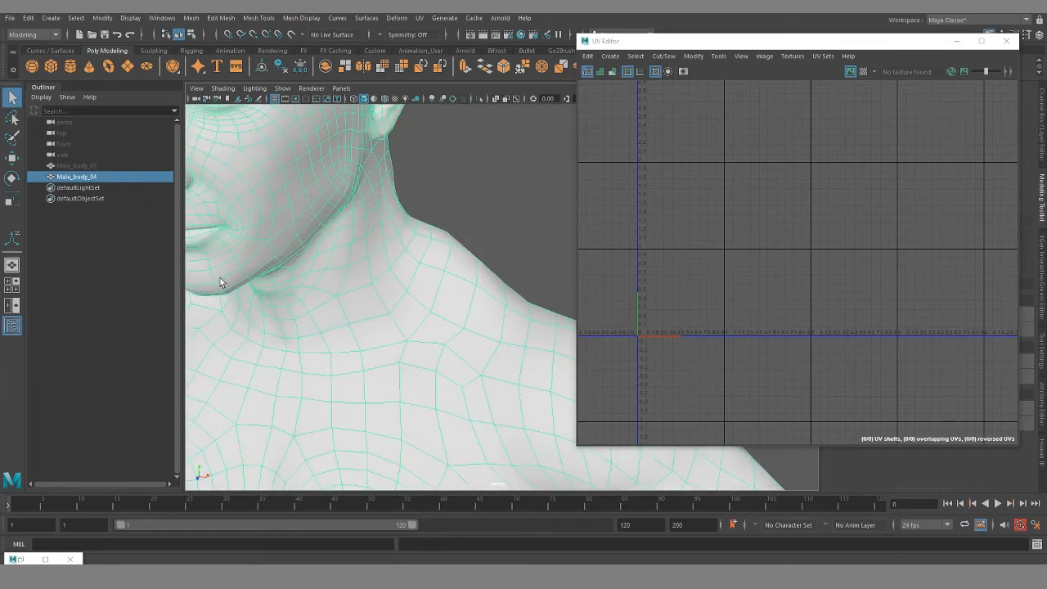
left_click_drag(487, 368, 442, 352, "alt")
middle_click_drag(418, 310, 428, 327, "alt")
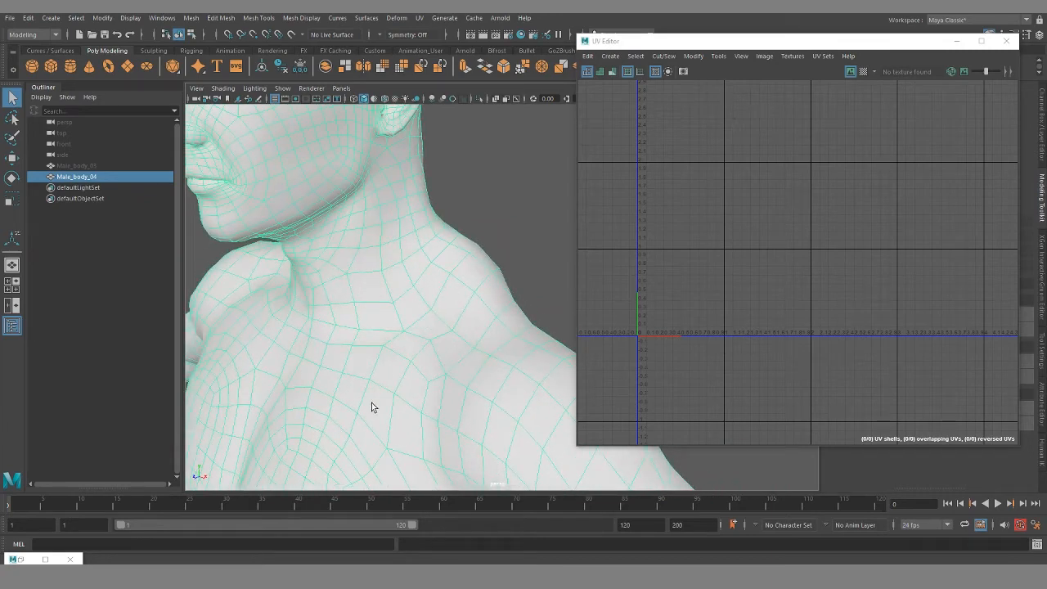
left_click_drag(372, 407, 437, 311, "alt")
right_click_drag(436, 278, 454, 256)
left_click(455, 279)
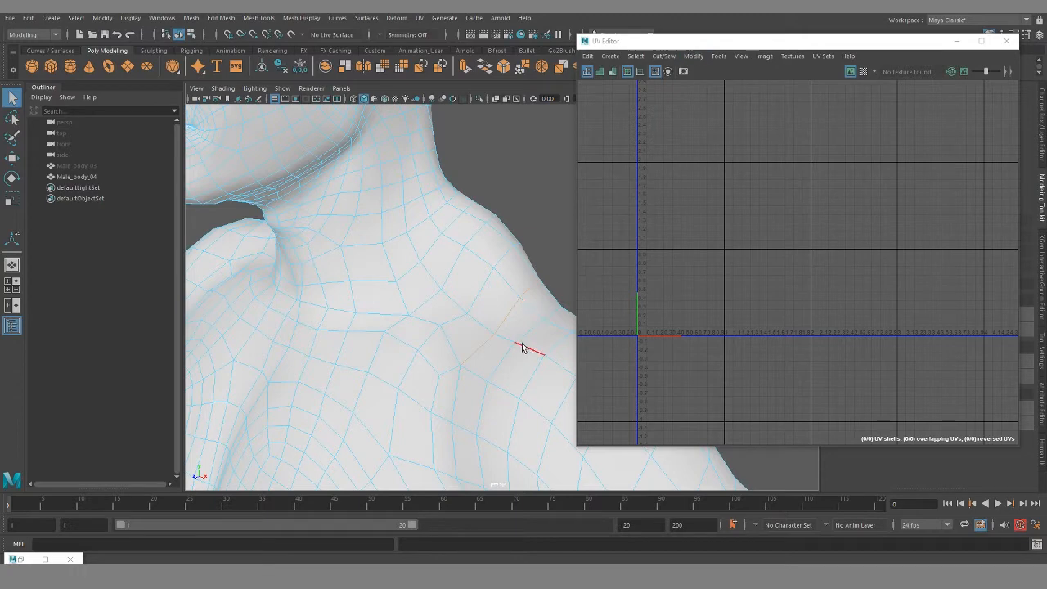
left_click_drag(461, 338, 475, 379, "alt")
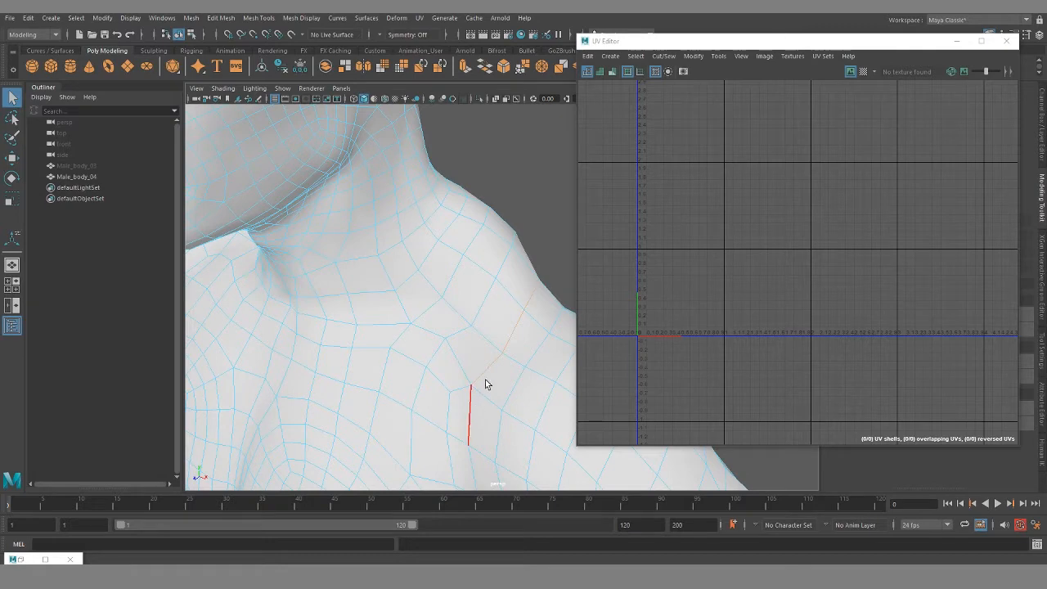
left_click_drag(486, 382, 425, 388, "alt")
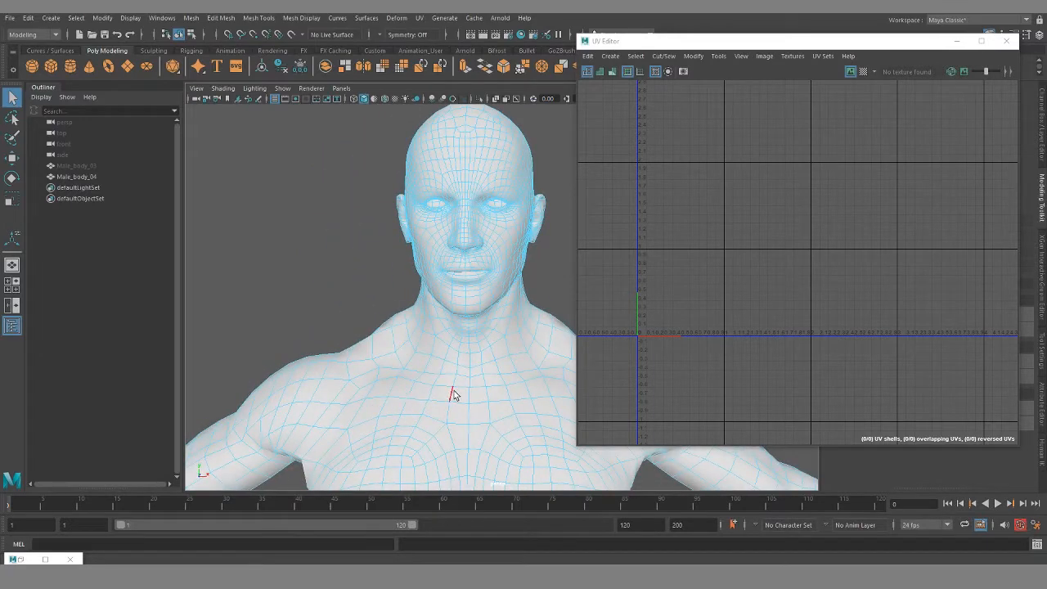
- Select a line of edges over the character's right shoulder at the base of the neck
scroll(514, 409, "up", 4)
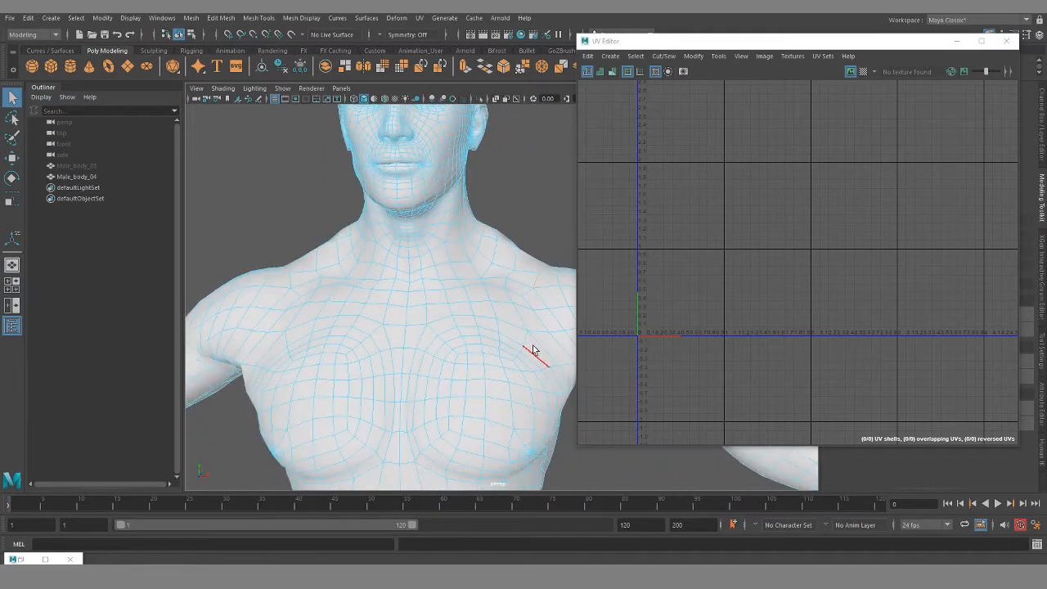
scroll(499, 402, "down", 3)
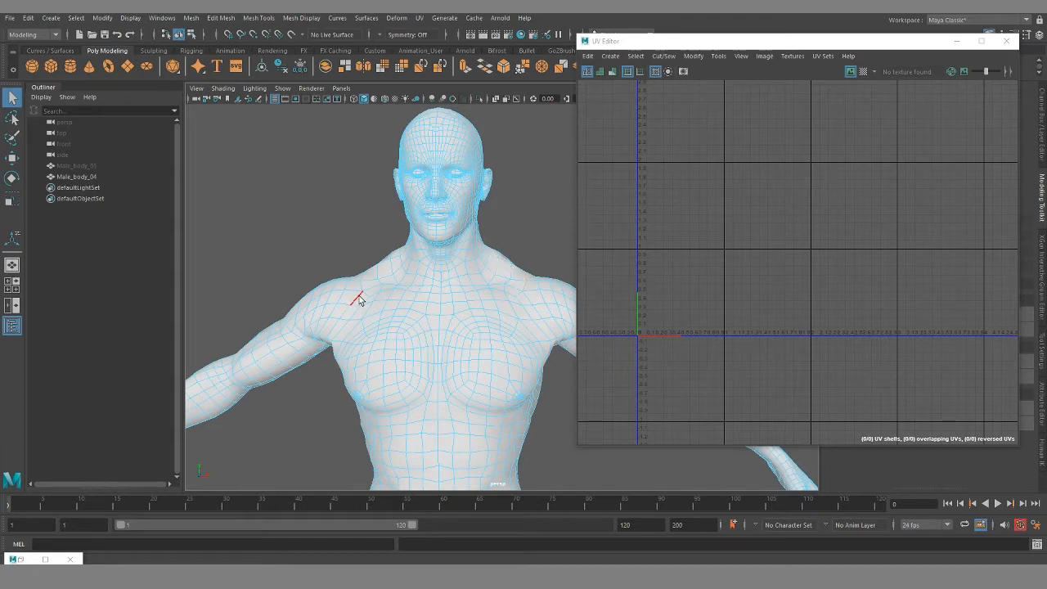
right_click_drag(407, 272, 470, 284, "alt")
middle_click_drag(471, 284, 483, 362, "alt")
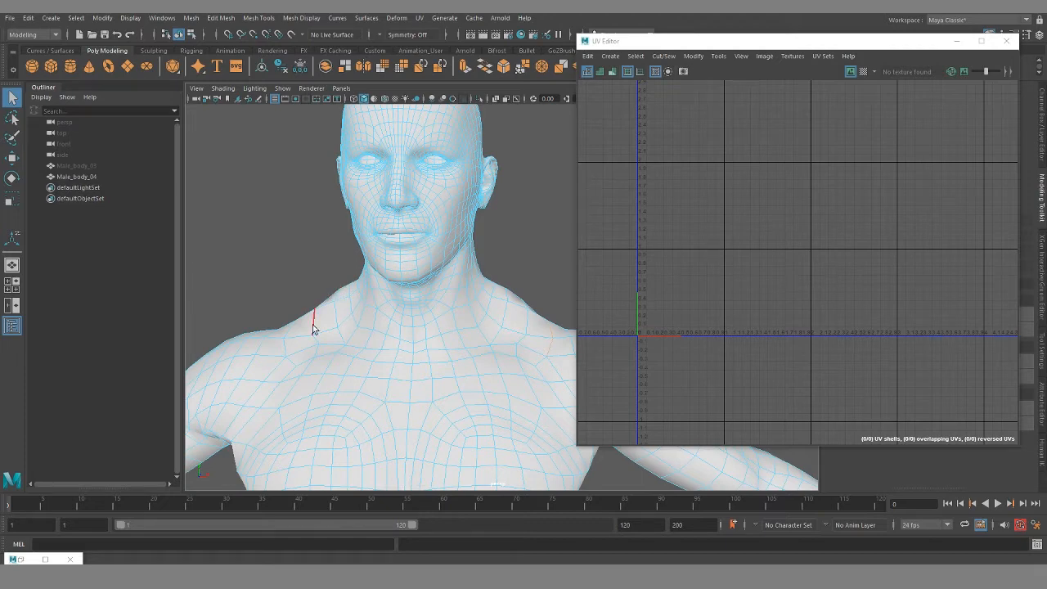
left_click_drag(367, 367, 428, 382, "alt")
right_click_drag(428, 381, 470, 374, "alt")
middle_click_drag(469, 373, 450, 397, "alt")
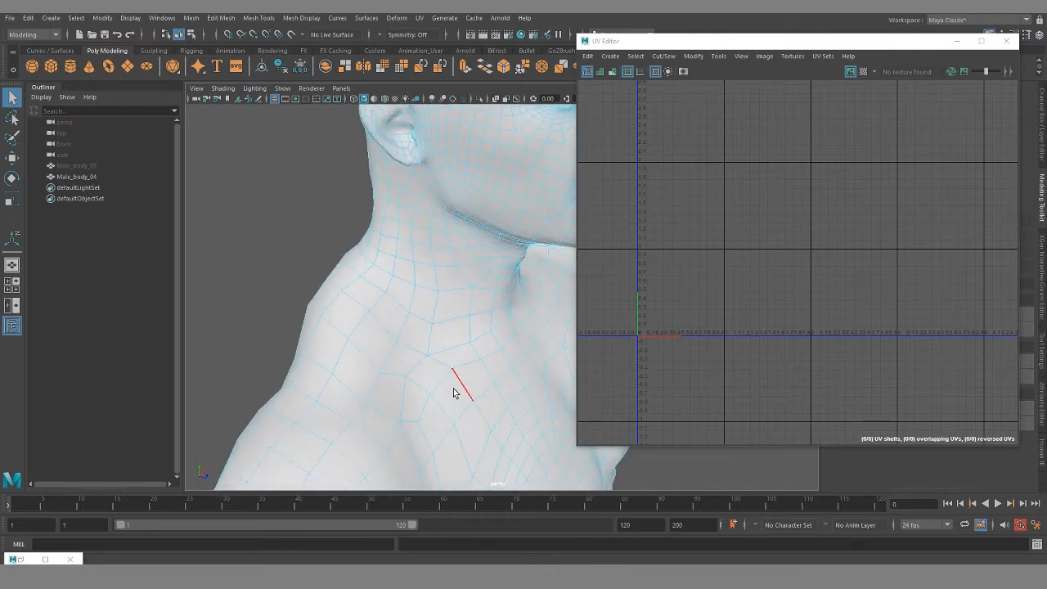
left_click(390, 337)
left_click_drag(389, 341, 346, 325, "alt")
left_click_drag(428, 328, 320, 342, "alt")
left_click(391, 327)
left_click_drag(465, 383, 428, 365, "alt")
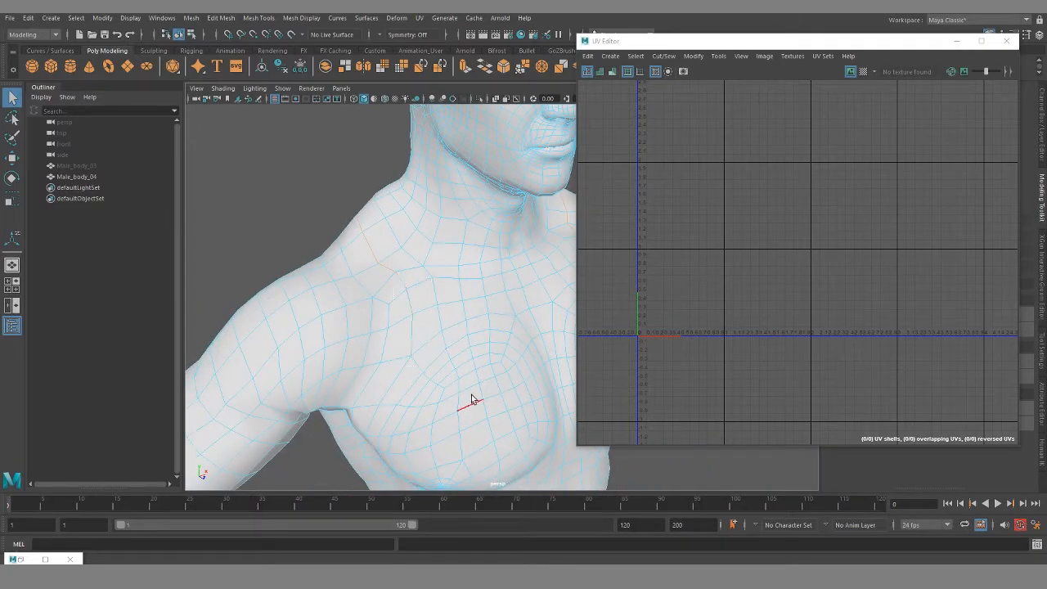
- Add edges running over the character's left shoulder toward the chest to the edge selection
left_click_drag(470, 397, 443, 352, "alt")
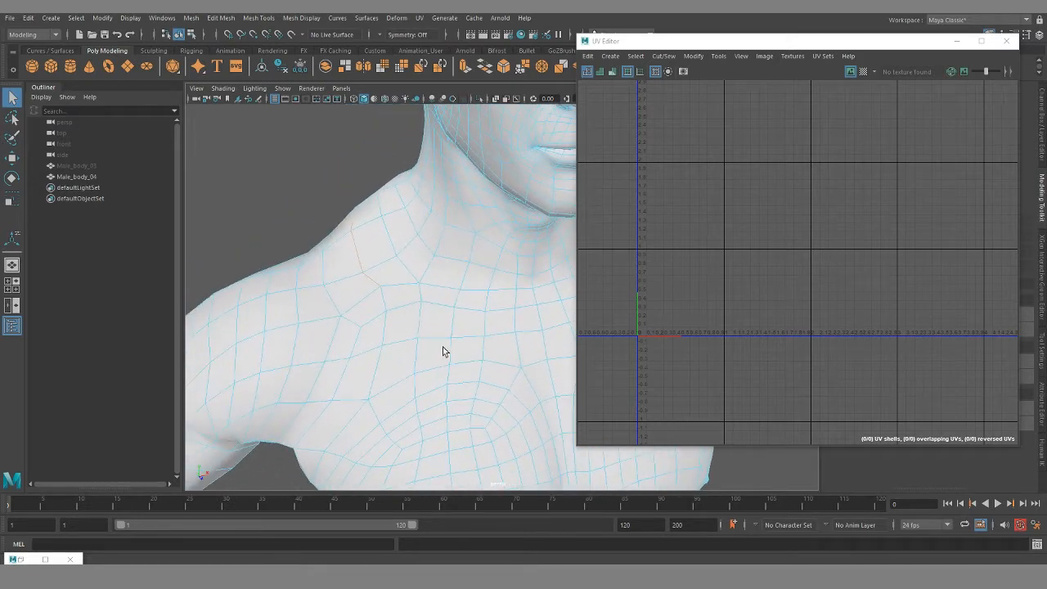
left_click(391, 307, "shift")
middle_click_drag(467, 346, 255, 294, "alt")
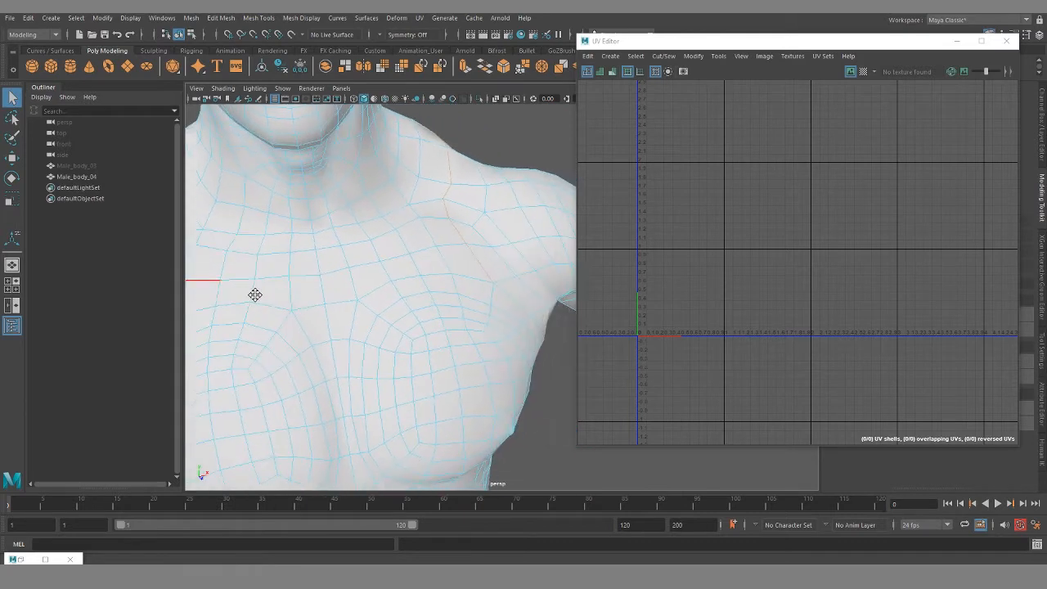
right_click_drag(378, 326, 371, 342, "alt")
middle_click_drag(371, 342, 401, 361, "alt")
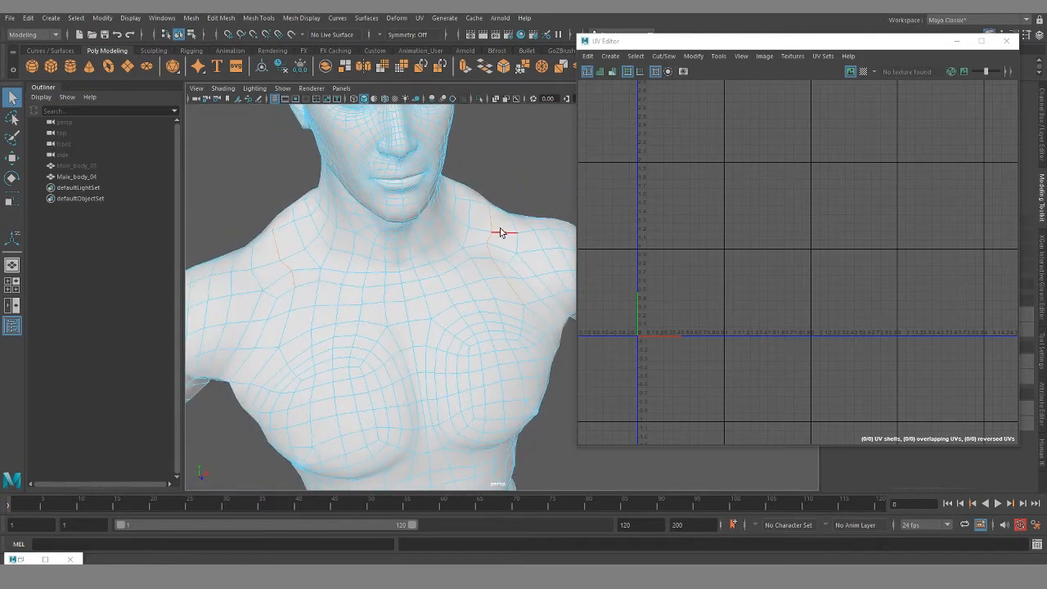
- Deselect the extra edges on the left side of the chest and set symmetry to Object X
left_click_drag(535, 321, 491, 269, "ctrl")
left_click(385, 36)
left_click(414, 53)
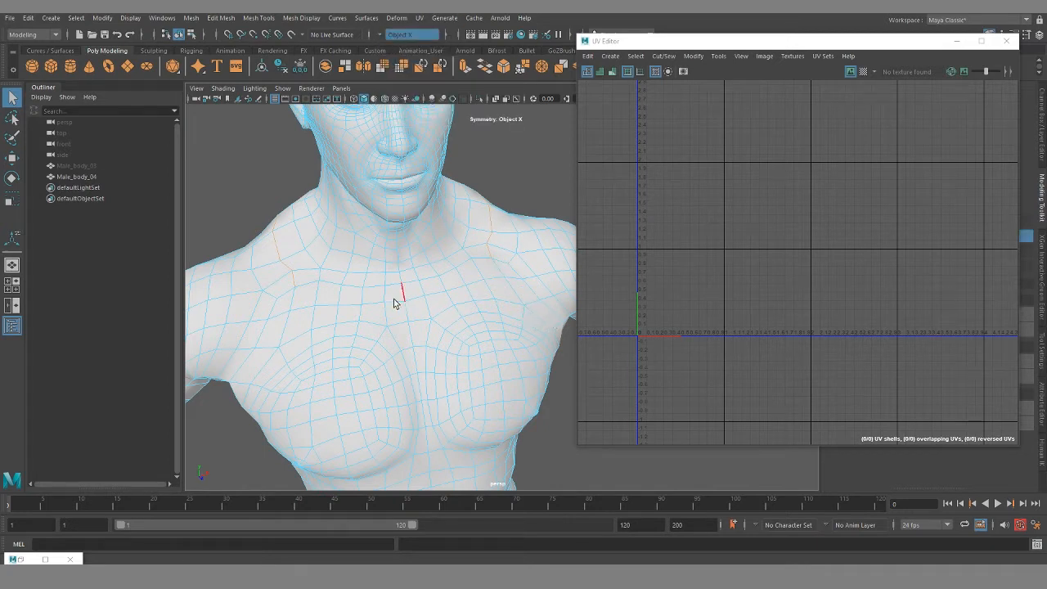
- Extend the symmetric edge selection across the collarbones to link the lines on both shoulders
scroll(393, 303, "up", 5)
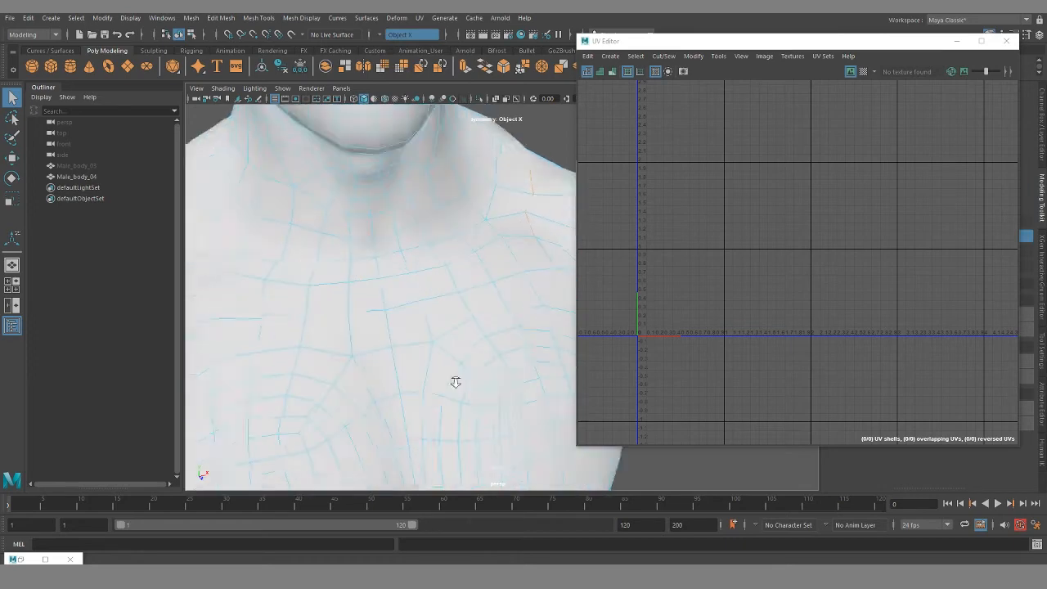
left_click(537, 249)
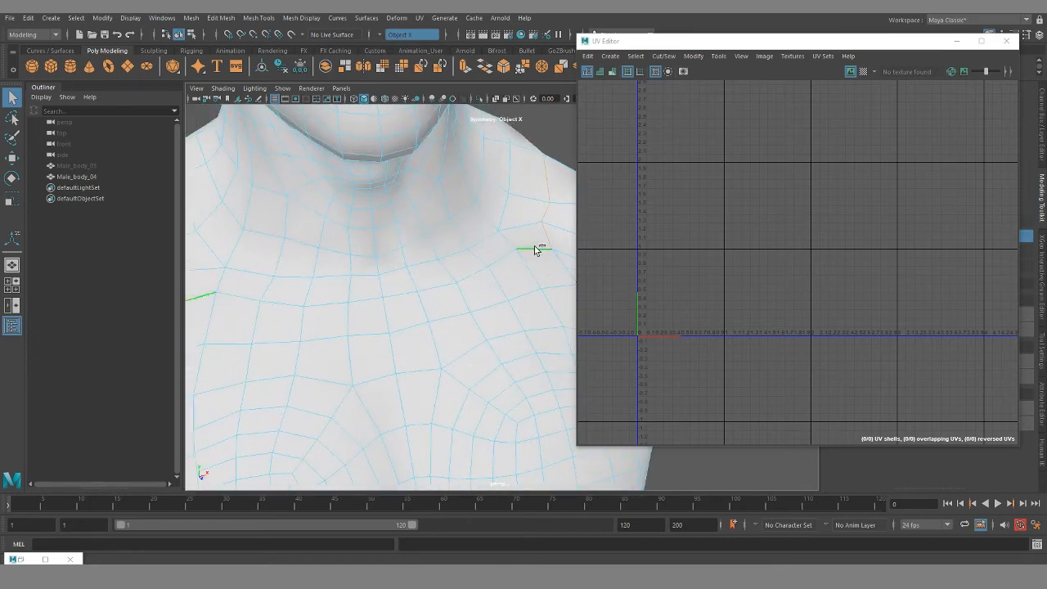
left_click(409, 297)
left_click_drag(410, 299, 409, 347, "alt")
mouse_move(408, 347)
right_mouse_down("alt")
mouse_move(431, 360)
mouse_move(393, 360)
right_mouse_up("alt")
left_click_drag(393, 355, 391, 325, "alt")
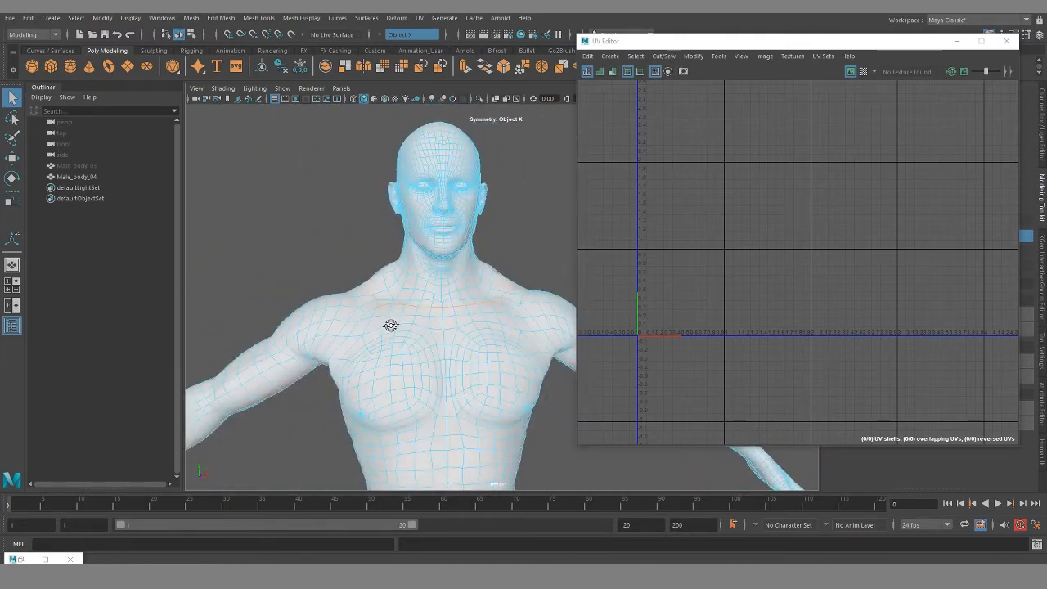
- Return to object mode with the whole body in a front view and apply a Camera-based UV projection
mouse_move(436, 155)
left_mouse_down("alt")
mouse_move(479, 284)
mouse_move(428, 171)
left_mouse_up("alt")
right_click_drag(428, 171, 479, 156)
right_click_drag(443, 323, 469, 442, "alt")
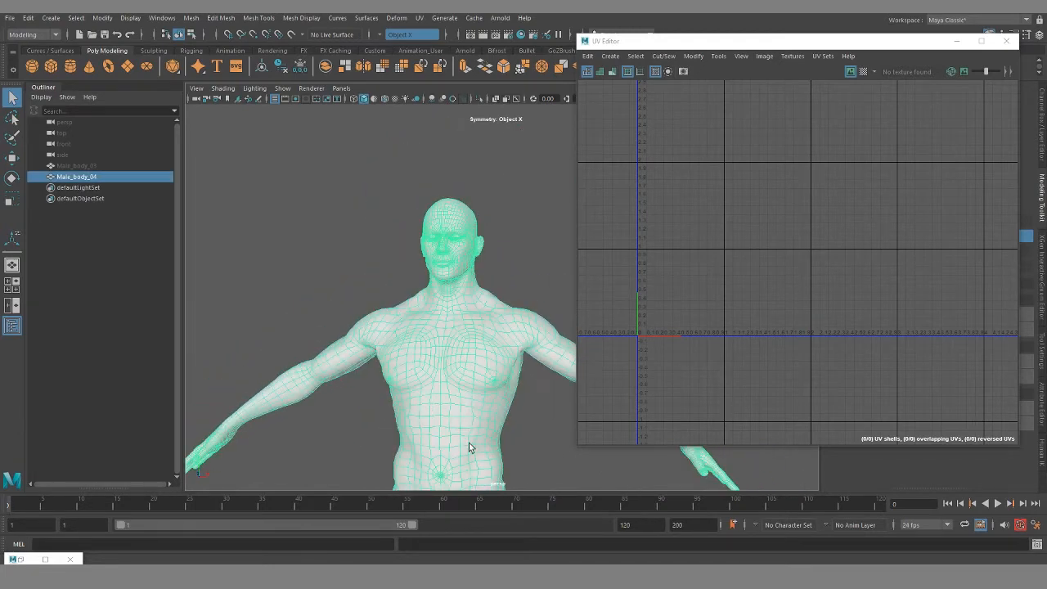
middle_click_drag(469, 442, 442, 360, "alt")
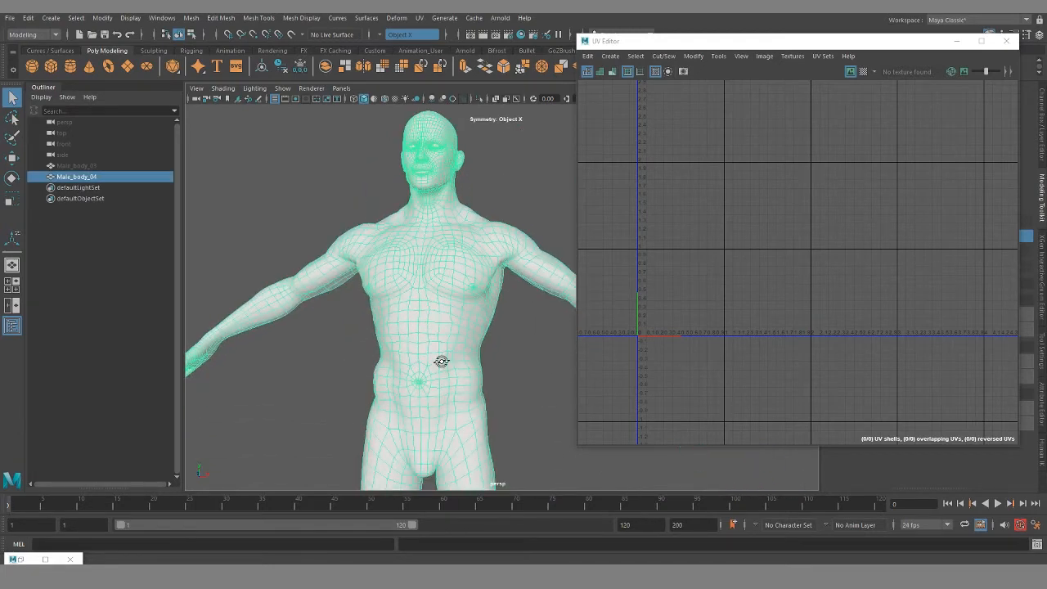
left_click(663, 56)
left_click(612, 57)
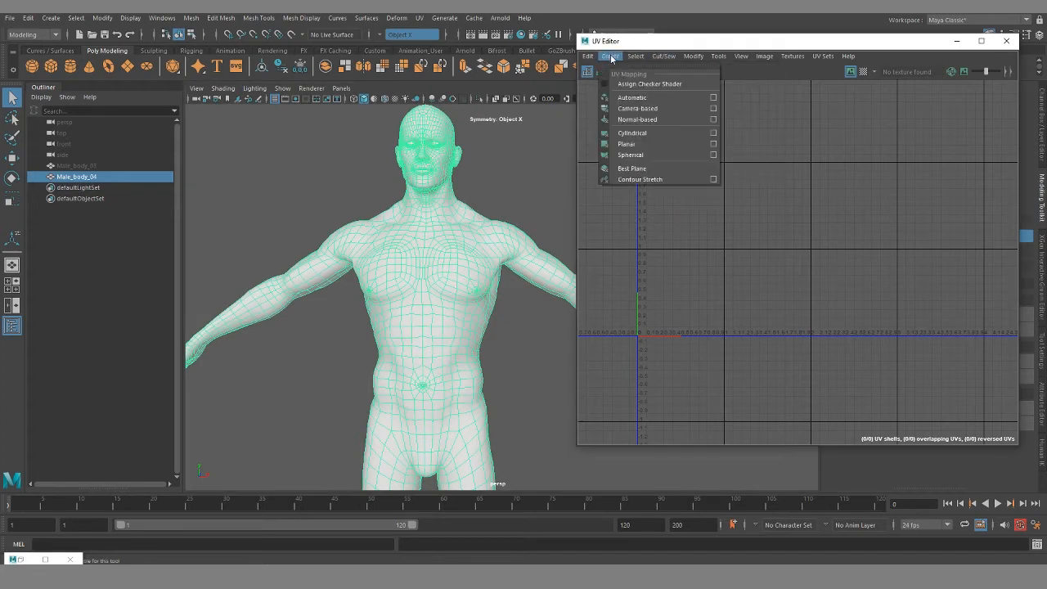
left_click(638, 107)
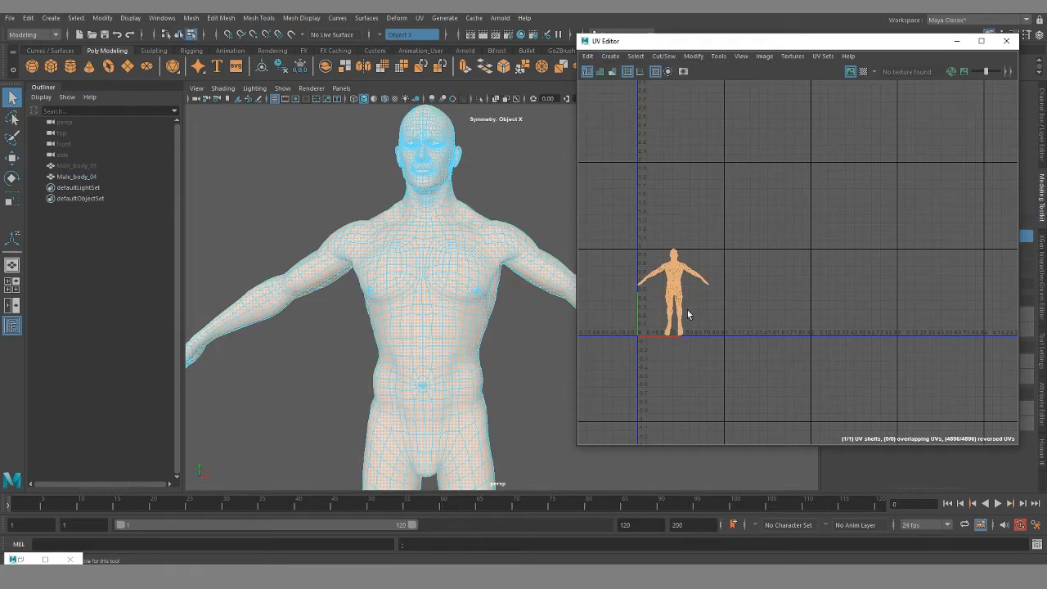
mouse_move(403, 310)
left_mouse_down("alt")
mouse_move(378, 311)
mouse_move(393, 315)
left_mouse_up("alt")
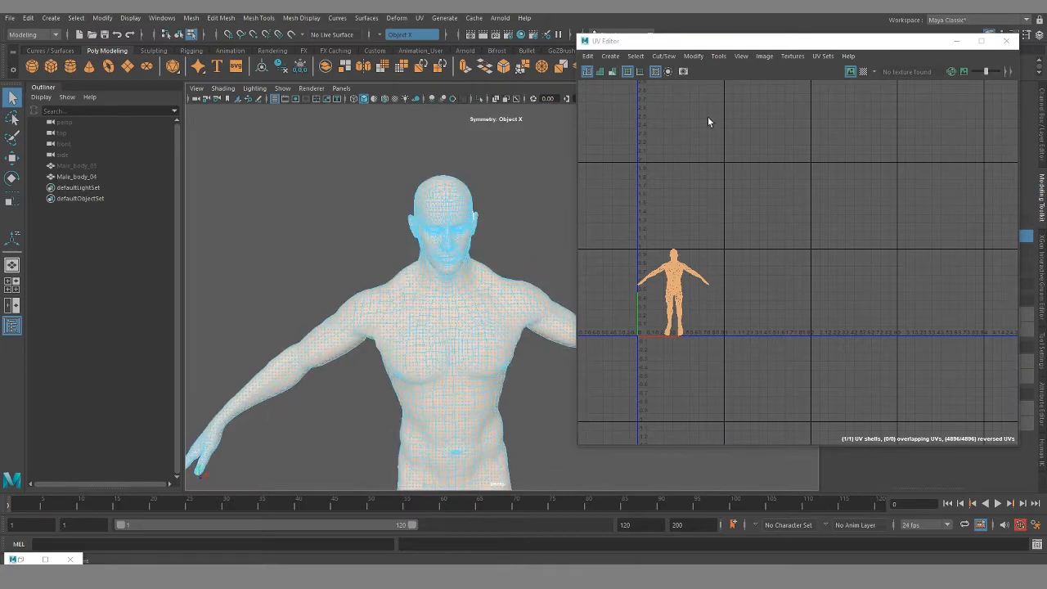
- Move the UV Editor aside to expose the character and switch the body to edge selection
left_click_drag(701, 46, 877, 52)
scroll(439, 346, "up", 3)
scroll(486, 358, "down", 1)
right_click_drag(468, 275, 476, 250)
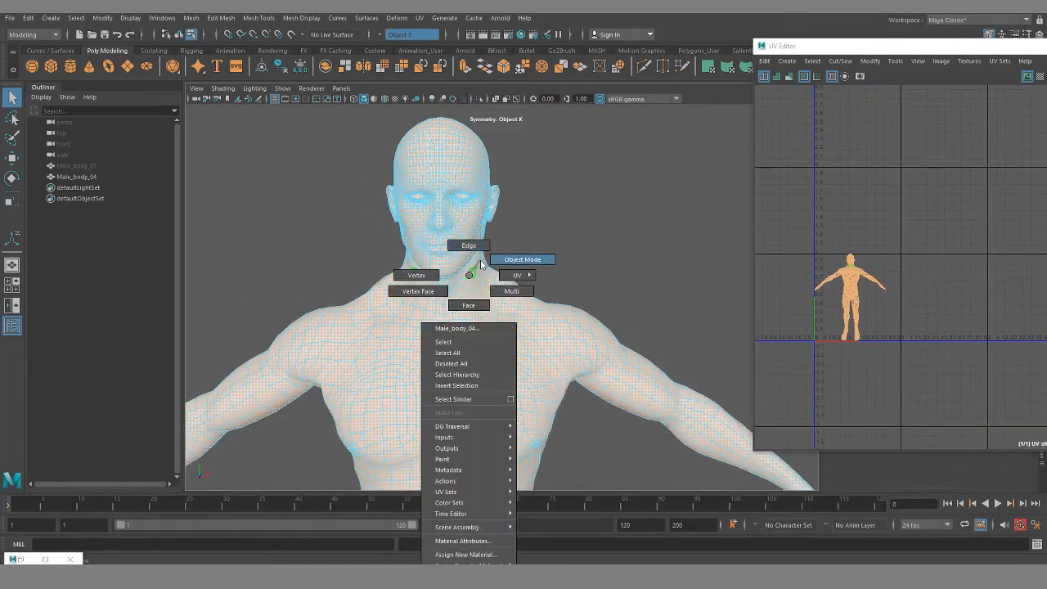
- Select the symmetric neckline edges running over both shoulders and across the collarbones as a UV seam
left_click_drag(403, 345, 460, 292, "alt")
scroll(461, 291, "up", 3)
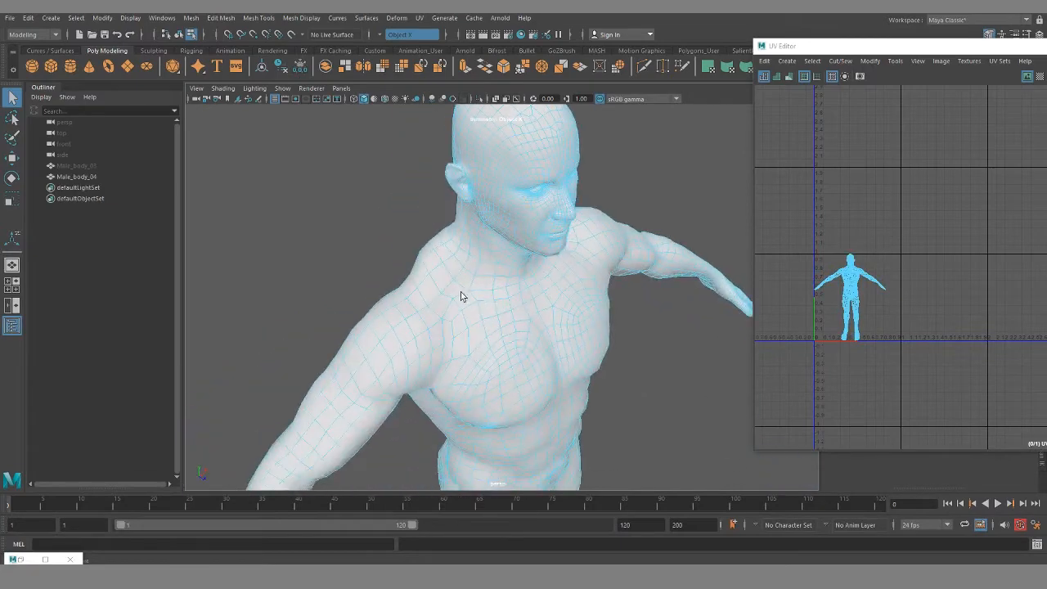
left_click_drag(433, 323, 427, 326, "alt")
left_click(427, 325)
double_click(423, 318)
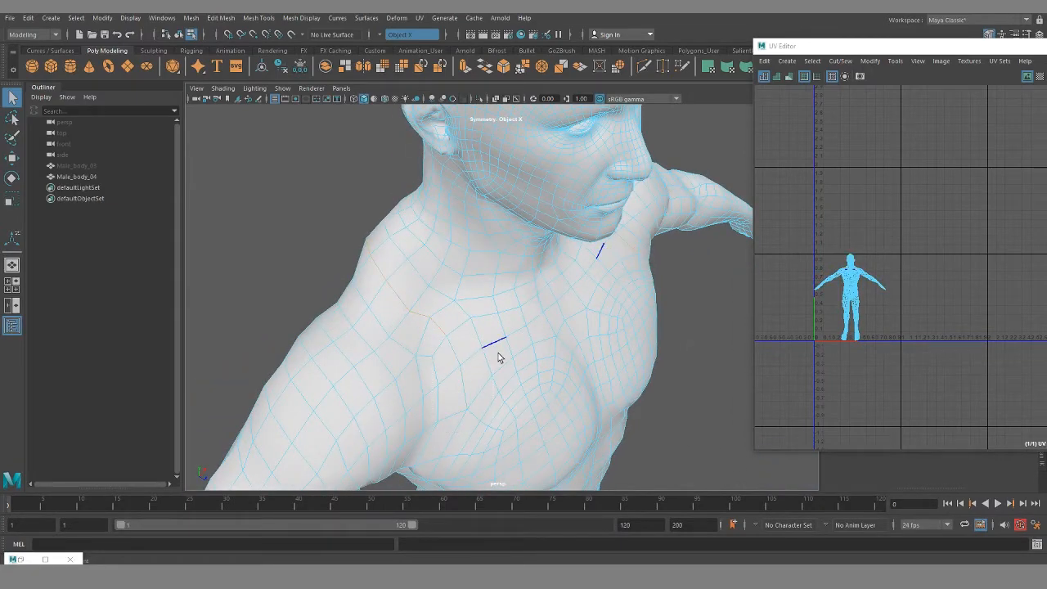
left_click_drag(491, 346, 442, 304, "alt")
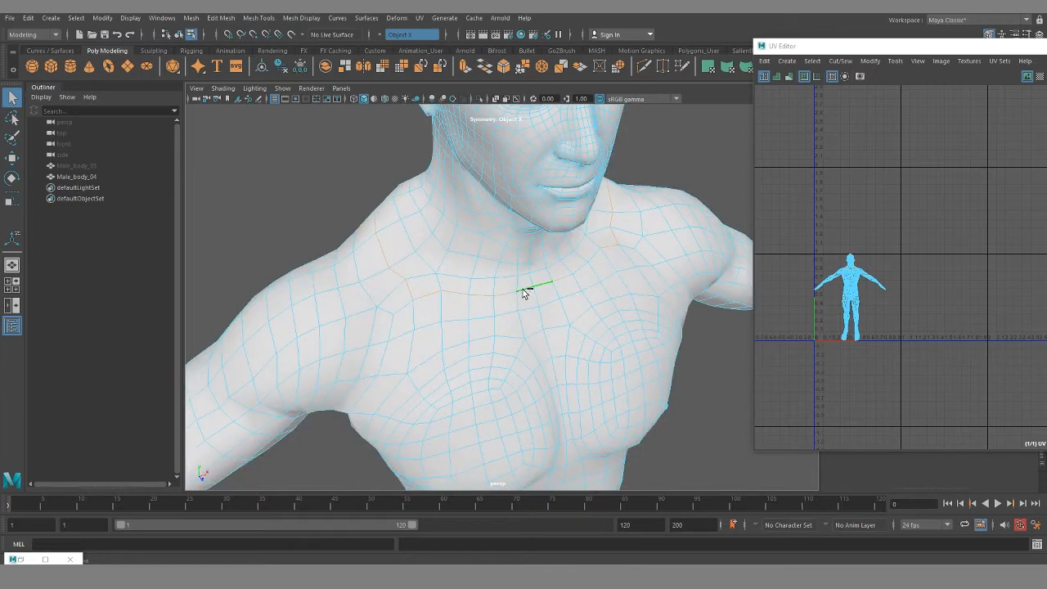
left_click_drag(525, 294, 433, 279, "alt")
- Cut the UVs along the selected neckline edges, sew them back together, and cut them again
scroll(903, 263, "up", 5)
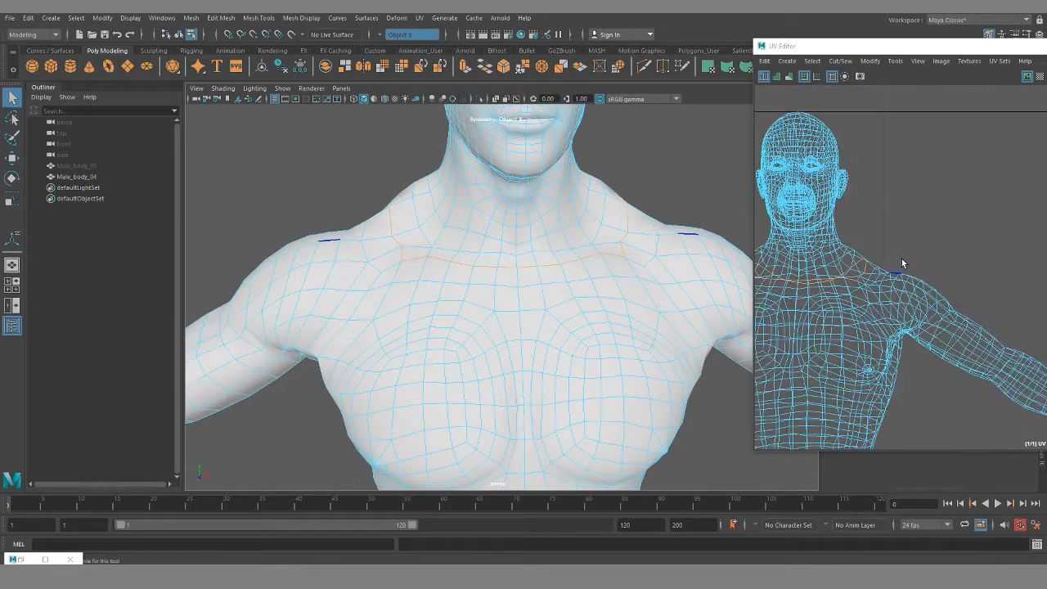
scroll(903, 264, "up", 1)
middle_click_drag(798, 304, 891, 310, "alt")
scroll(891, 310, "down", 2)
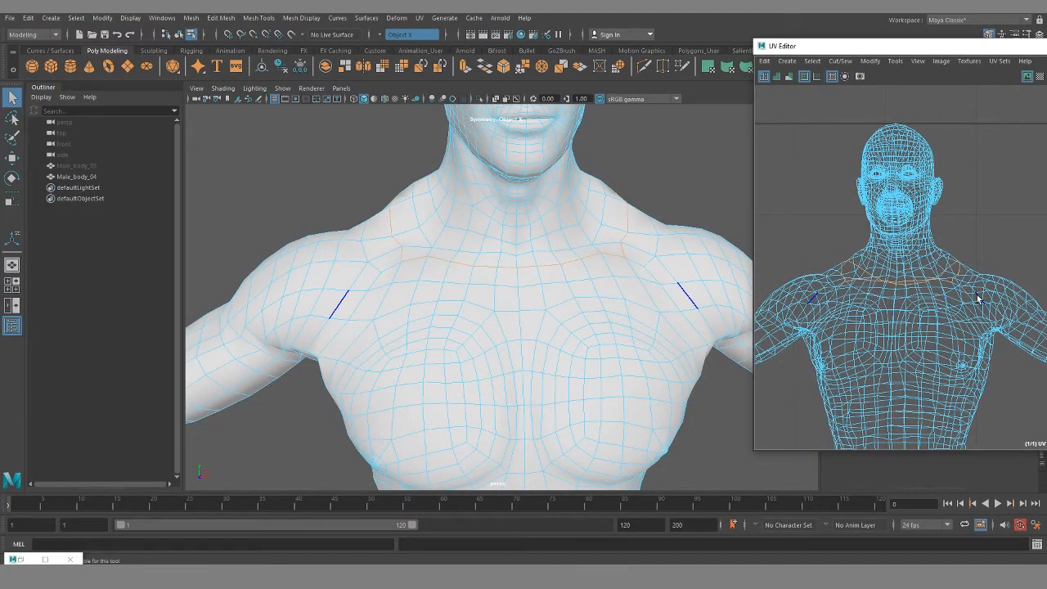
key("shift+x")
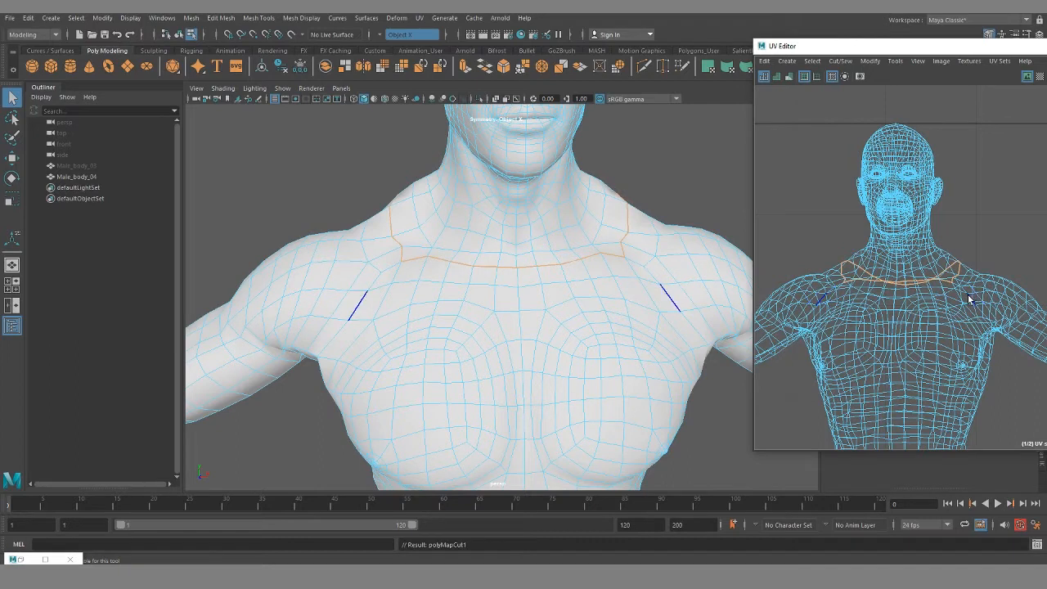
key("shift+s")
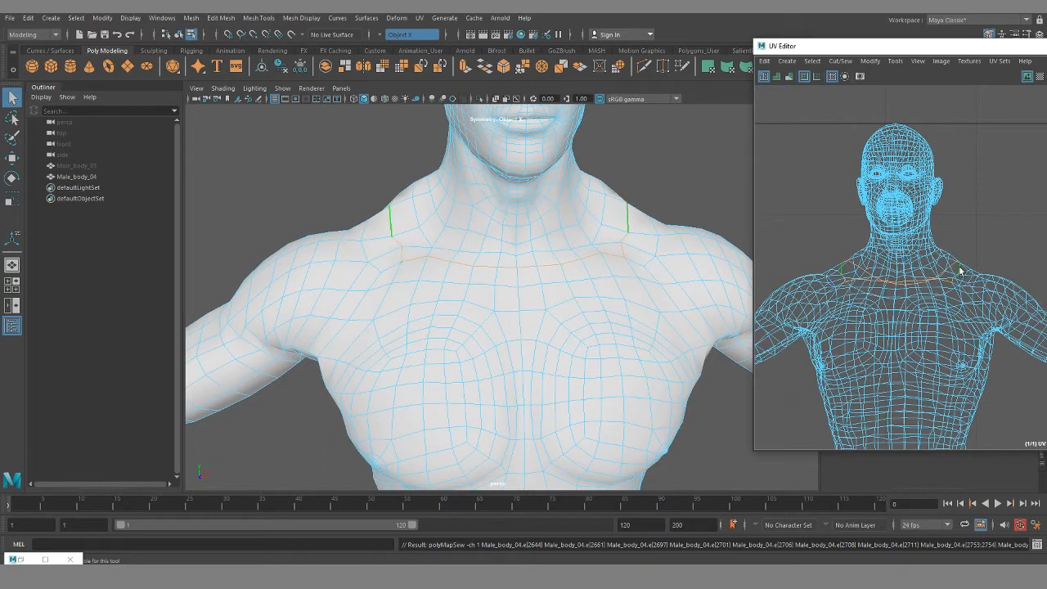
key("shift+x")
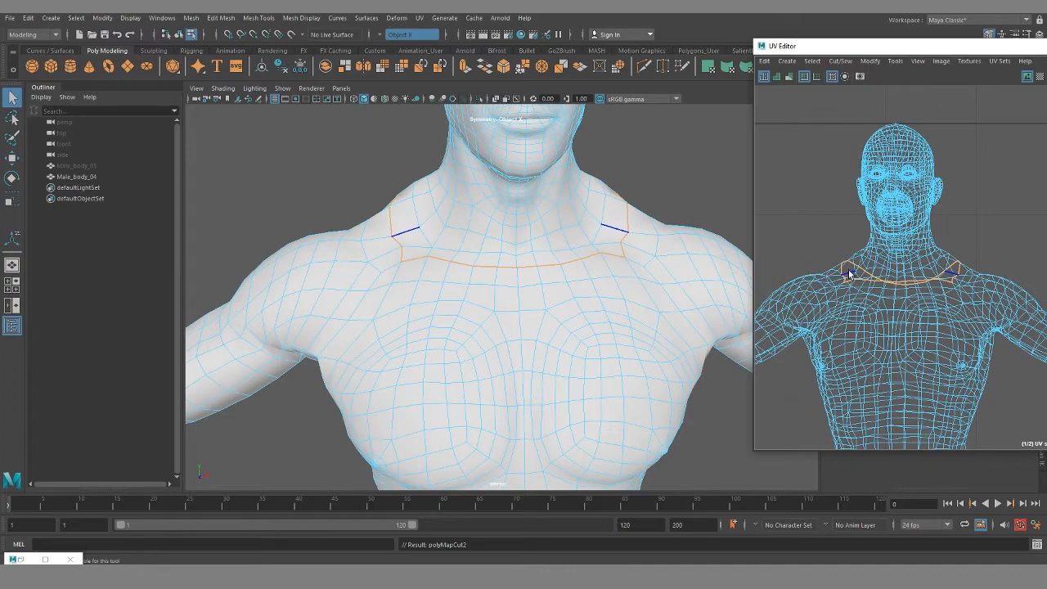
- Select the body as a UV shell and move it horizontally into the next UV tile, away from the head shell
right_click_drag(883, 204, 849, 195)
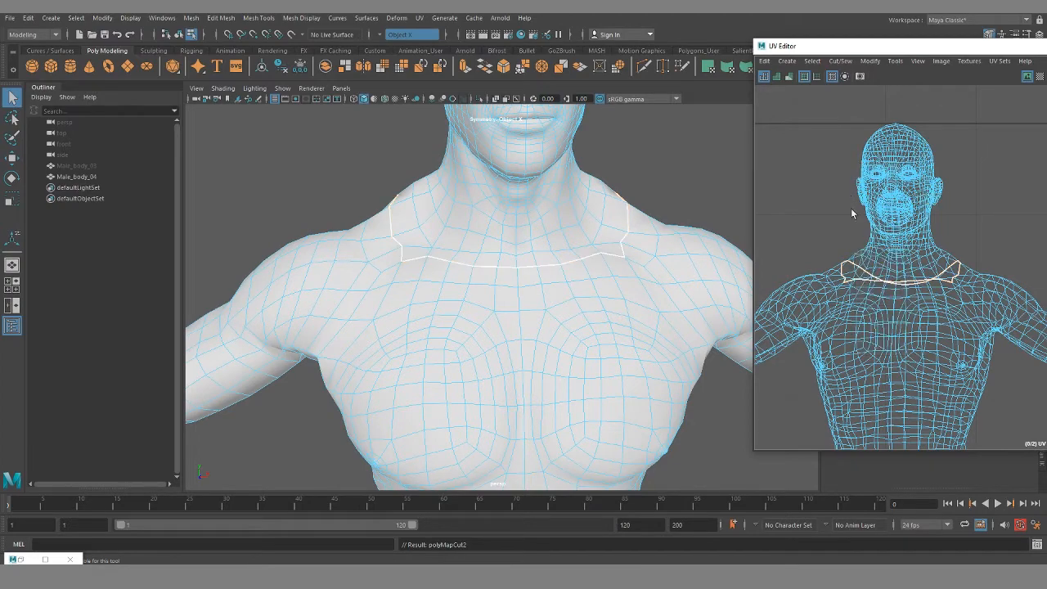
left_click(891, 210)
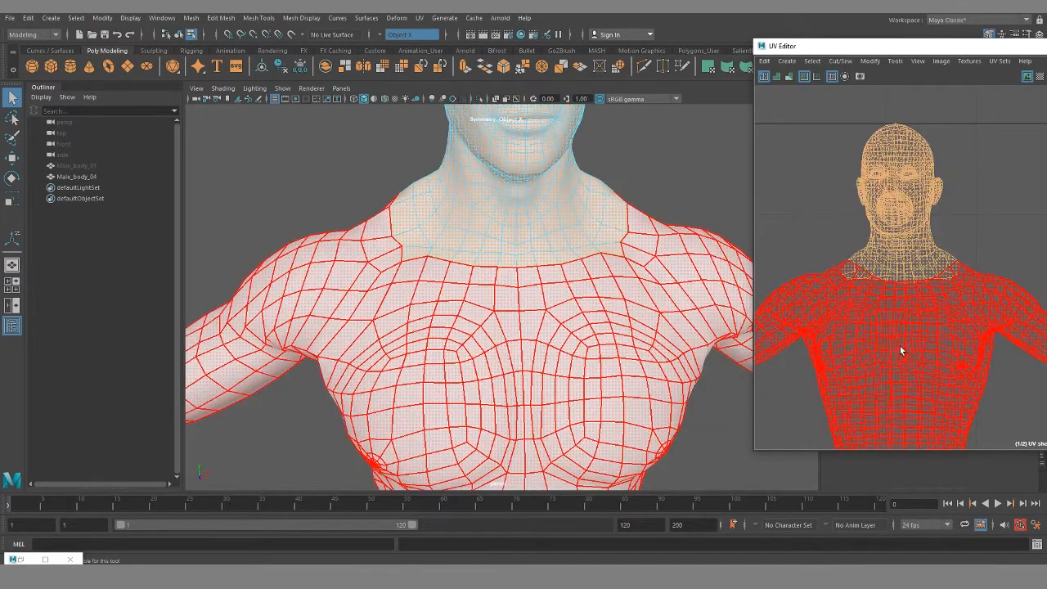
scroll(908, 370, "down", 6)
middle_click_drag(865, 409, 868, 295, "alt")
scroll(976, 356, "down", 2)
left_click(858, 278)
key("w")
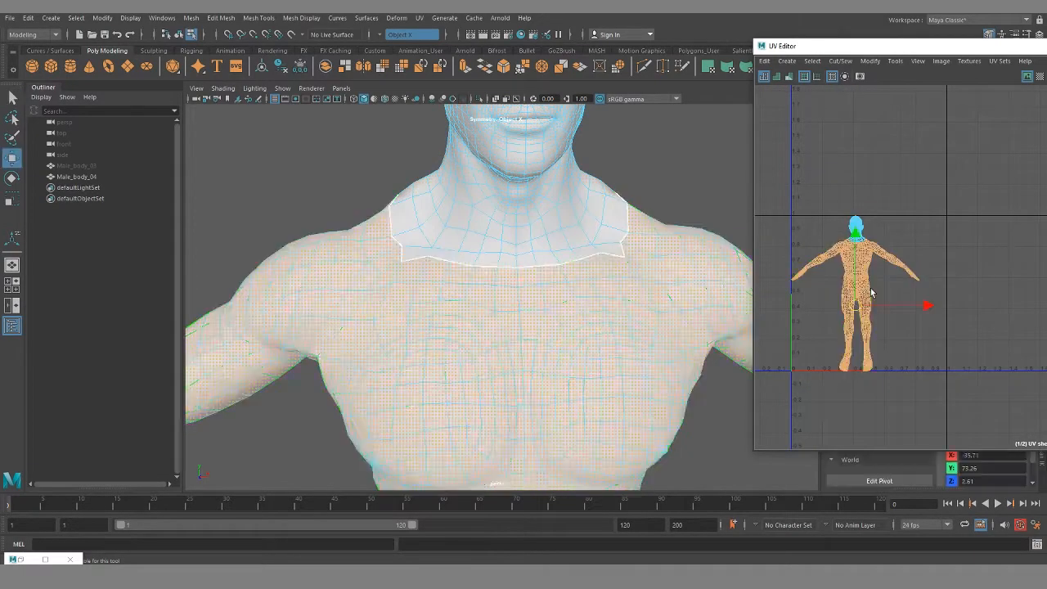
left_click_drag(924, 307, 979, 324)
- Examine the split between the head and body shells along the neckline from the front, back and above
left_click_drag(671, 296, 513, 375, "alt")
right_click_drag(513, 376, 451, 365, "alt")
left_click_drag(451, 365, 619, 304, "alt")
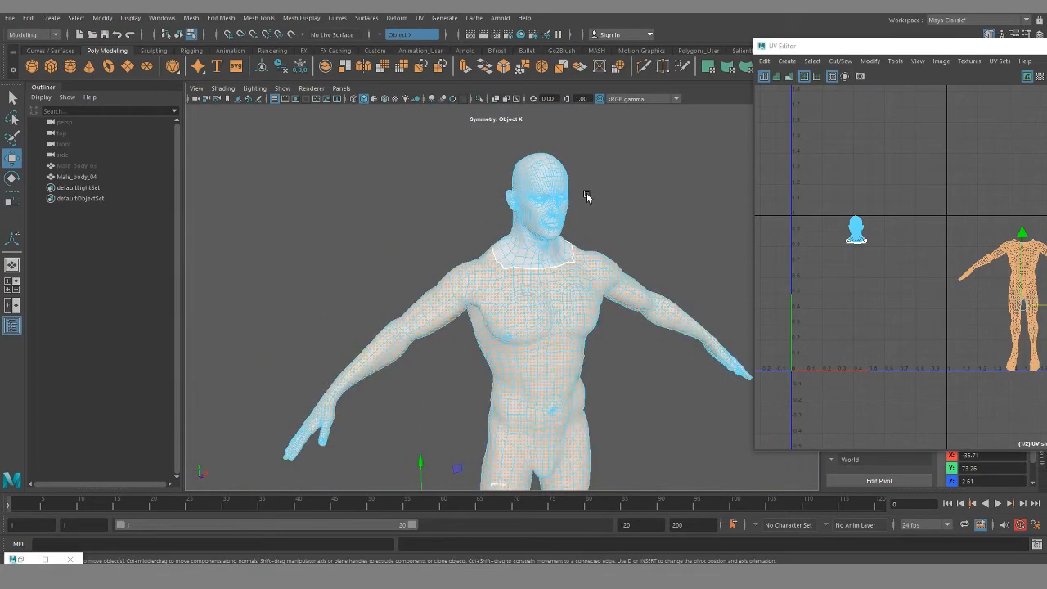
left_click(577, 278)
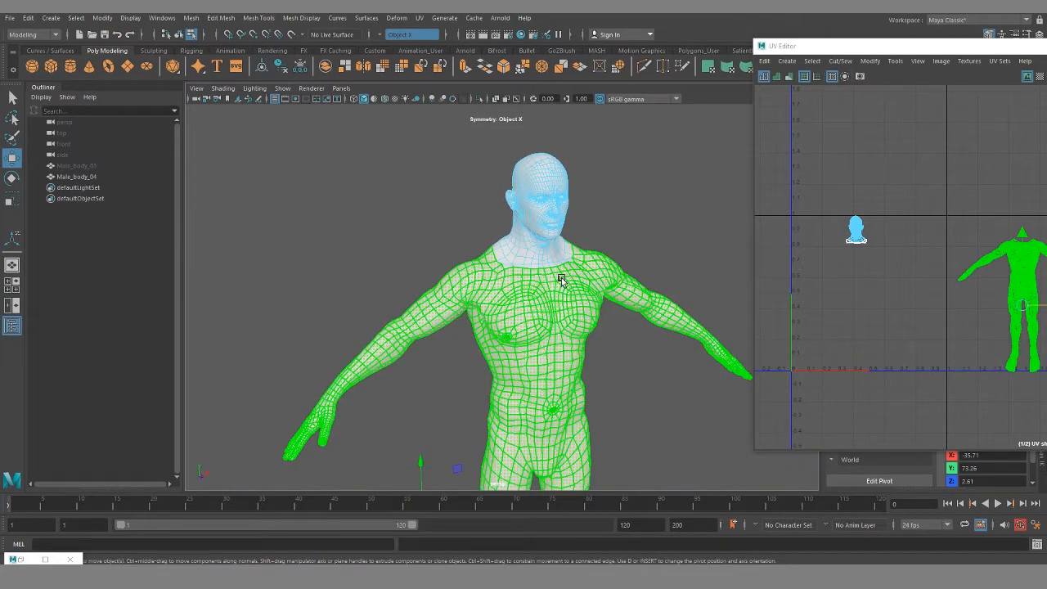
left_click(464, 192)
left_click_drag(463, 223, 608, 236, "alt")
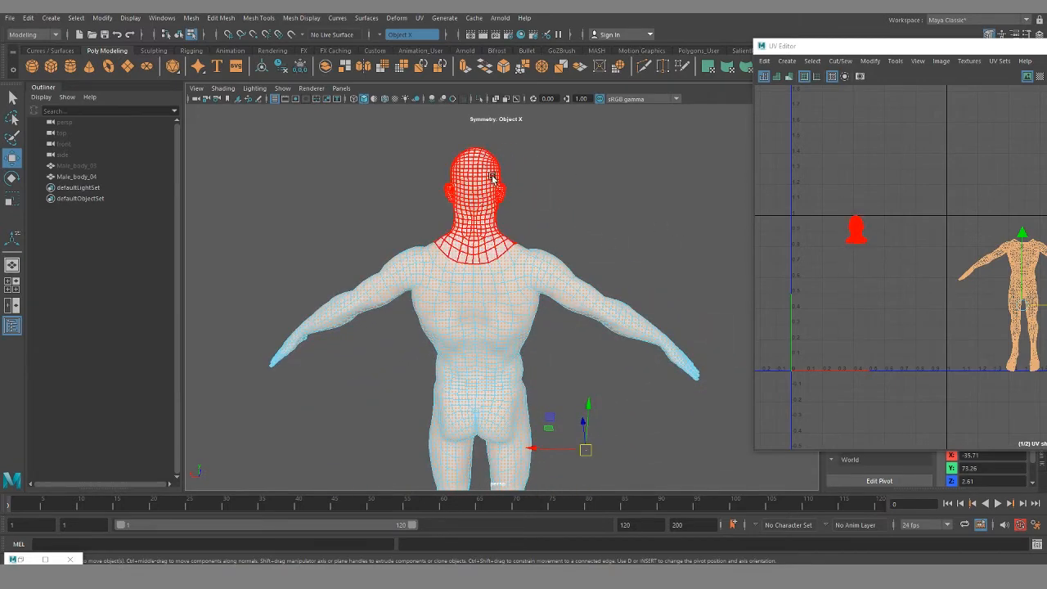
left_click_drag(478, 146, 563, 351, "alt")
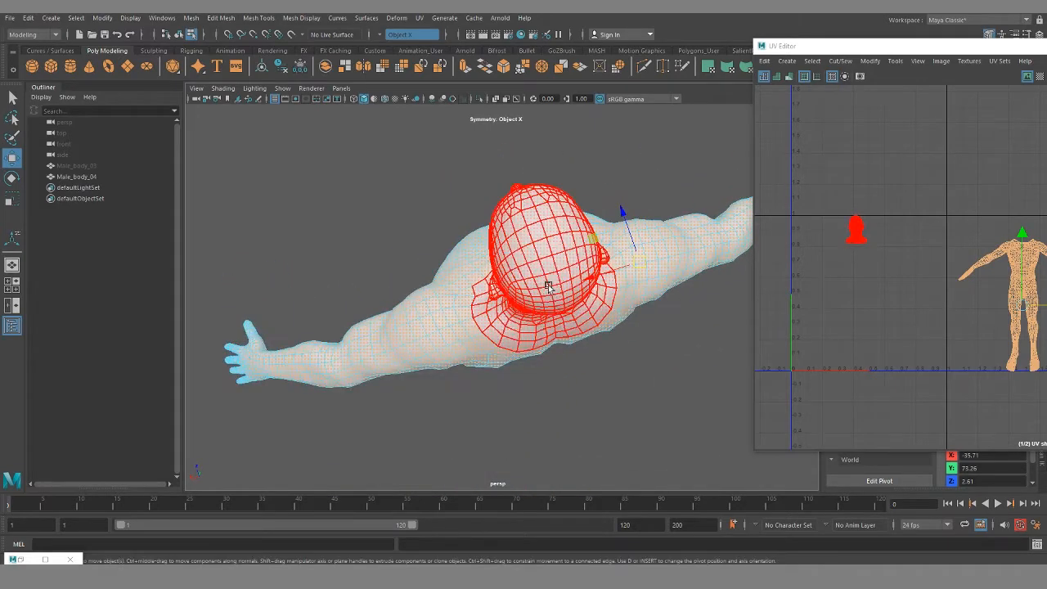
left_click_drag(572, 426, 547, 300, "alt")
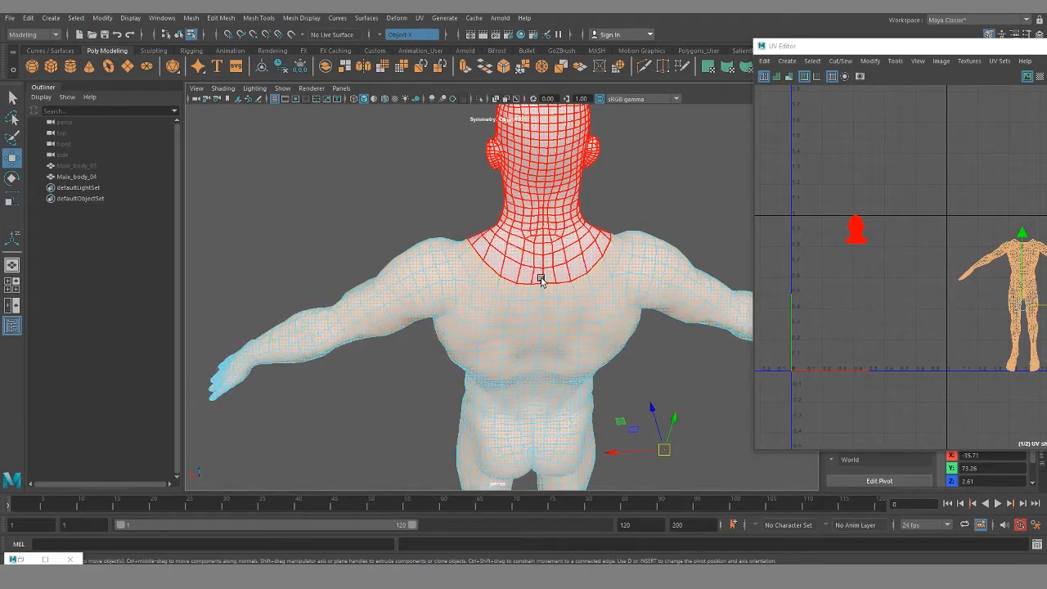
left_click_drag(541, 238, 539, 325, "alt")
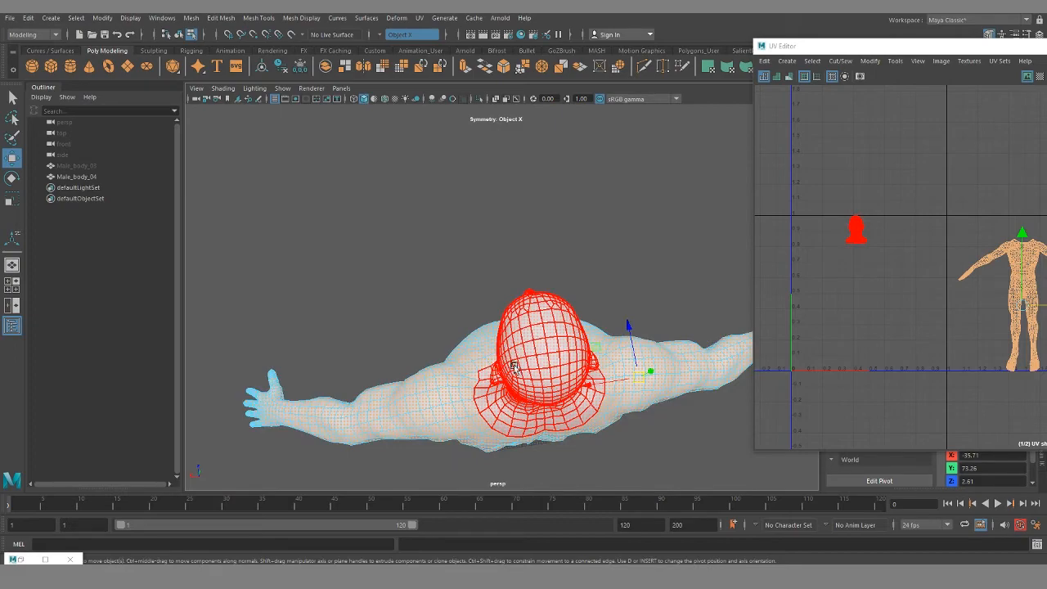
left_click_drag(514, 367, 444, 227, "alt")
right_click_drag(444, 227, 479, 298, "alt")
- Hide the faces of the body shell so that only the head and neck stay displayed, and clear the selection
left_click(393, 366)
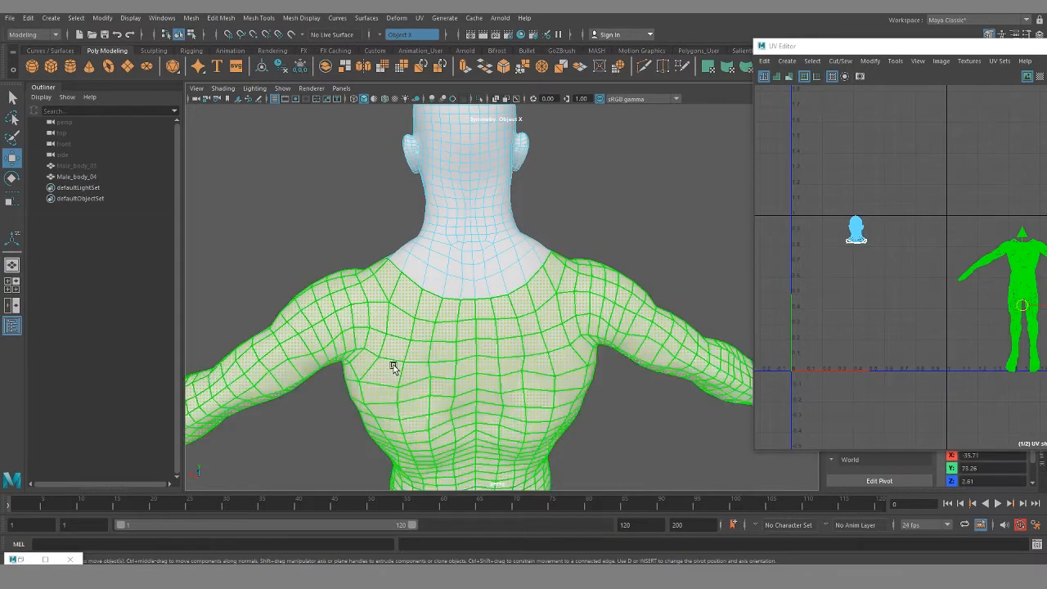
key("ctrl+h")
left_click_drag(624, 226, 463, 254, "alt")
left_click(563, 329)
- Examine the isolated head and neck from the back, front and side to plan the head seams
middle_click_drag(463, 254, 475, 351, "alt")
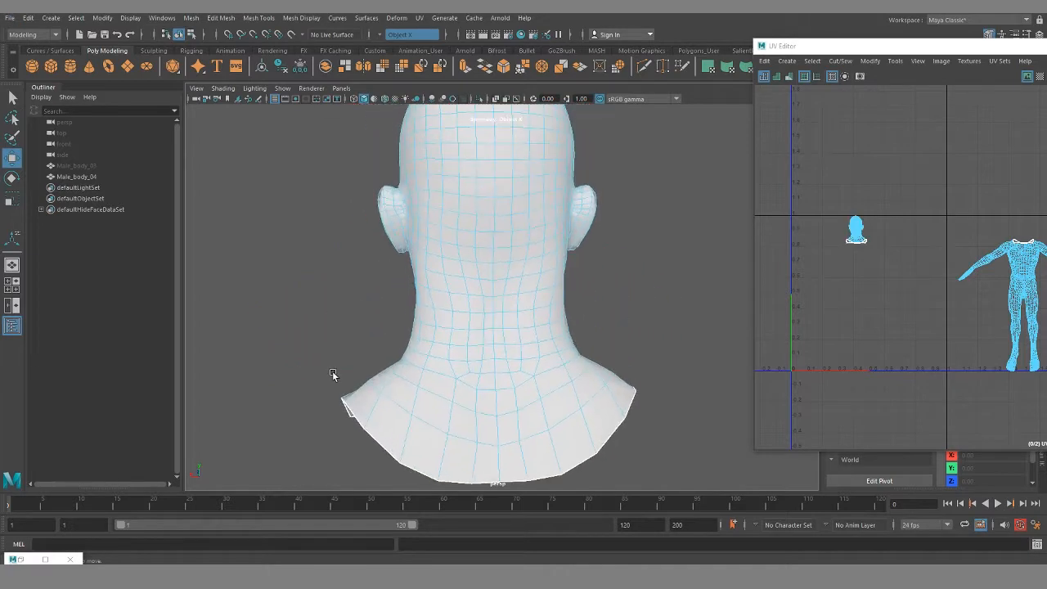
left_click_drag(332, 374, 578, 367, "alt")
right_click_drag(578, 367, 536, 346, "alt")
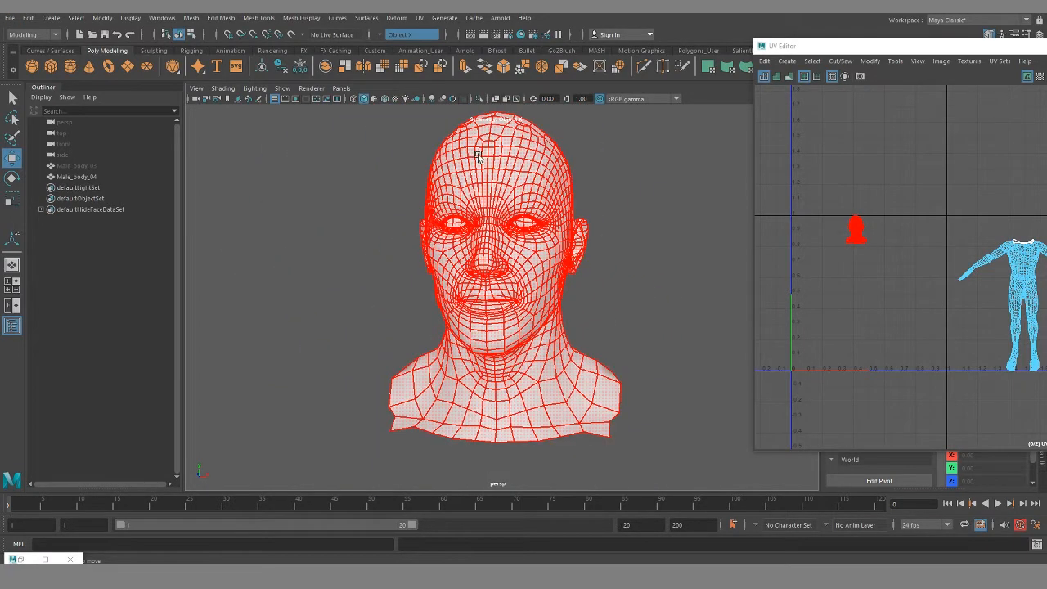
left_click_drag(607, 306, 498, 347, "alt")
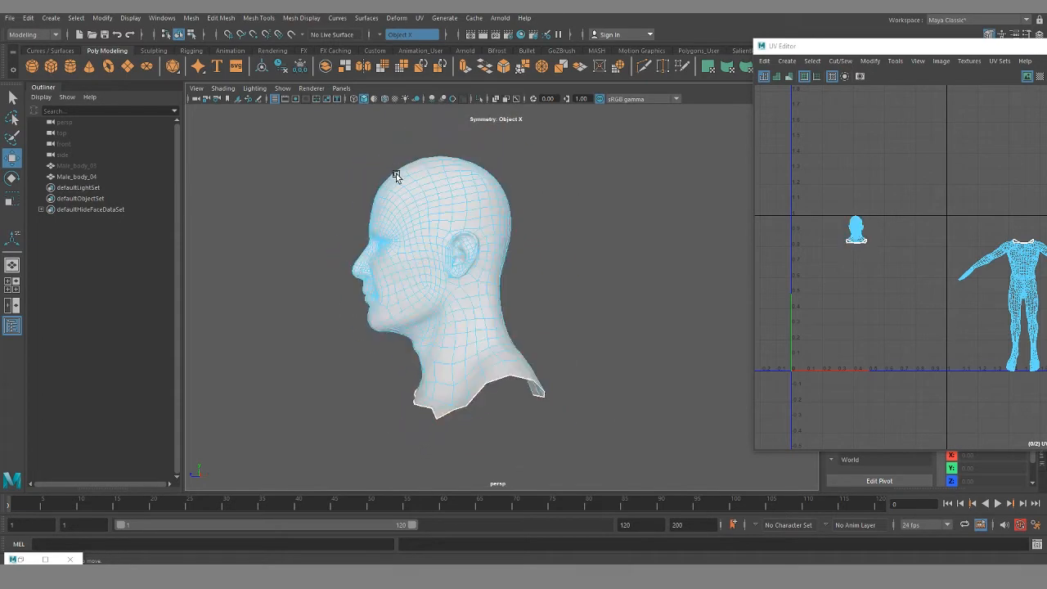
left_click_drag(504, 296, 502, 322, "alt")
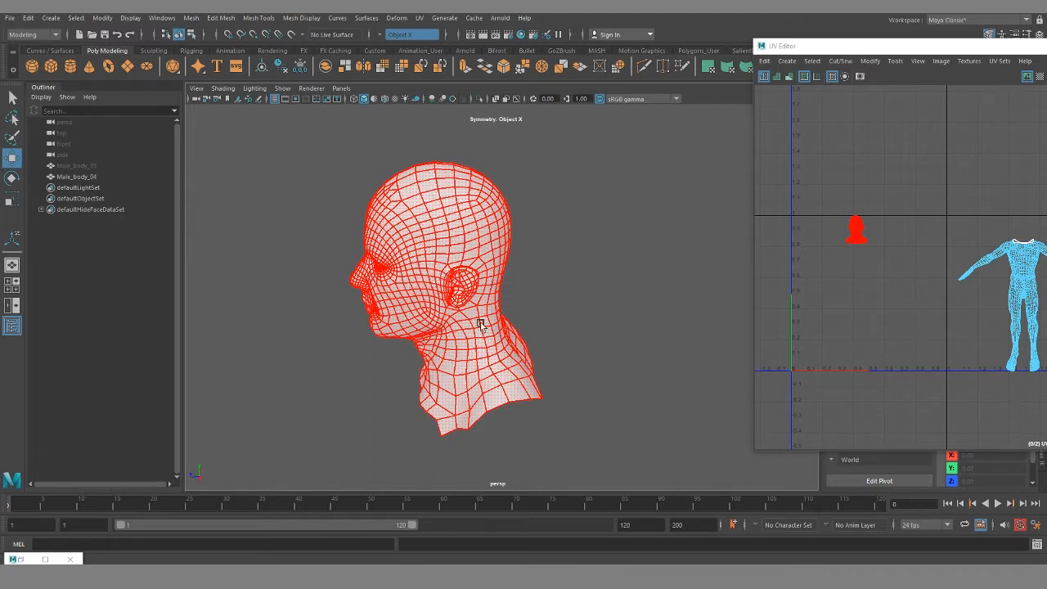
left_click_drag(481, 324, 531, 325, "alt")
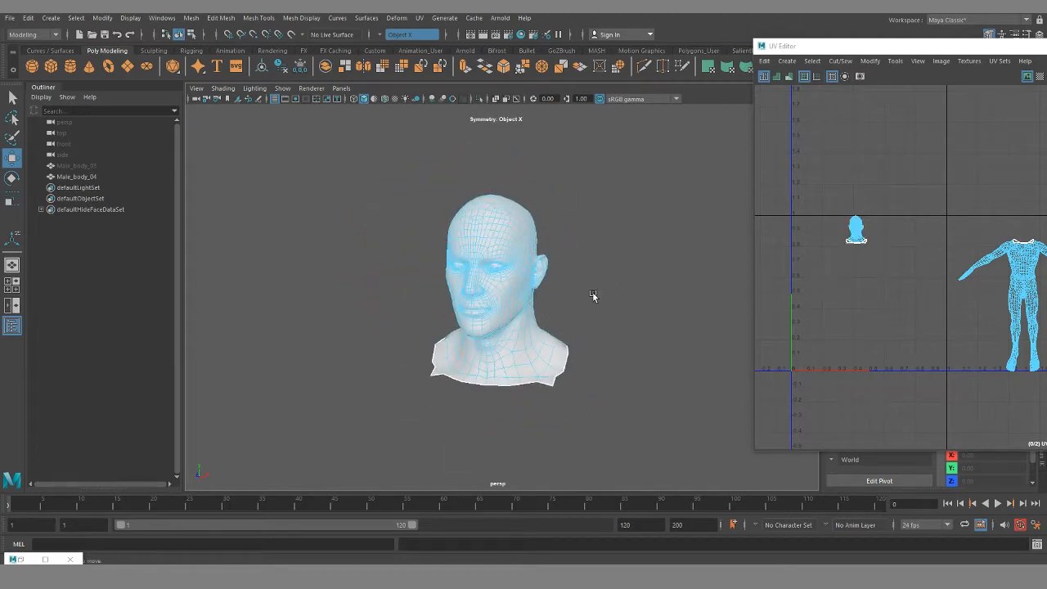
middle_click_drag(593, 294, 555, 311, "alt")
- Show the original body mesh in place of Male_body_04 and display the checker map on its UVs
left_click(76, 178)
left_click(75, 168, "shift")
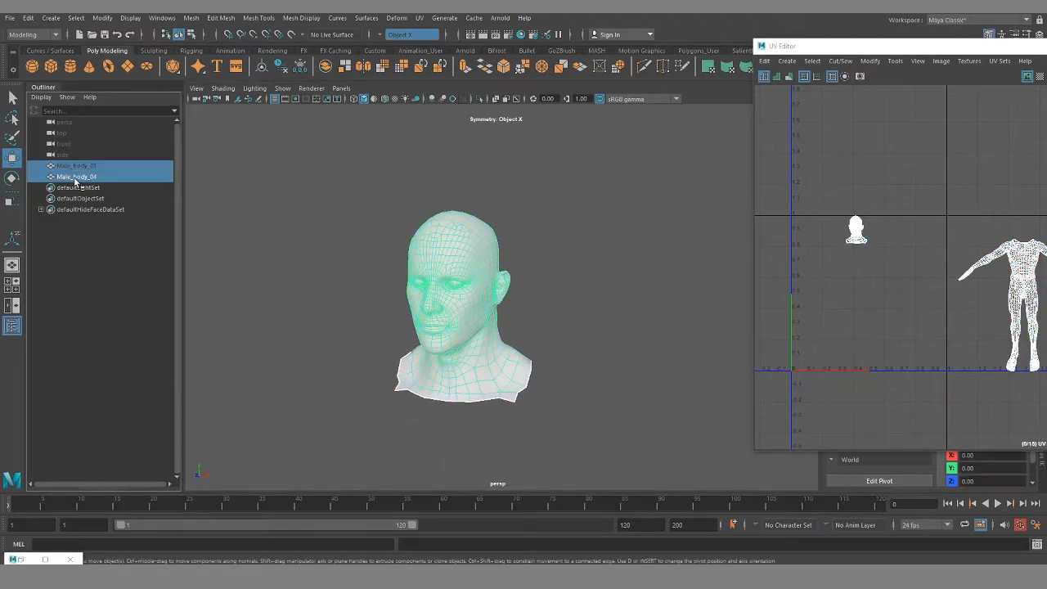
key("h")
left_click(80, 168)
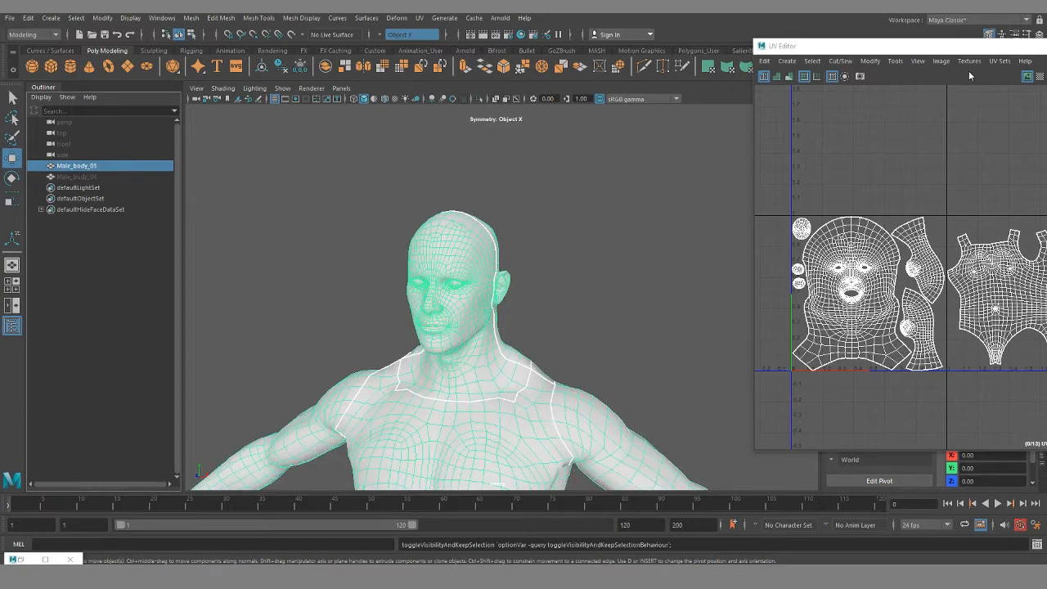
left_click_drag(956, 48, 738, 65)
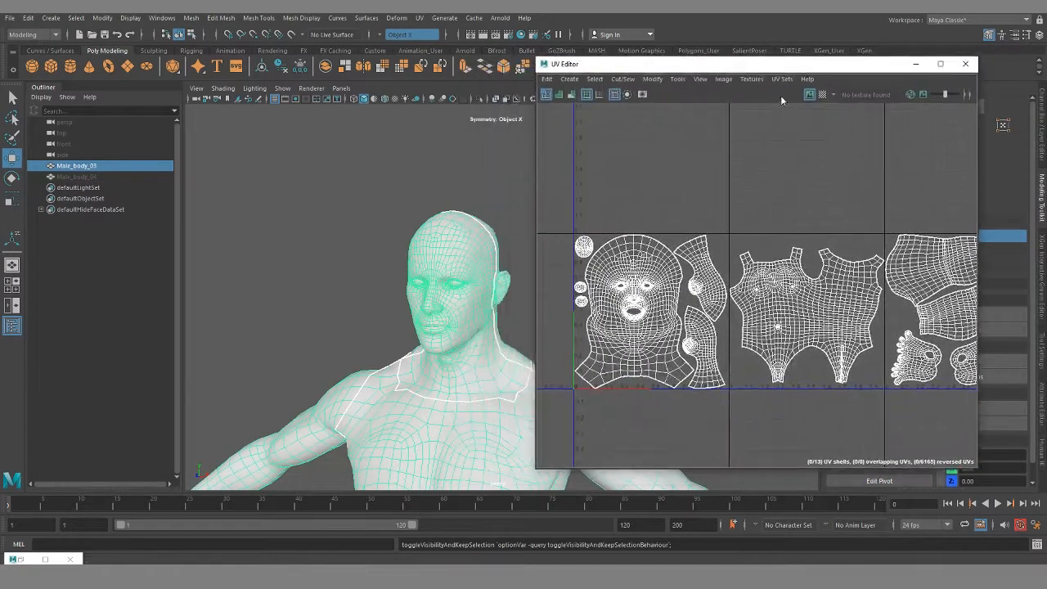
left_click(823, 94)
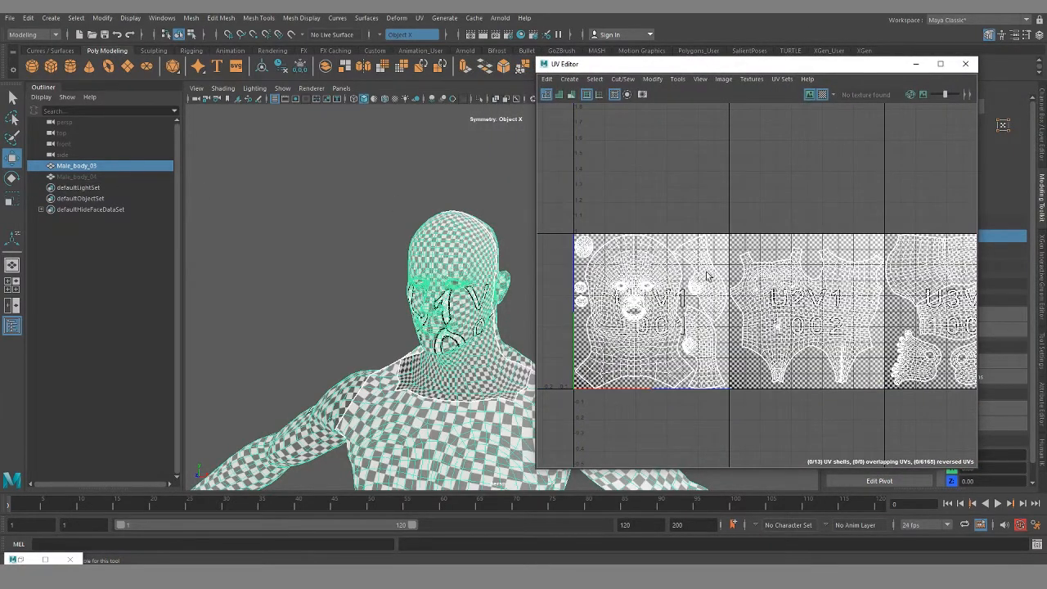
- Examine the checker size and distortion on the neck and upper chest on both sides of the neckline seam
middle_click_drag(476, 378, 398, 344, "alt")
scroll(399, 344, "up", 5)
left_click_drag(399, 345, 422, 312, "alt")
right_click_drag(422, 312, 429, 416, "alt")
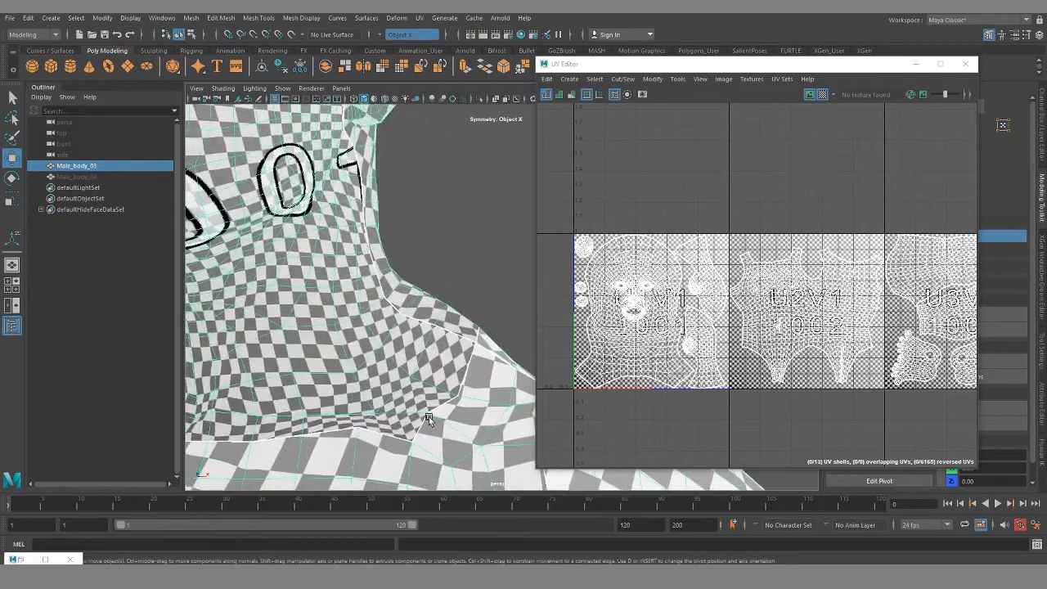
left_click_drag(429, 416, 484, 244, "alt")
scroll(443, 341, "down", 5)
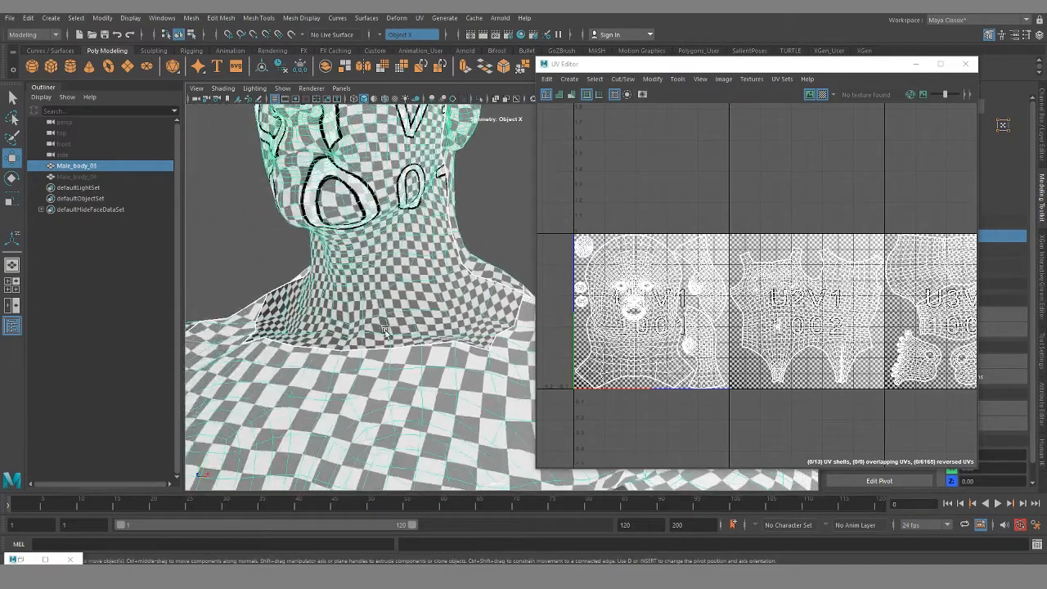
right_click_drag(421, 275, 448, 355, "alt")
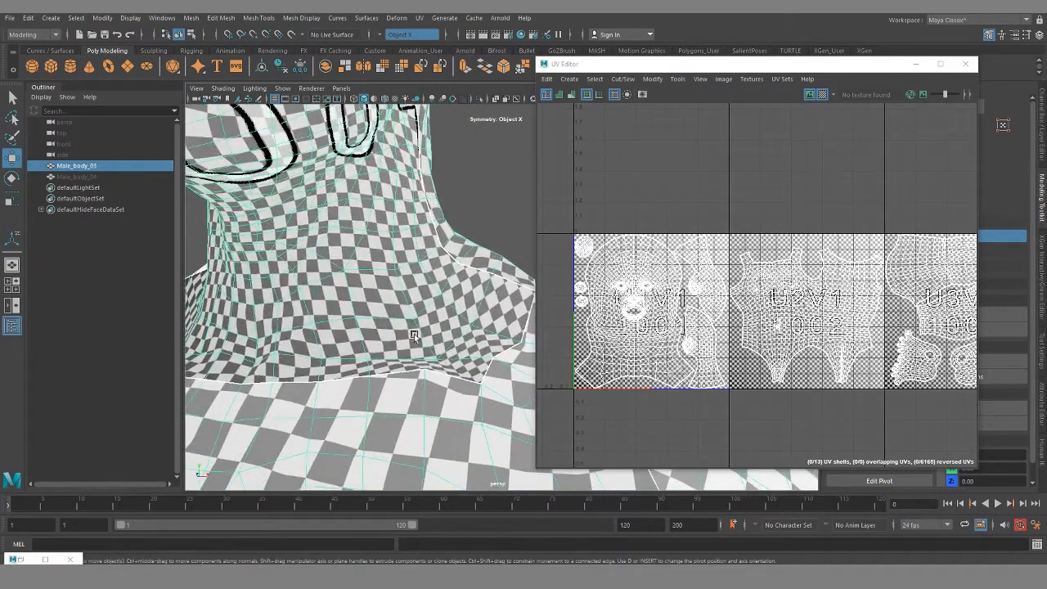
middle_click_drag(417, 406, 390, 318, "alt")
right_click_drag(390, 318, 336, 278, "alt")
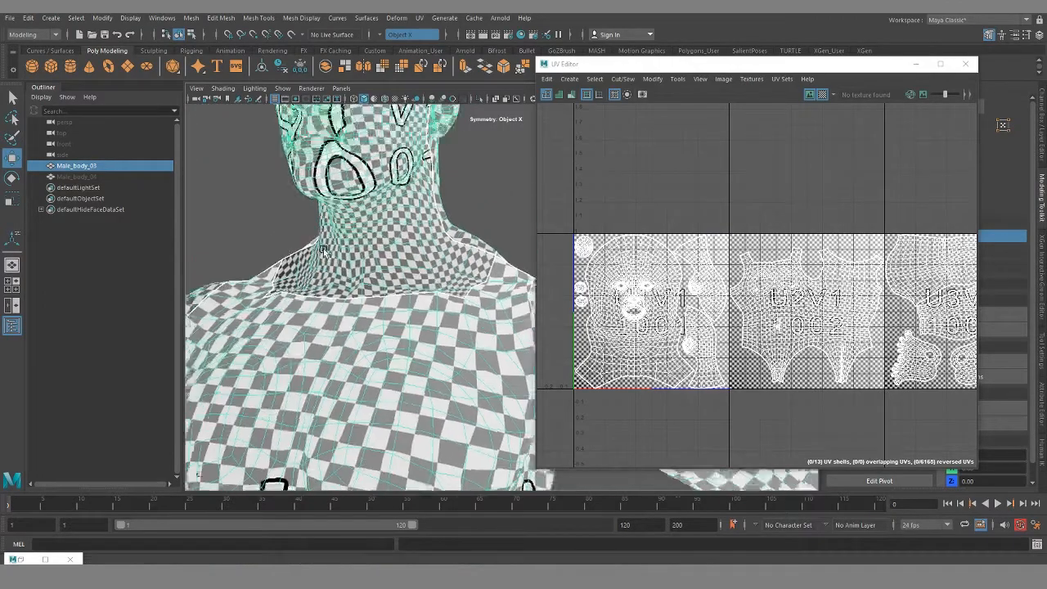
- Examine the checker pattern across the side of the head, the torso and the arm seam
middle_click_drag(336, 278, 352, 360, "alt")
left_click_drag(368, 344, 284, 333, "alt")
right_click_drag(405, 253, 486, 371, "alt")
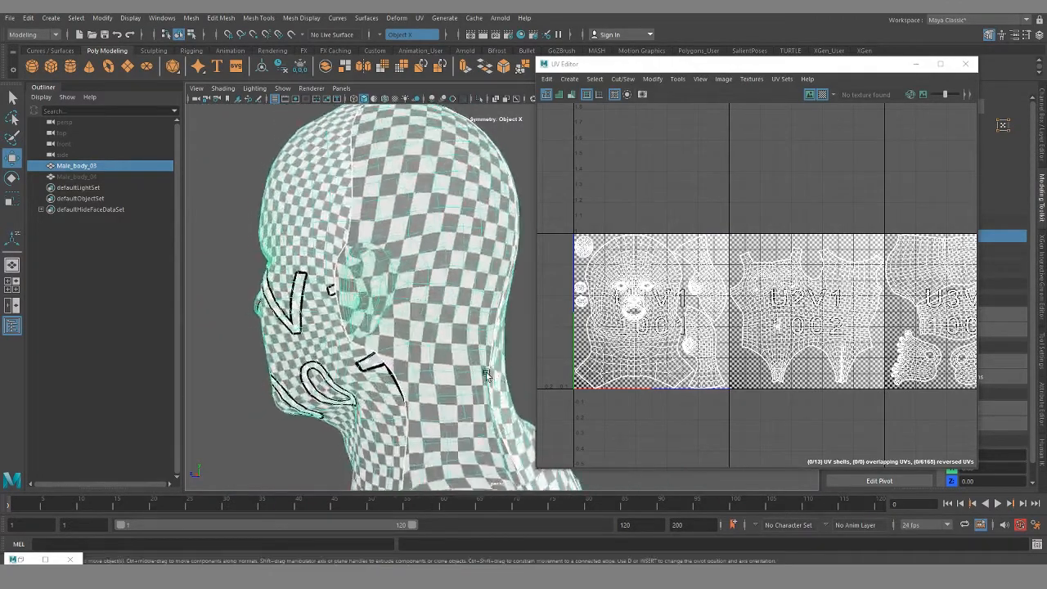
middle_click_drag(419, 385, 434, 184, "alt")
left_click_drag(434, 184, 414, 310, "alt")
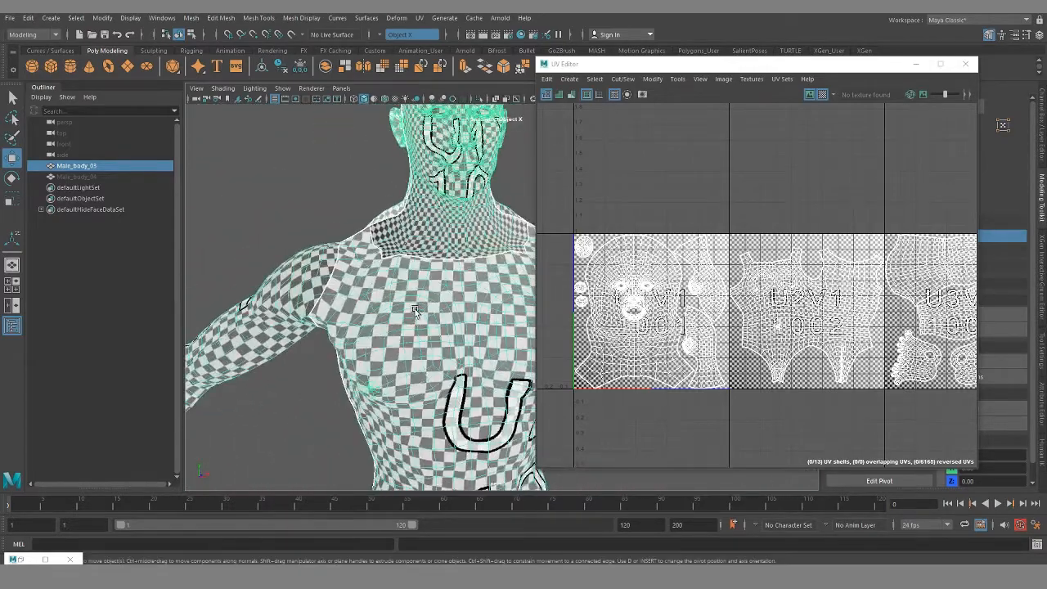
left_click_drag(388, 393, 344, 299, "alt")
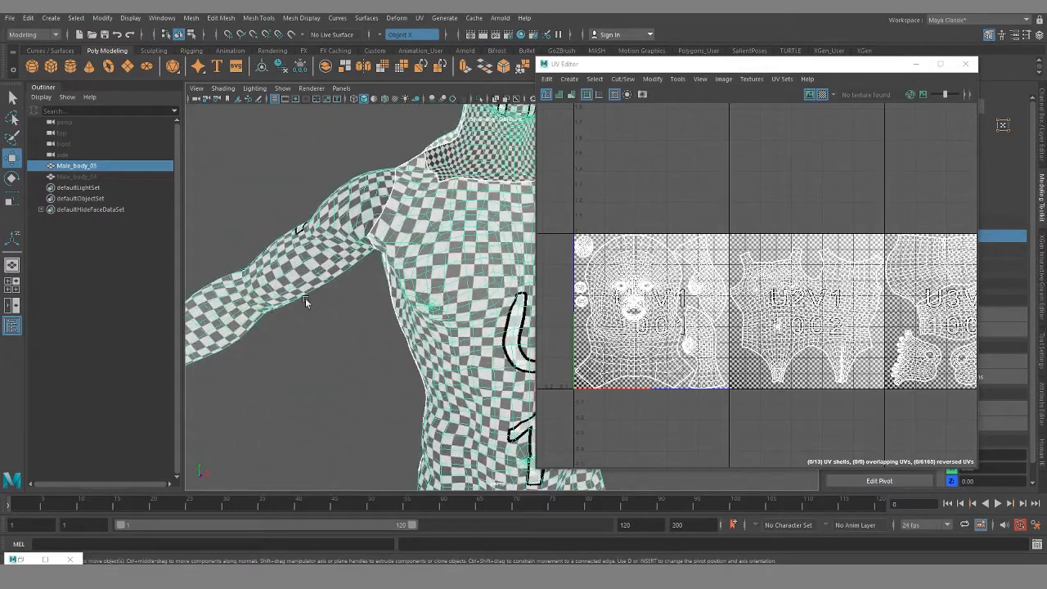
- Examine the reference body's head shell and the checker size across its face, neck and neckline seam
scroll(638, 327, "up", 3)
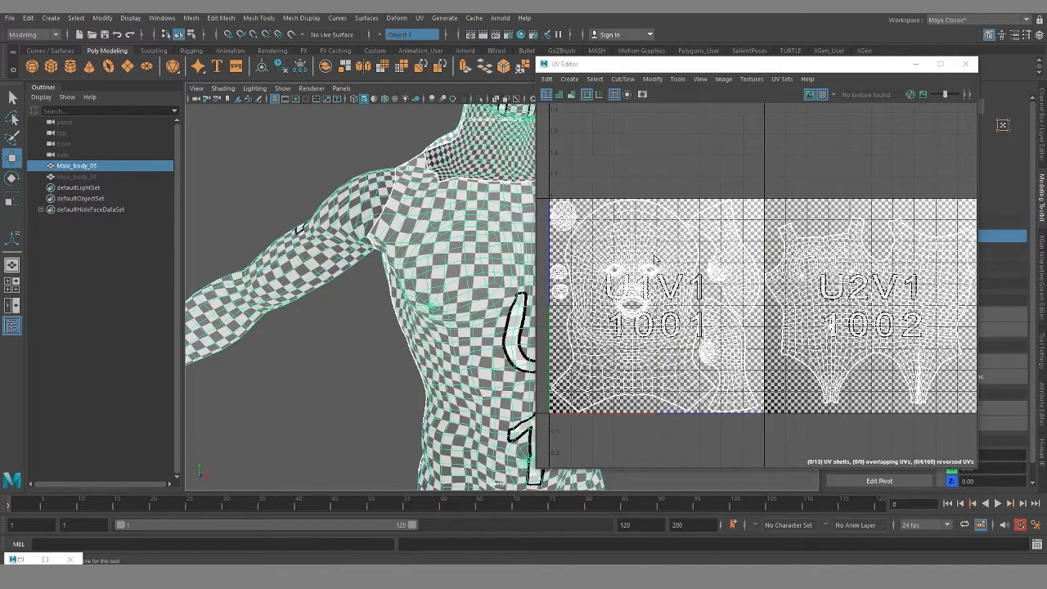
left_click_drag(375, 208, 350, 336, "alt")
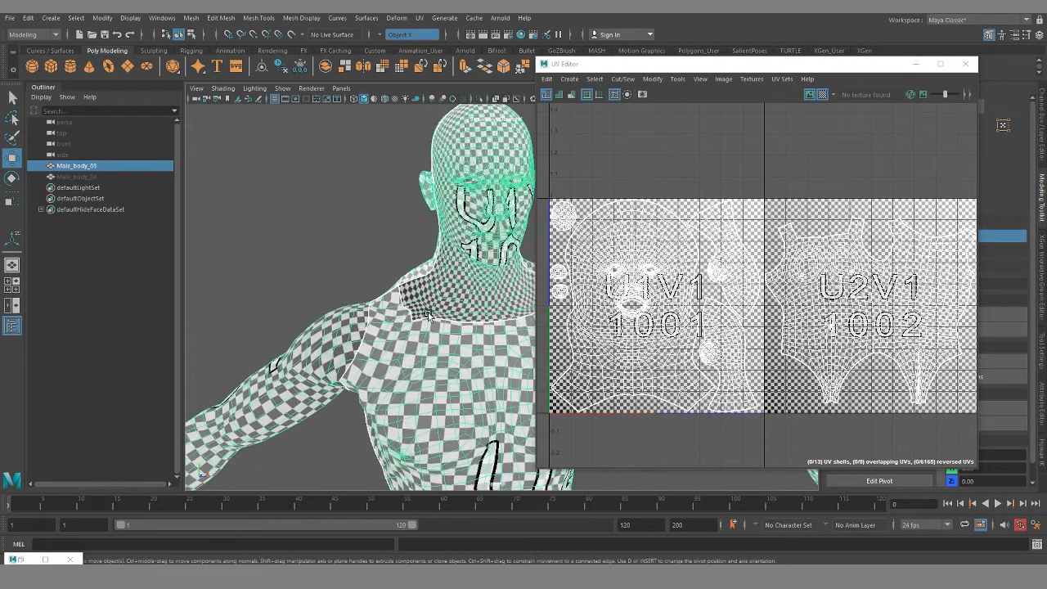
left_click_drag(429, 315, 419, 218, "alt")
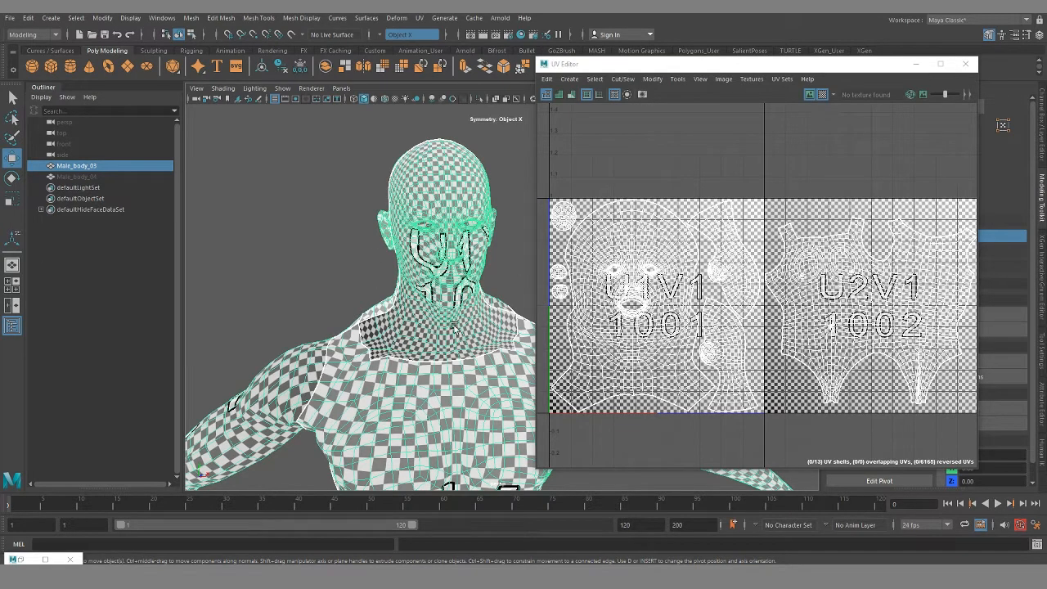
left_click_drag(454, 326, 438, 348, "alt")
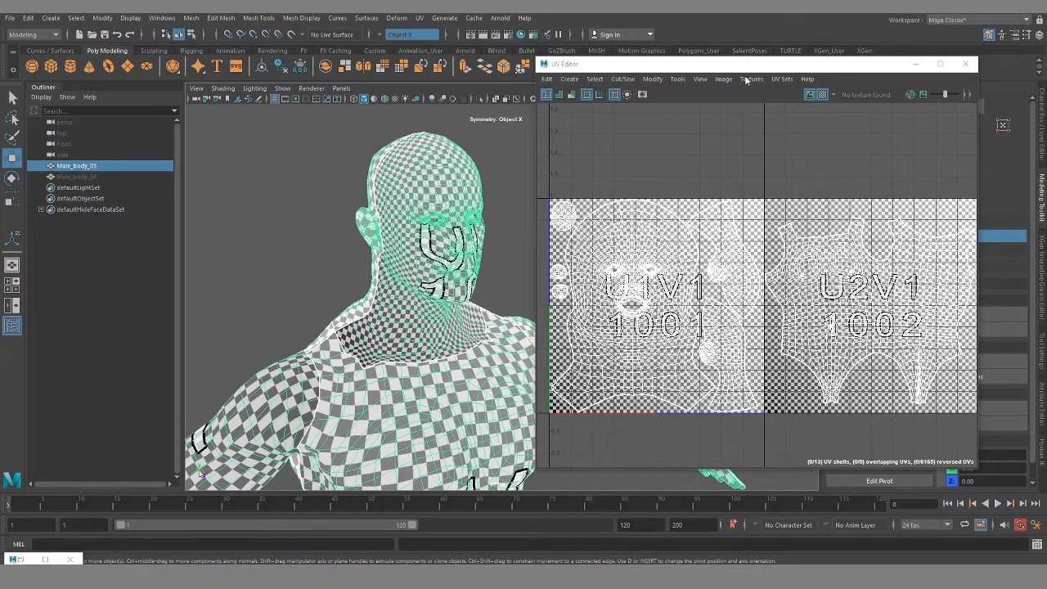
left_click_drag(424, 314, 331, 299, "alt")
- Show Male_body_04 in place of the original body and turn off the checker map
left_click(64, 177, "shift")
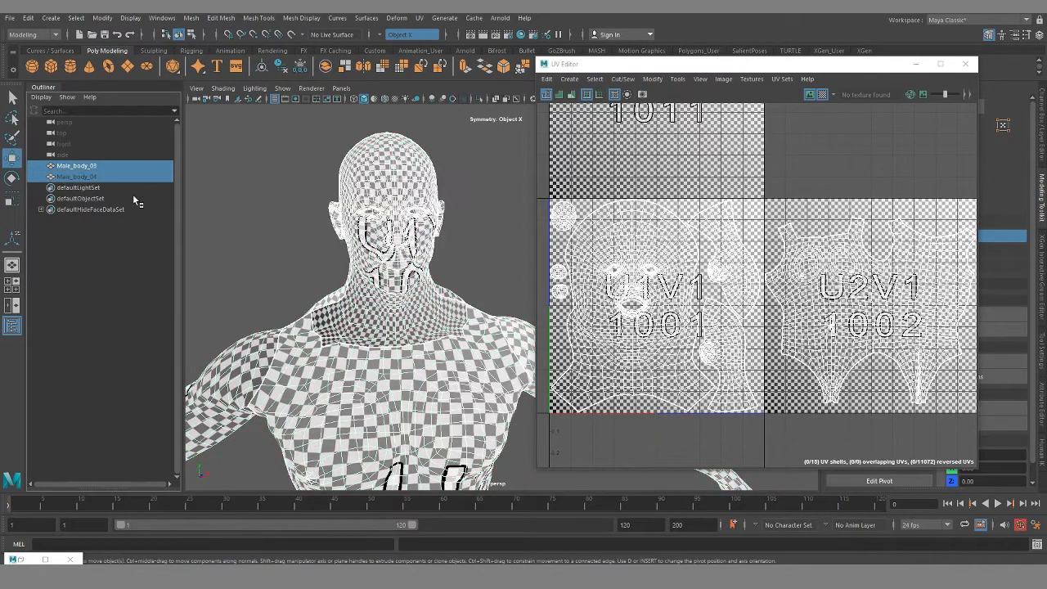
key("h")
left_click_drag(423, 299, 504, 346, "alt")
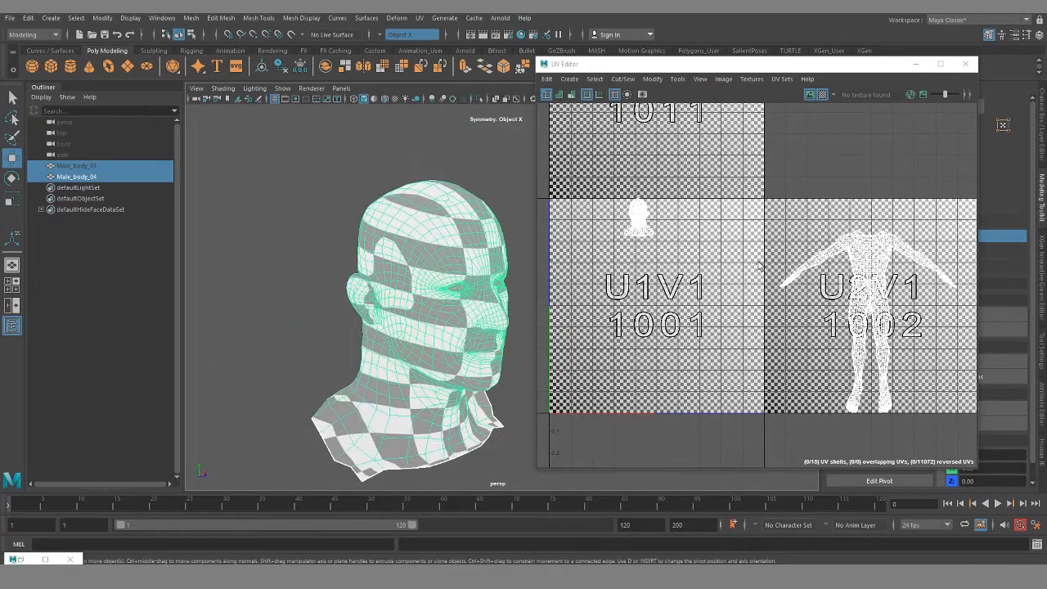
right_click(420, 224)
left_click(474, 207)
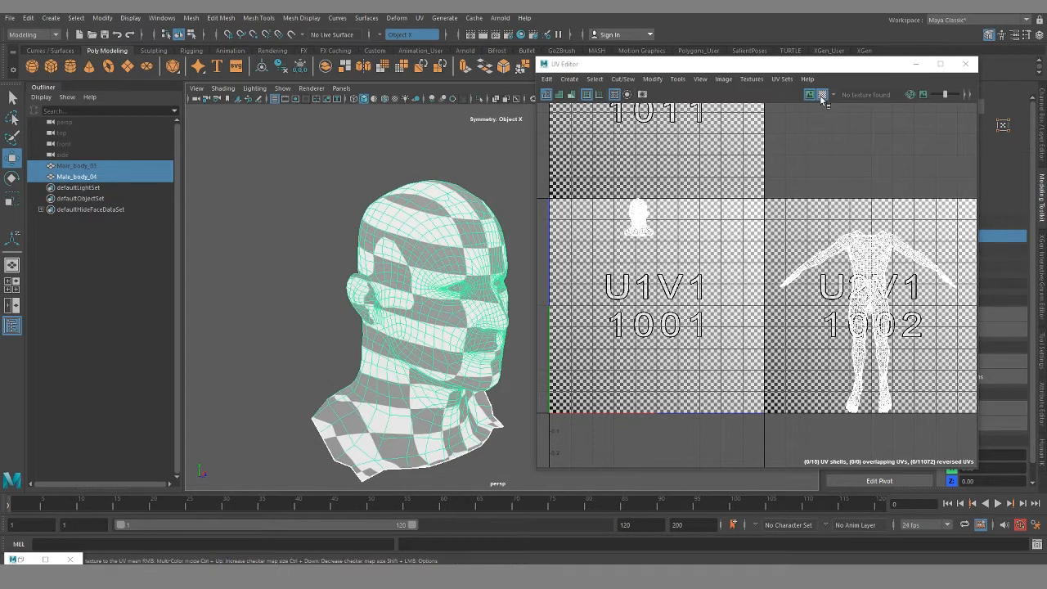
left_click(822, 94)
left_click_drag(332, 325, 289, 322, "alt")
middle_click_drag(316, 316, 400, 412, "alt")
right_click_drag(401, 411, 454, 406, "alt")
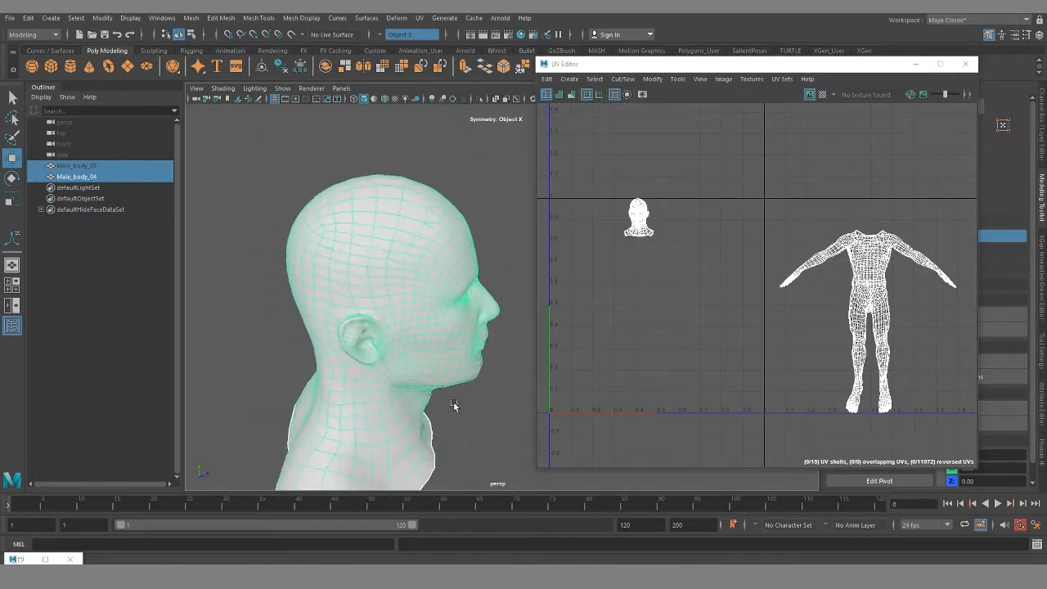
- Switch to edge selection and select the vertical centre-line edge loop running down the back of the head and neck
left_click_drag(453, 407, 429, 417, "alt")
left_click_drag(399, 314, 460, 323, "alt")
key("w")
right_click_drag(434, 278, 433, 248)
left_click(434, 275)
left_click_drag(440, 407, 421, 360, "alt")
middle_click_drag(421, 359, 439, 308, "alt")
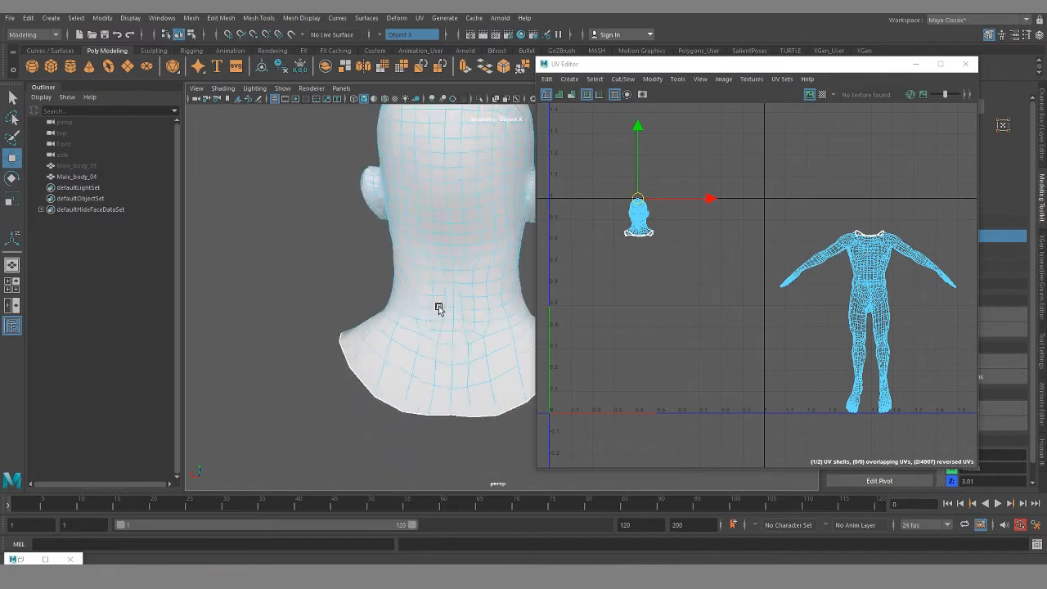
right_click_drag(439, 308, 458, 384, "alt")
left_click(416, 468, "shift")
double_click(416, 467, "shift")
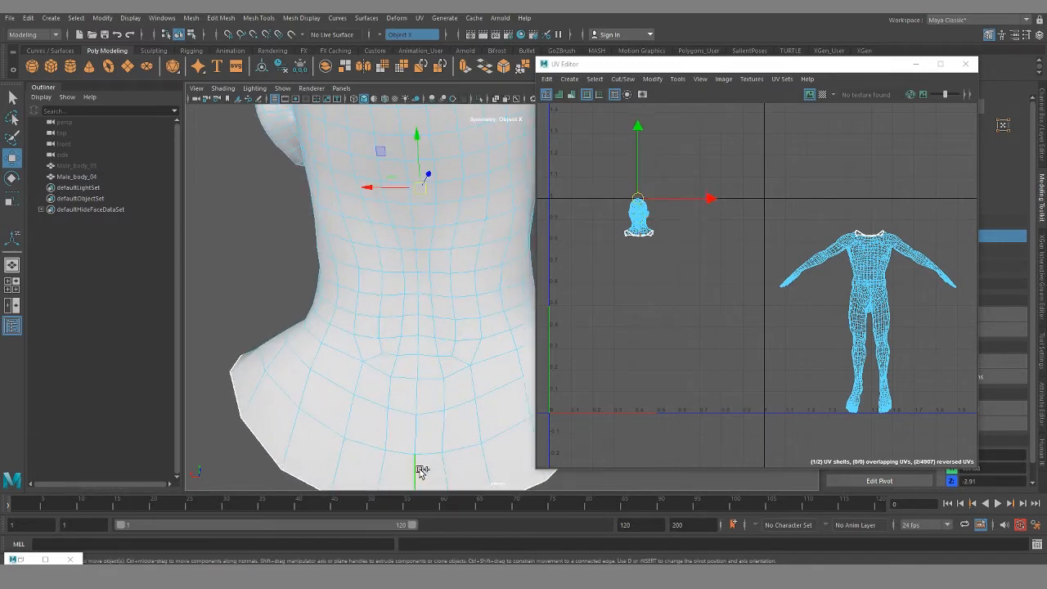
middle_click_drag(435, 196, 412, 435, "alt")
left_click_drag(459, 246, 367, 284, "alt")
right_click_drag(367, 283, 264, 304, "alt")
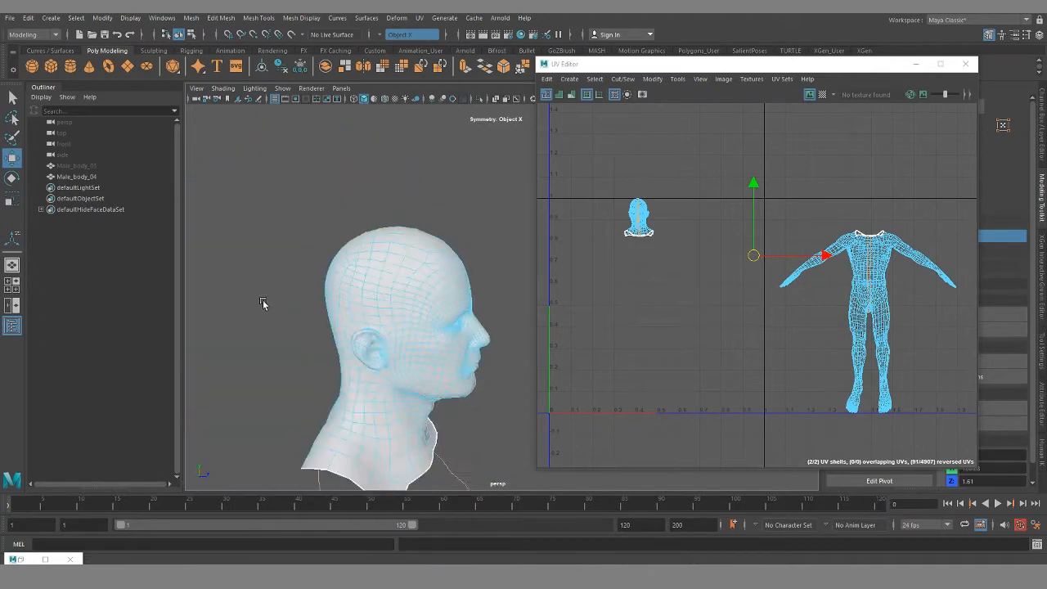
- Deselect the centre-line edges on the face, front of the neck and forehead, keeping those on the back of the head
middle_click_drag(424, 388, 406, 322, "alt")
left_click_drag(406, 322, 432, 325, "alt")
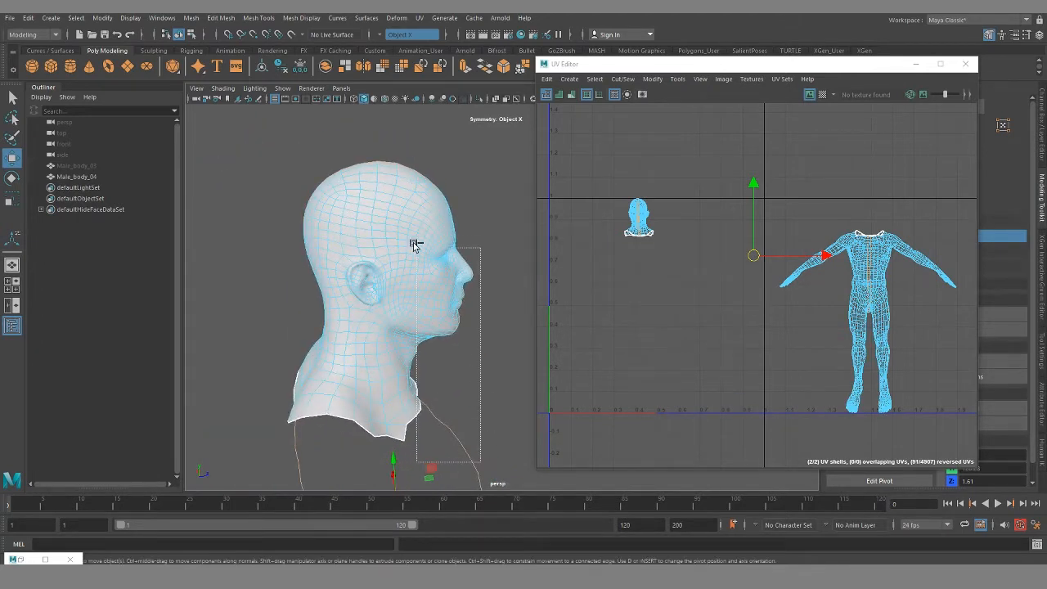
left_click(413, 214)
middle_click_drag(414, 216, 470, 321, "alt")
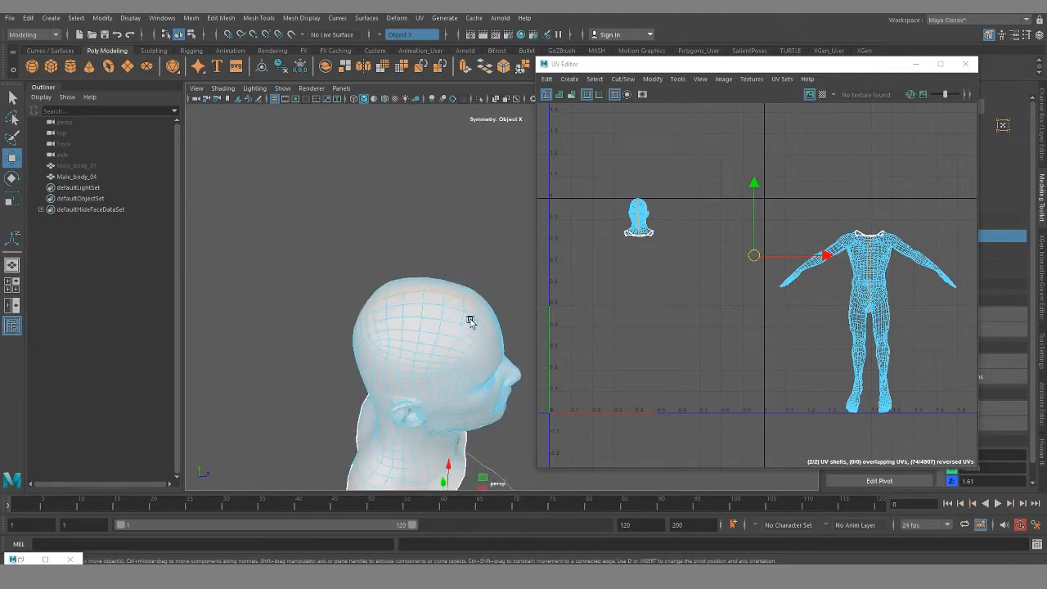
right_click_drag(470, 320, 486, 389, "alt")
left_click_drag(447, 281, 468, 374)
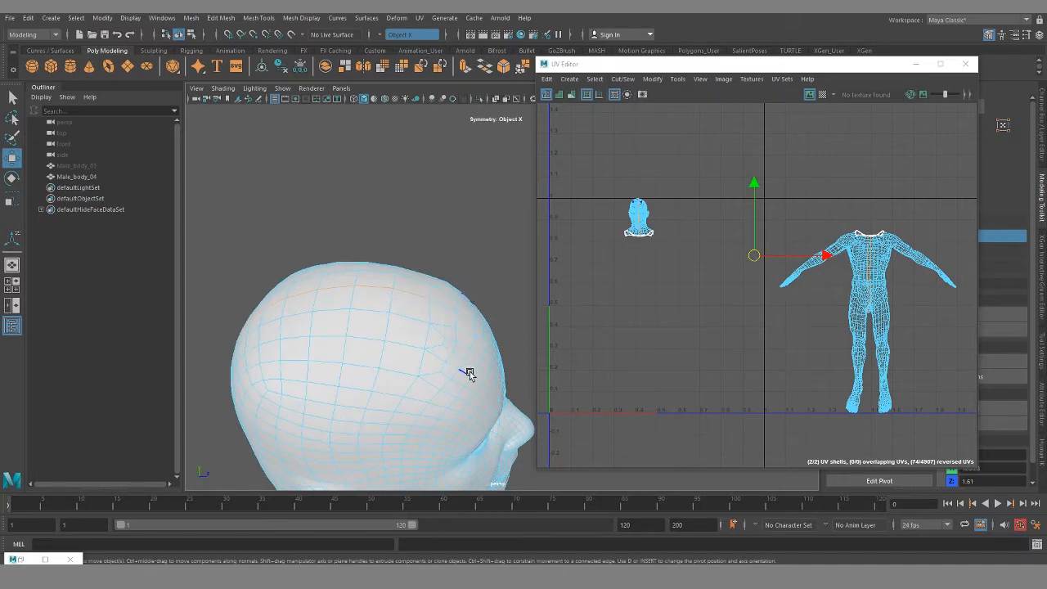
middle_click_drag(476, 375, 447, 232, "alt")
left_click_drag(491, 391, 406, 379, "alt")
middle_click_drag(407, 378, 411, 297, "alt")
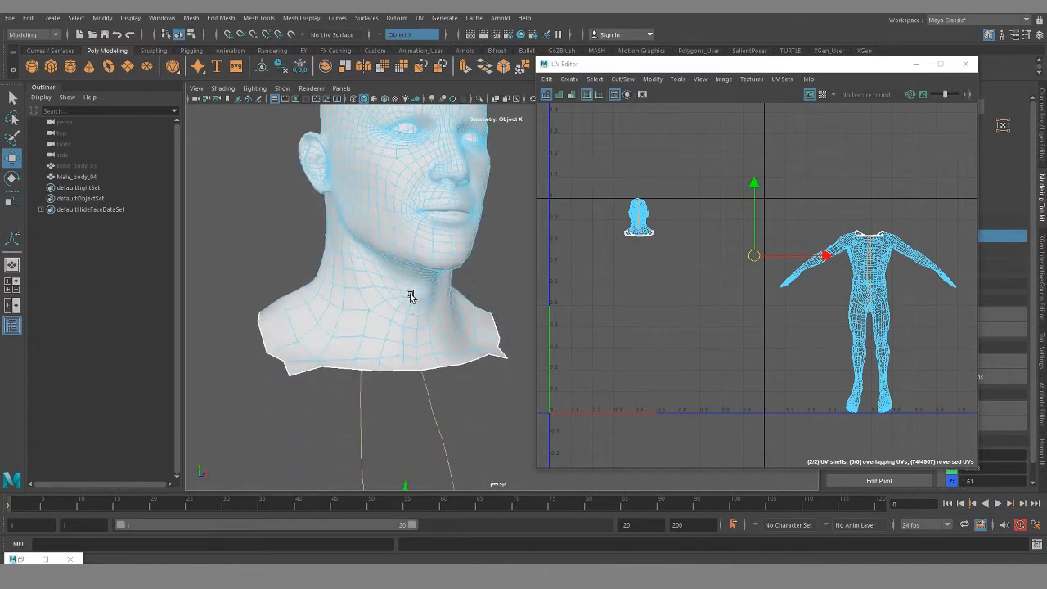
- Try to remove the torso's centre-line edges from the selection in the 3D view
right_click_drag(431, 364, 324, 346, "alt")
right_click_drag(405, 411, 351, 402, "alt")
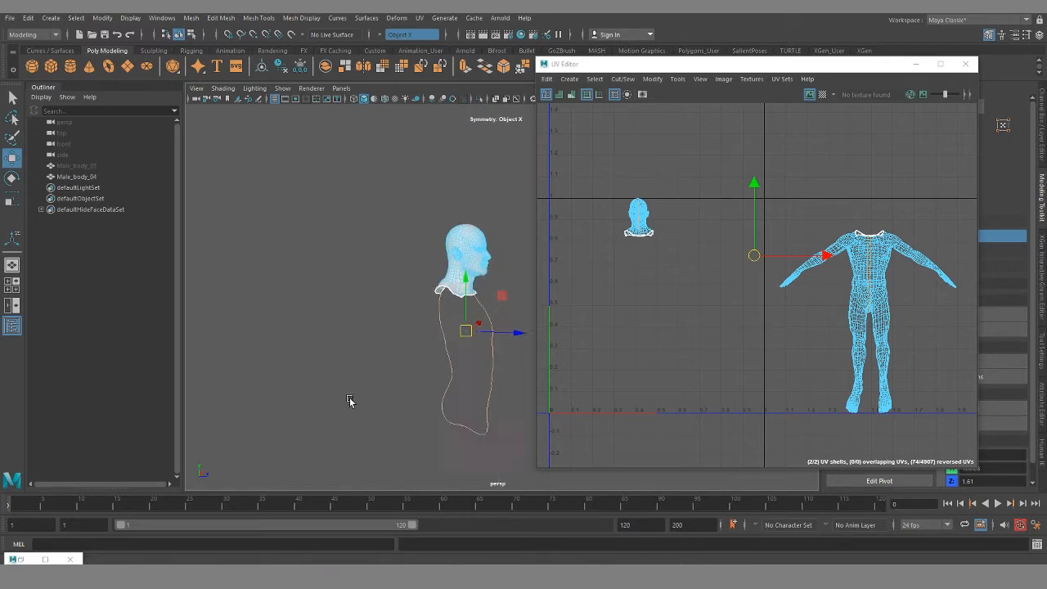
middle_click_drag(405, 426, 335, 334, "alt")
left_click_drag(473, 409, 304, 199)
left_click_drag(318, 294, 473, 226, "alt")
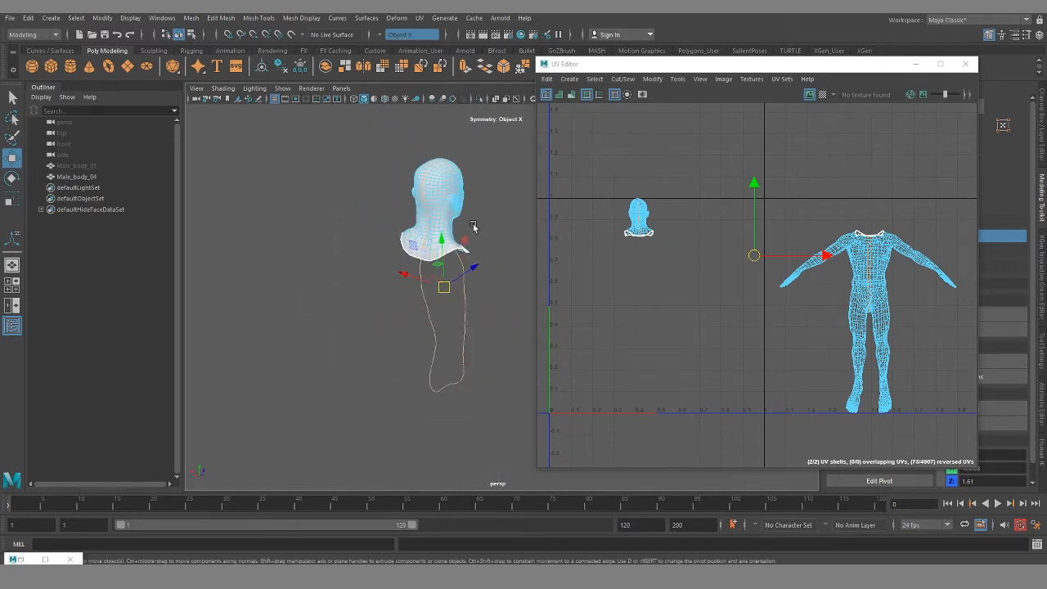
middle_click_drag(457, 168, 417, 245, "alt")
right_click_drag(416, 245, 547, 412, "alt")
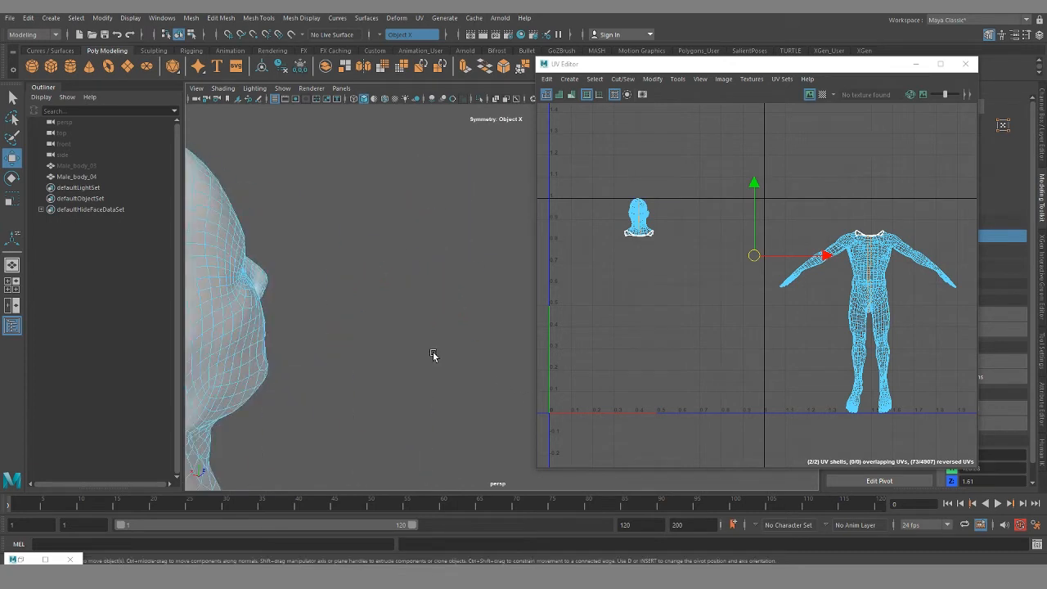
left_click_drag(432, 355, 506, 344, "alt")
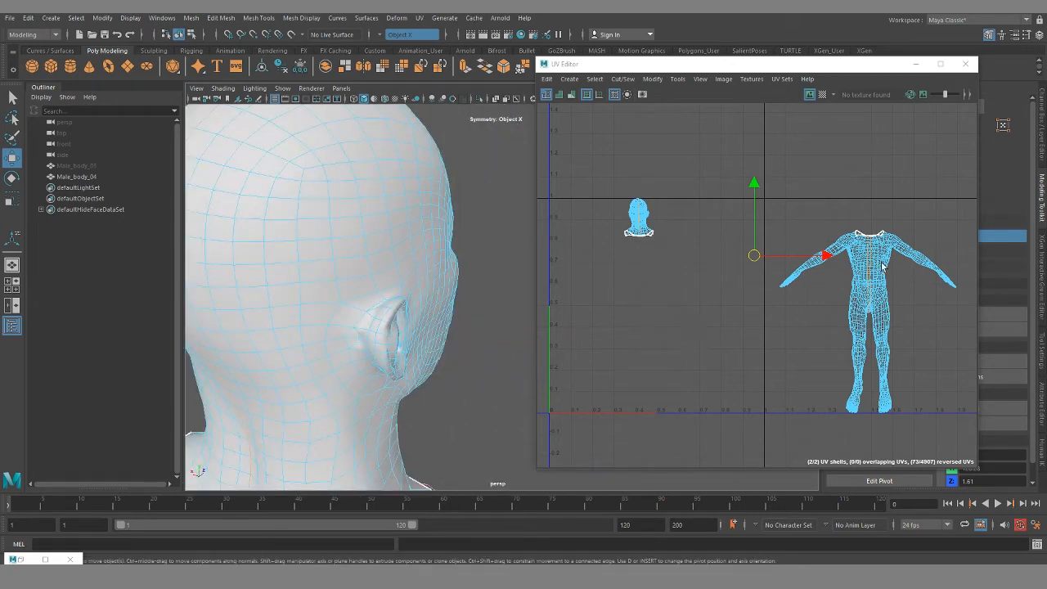
- Deselect the torso's centre-line edges in the UV layout and cut the UVs along the back of the head and neck
left_click_drag(844, 214, 897, 358)
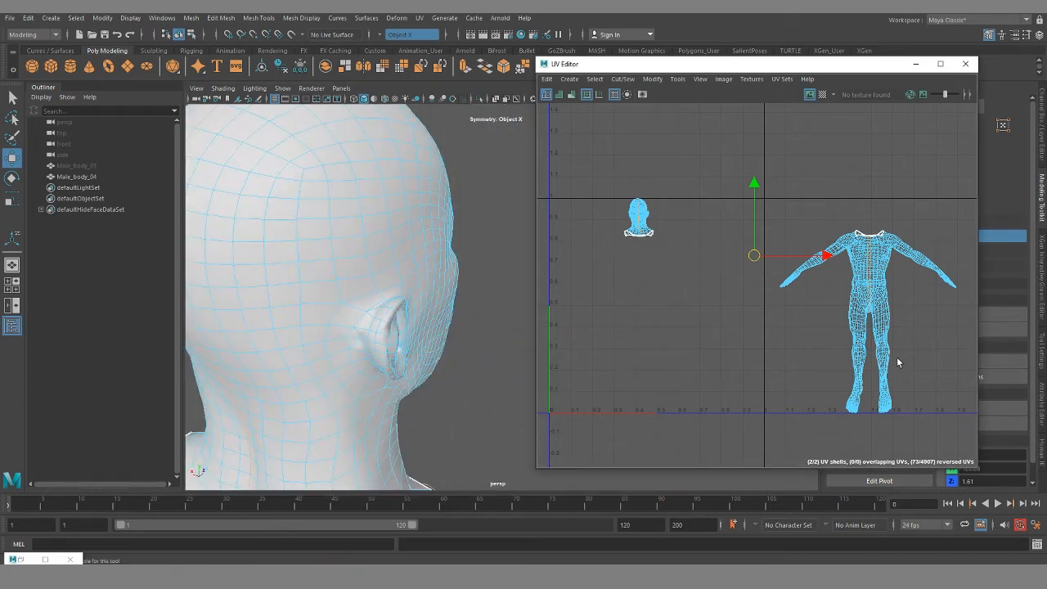
left_click(881, 273)
left_click_drag(353, 300, 348, 427, "alt")
scroll(421, 385, "down", 5)
left_click(377, 403)
left_click_drag(374, 262, 460, 385, "alt")
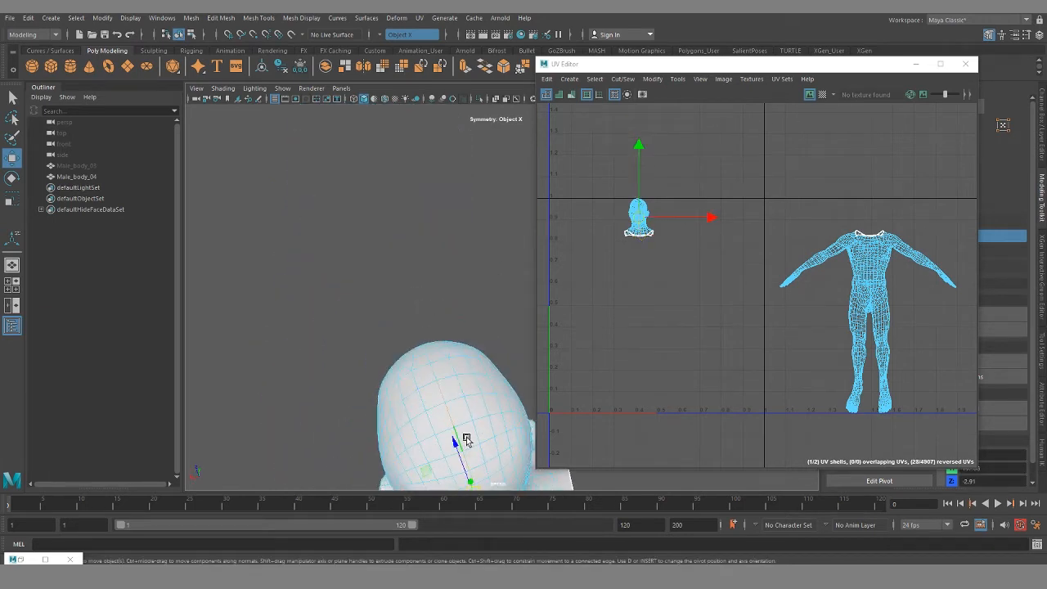
left_click_drag(463, 437, 456, 350, "alt")
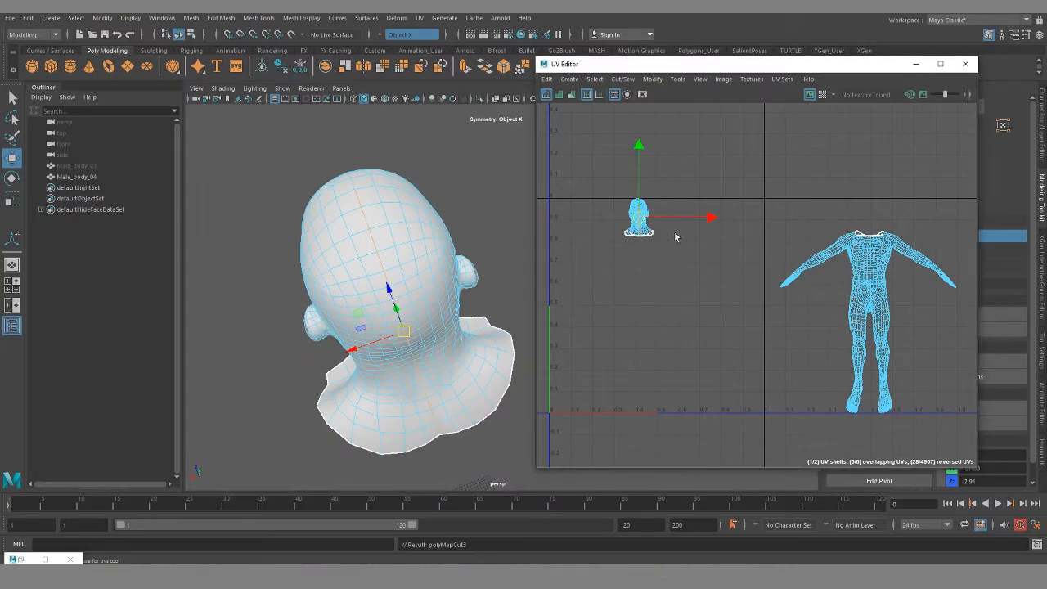
- Select the head's UV shell, unfold it, and clear the selection
middle_click_drag(647, 270, 723, 272, "alt")
scroll(723, 266, "up", 8)
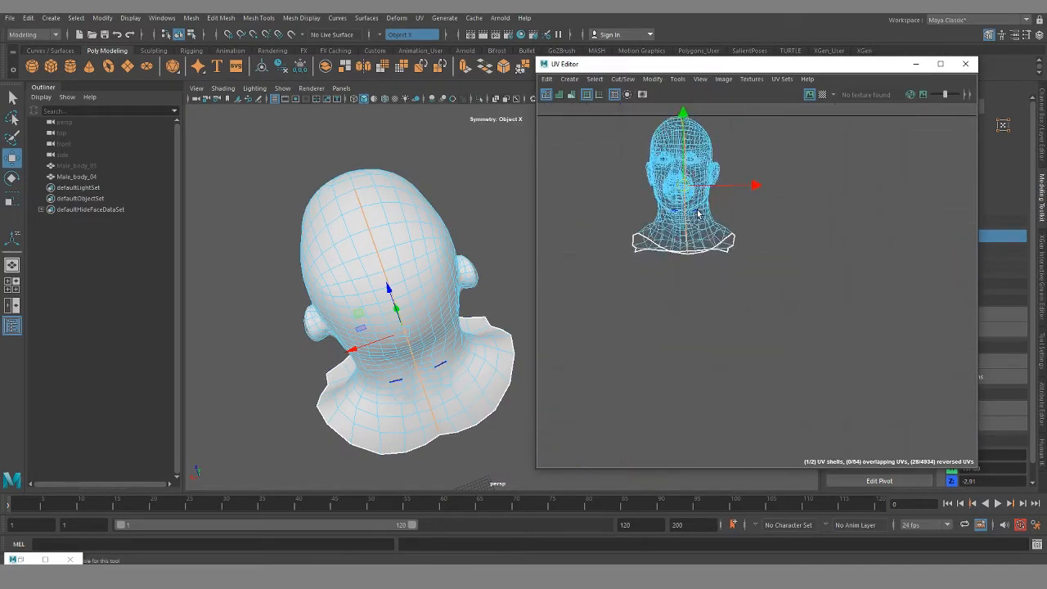
middle_click_drag(682, 222, 728, 284, "alt")
right_click_drag(740, 205, 699, 189)
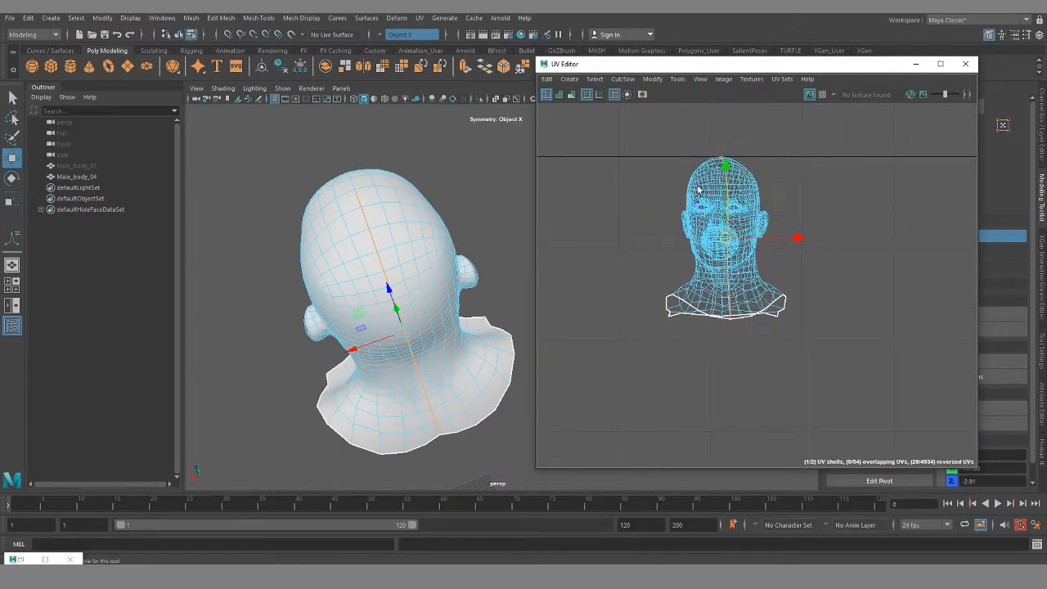
left_click(720, 261)
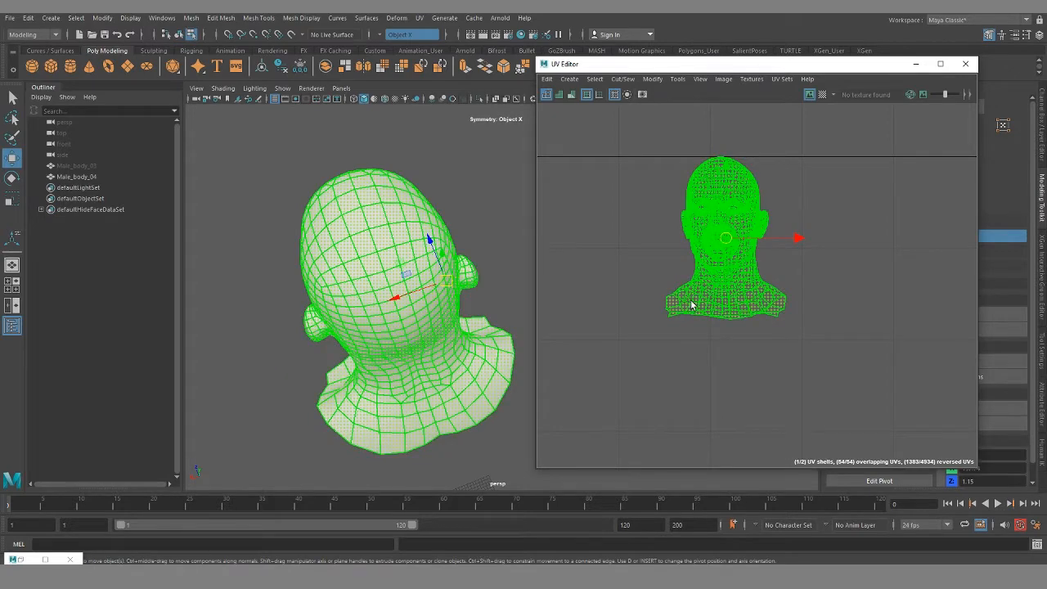
key("ctrl+u")
right_click_drag(764, 238, 847, 206, "alt")
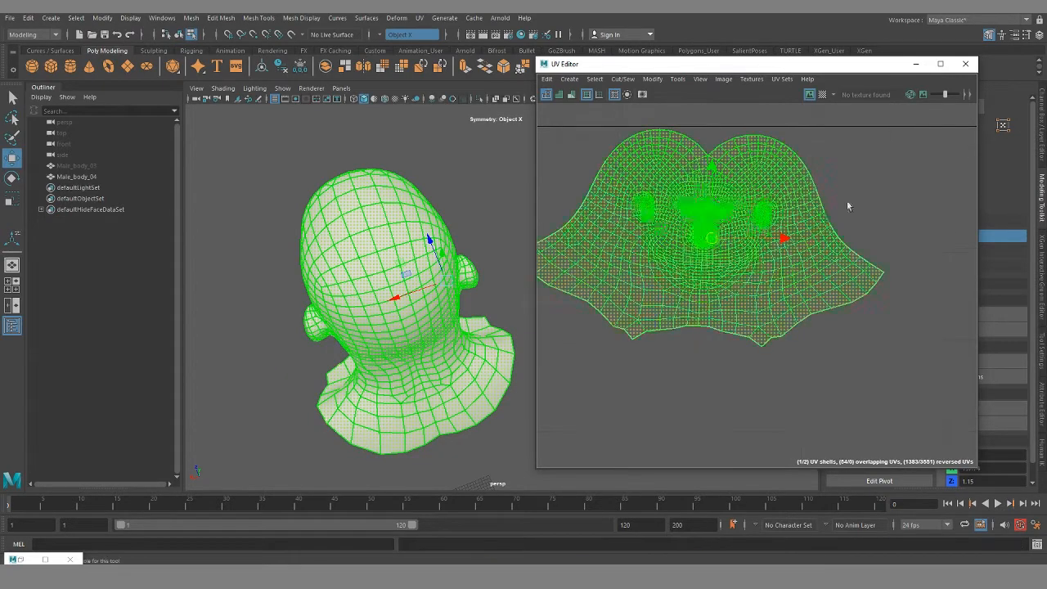
middle_click_drag(700, 291, 725, 294, "alt")
scroll(761, 334, "down", 1)
left_click(928, 219)
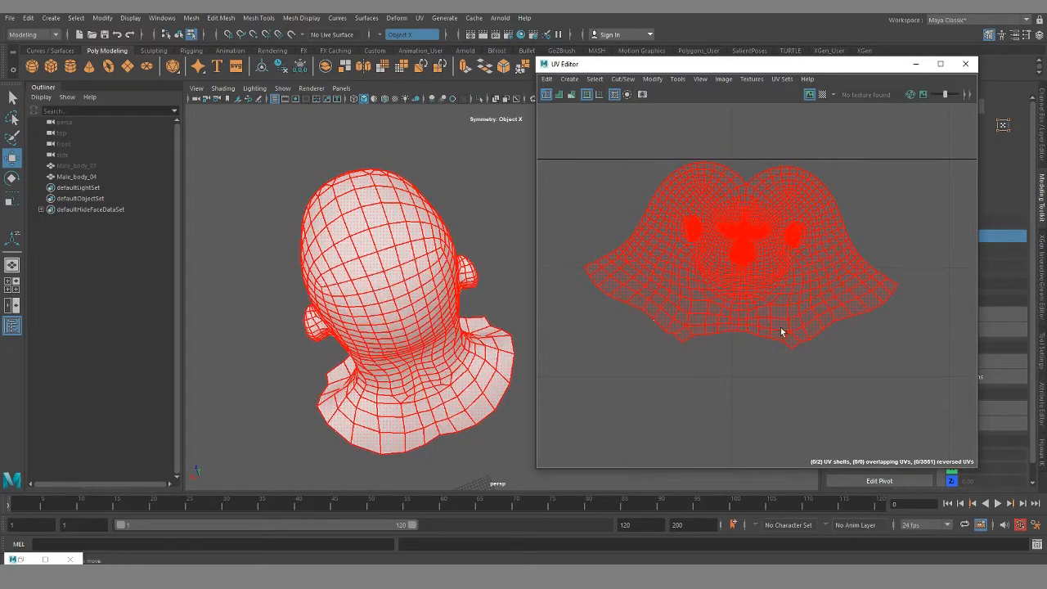
- Display the checker map on the unfolded head
left_click_drag(415, 359, 401, 322, "alt")
middle_click_drag(402, 322, 410, 347, "alt")
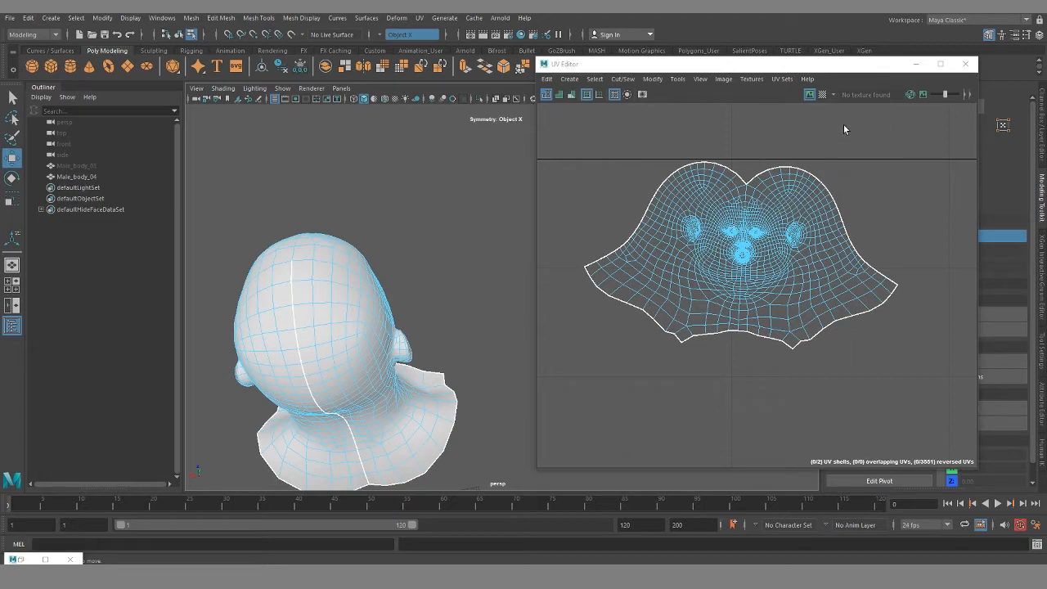
left_click(825, 96)
left_click_drag(442, 352, 391, 302, "alt")
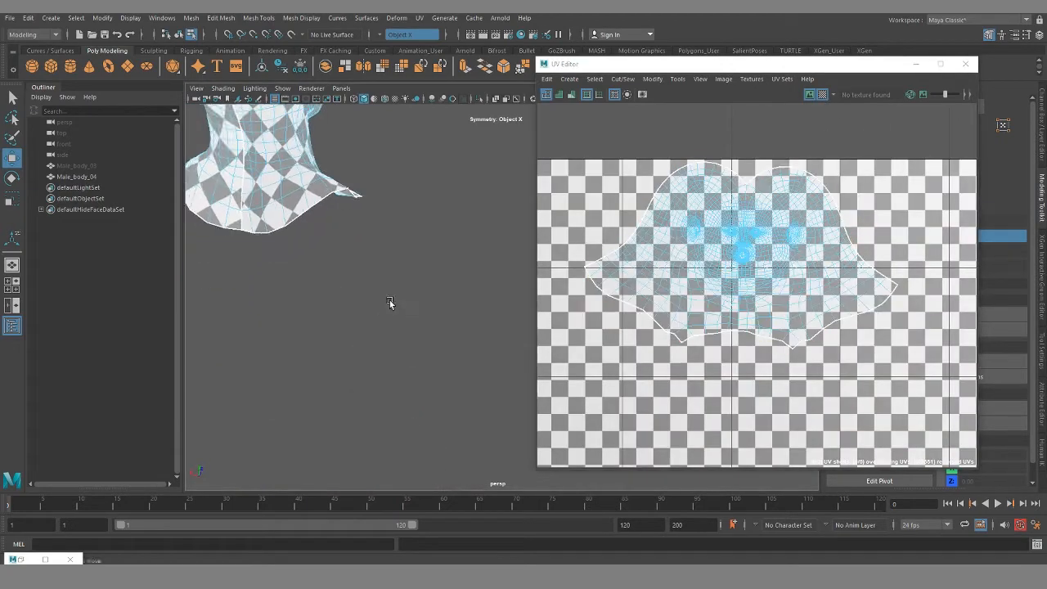
middle_click_drag(391, 302, 436, 383, "alt")
left_click_drag(436, 382, 360, 276, "alt")
middle_click_drag(361, 277, 456, 397, "alt")
- Examine the checker size and distortion on the face, ear and neck of the unfolded head
left_click_drag(444, 360, 393, 319, "alt")
middle_click_drag(393, 319, 414, 378, "alt")
right_click_drag(414, 378, 495, 395, "alt")
middle_click_drag(405, 389, 450, 341, "alt")
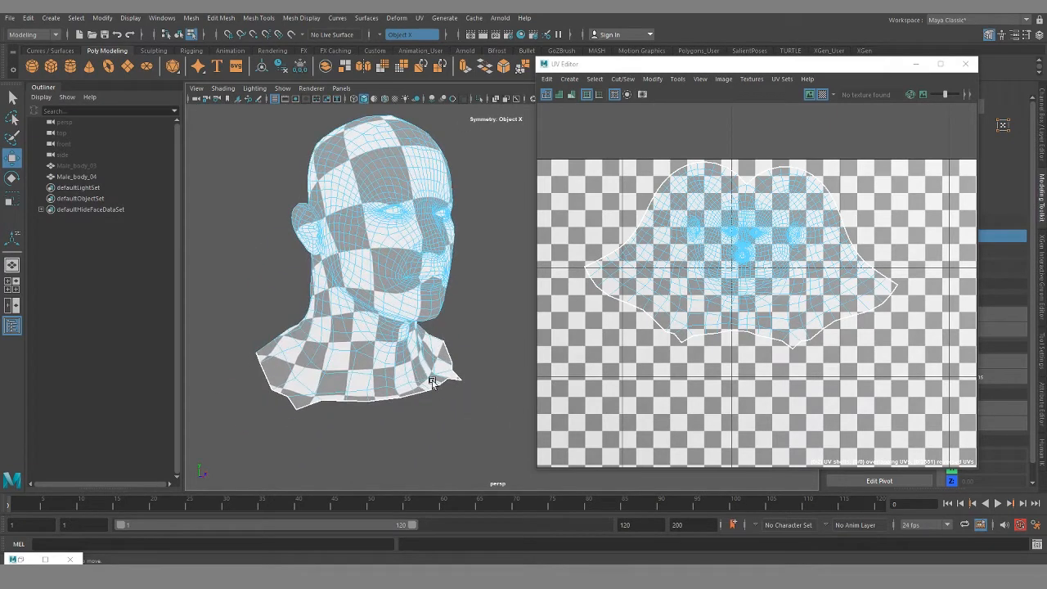
left_click_drag(400, 415, 400, 346, "alt")
right_click_drag(400, 346, 426, 411, "alt")
middle_click_drag(426, 412, 392, 403, "alt")
middle_click_drag(372, 352, 371, 370, "alt")
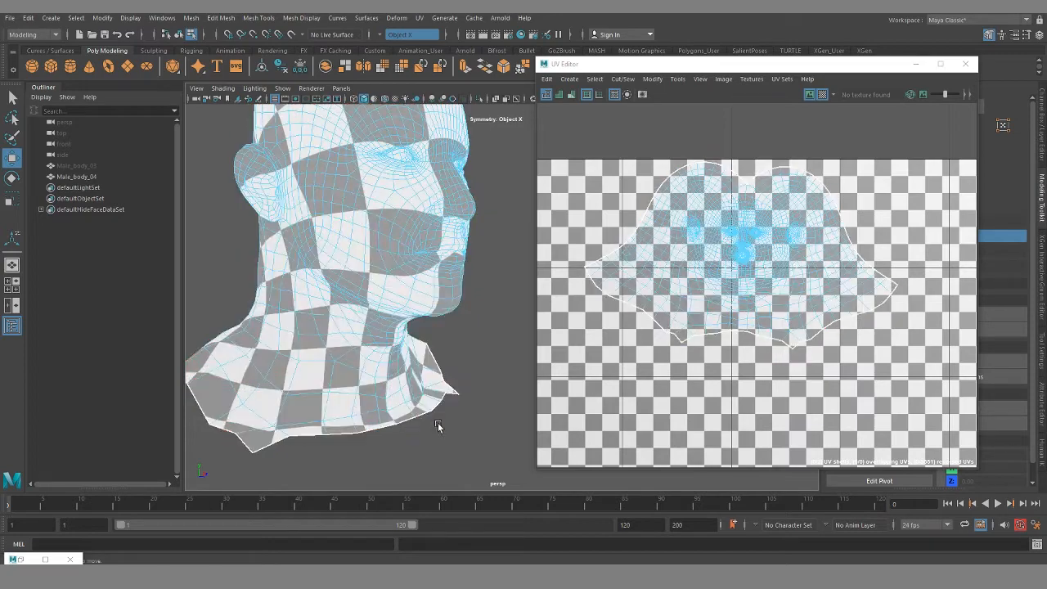
middle_click_drag(439, 428, 443, 430, "alt")
- Return to object mode and reselect Male_body_04 to inspect its head shell in the UV layout
right_click_drag(402, 201, 471, 193)
left_click(489, 334)
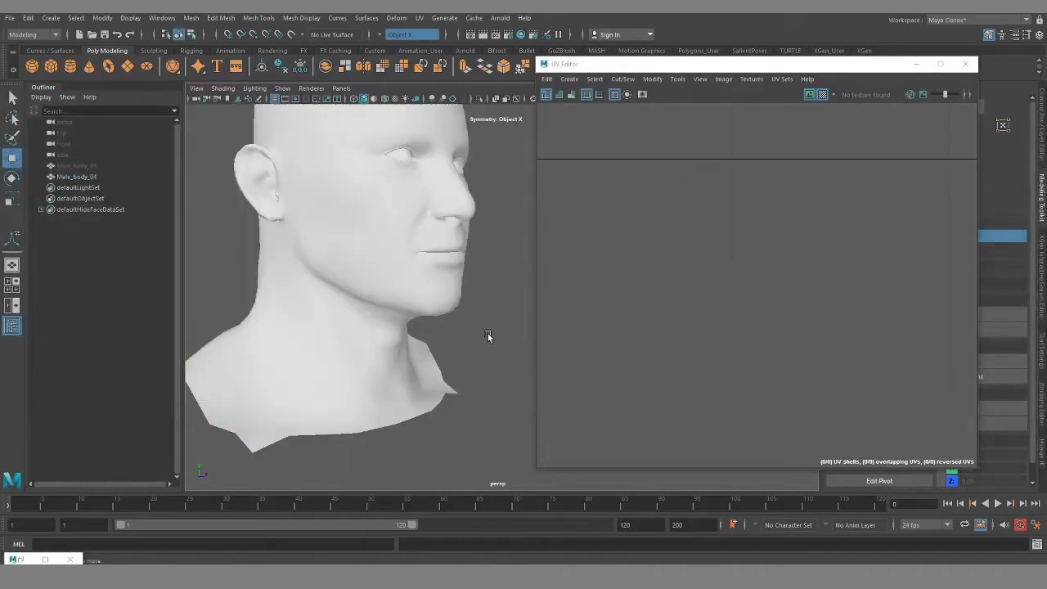
left_click_drag(488, 335, 458, 325, "alt")
left_click(456, 325)
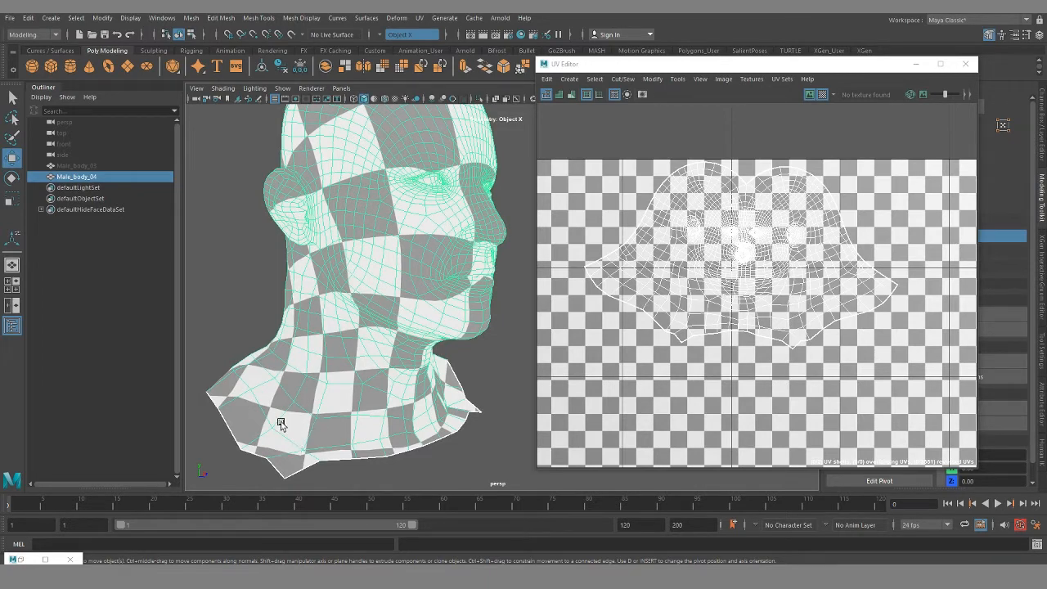
left_click_drag(281, 424, 303, 312, "alt")
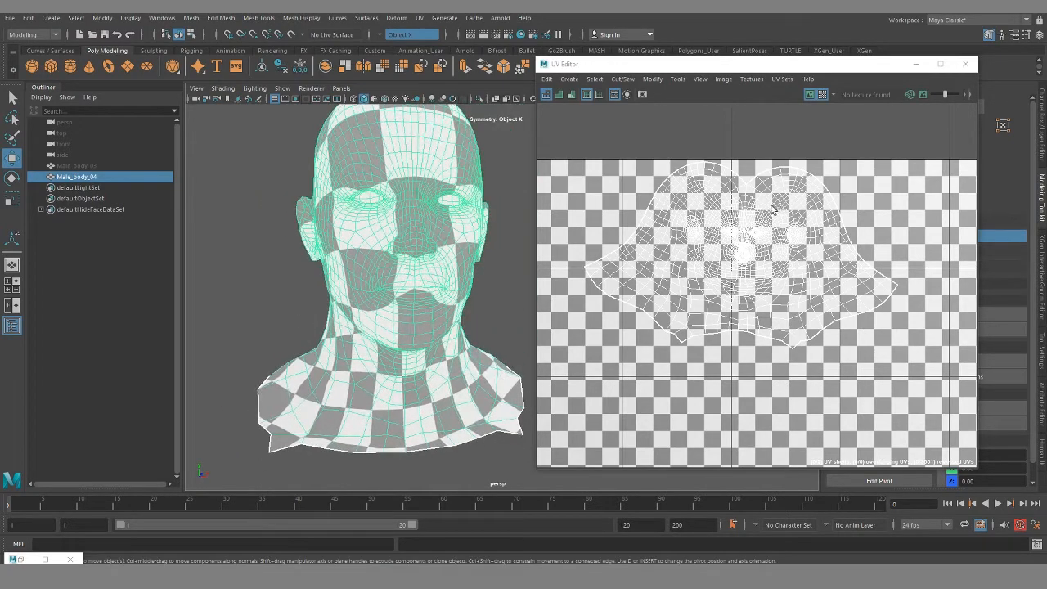
scroll(749, 225, "up", 4)
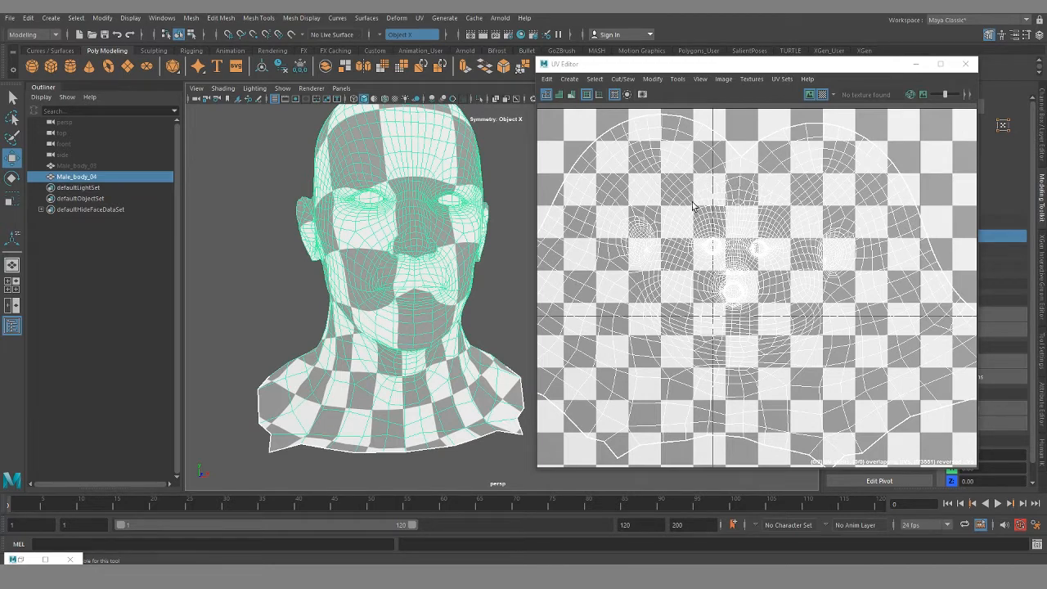
- Hide the checker map and examine the head's side, crown, ear and neck for a new seam path
left_click(822, 95)
left_click_drag(401, 320, 408, 342, "alt")
middle_click_drag(408, 340, 432, 297, "alt")
right_click_drag(432, 297, 458, 337, "alt")
middle_click_drag(408, 340, 436, 329, "alt")
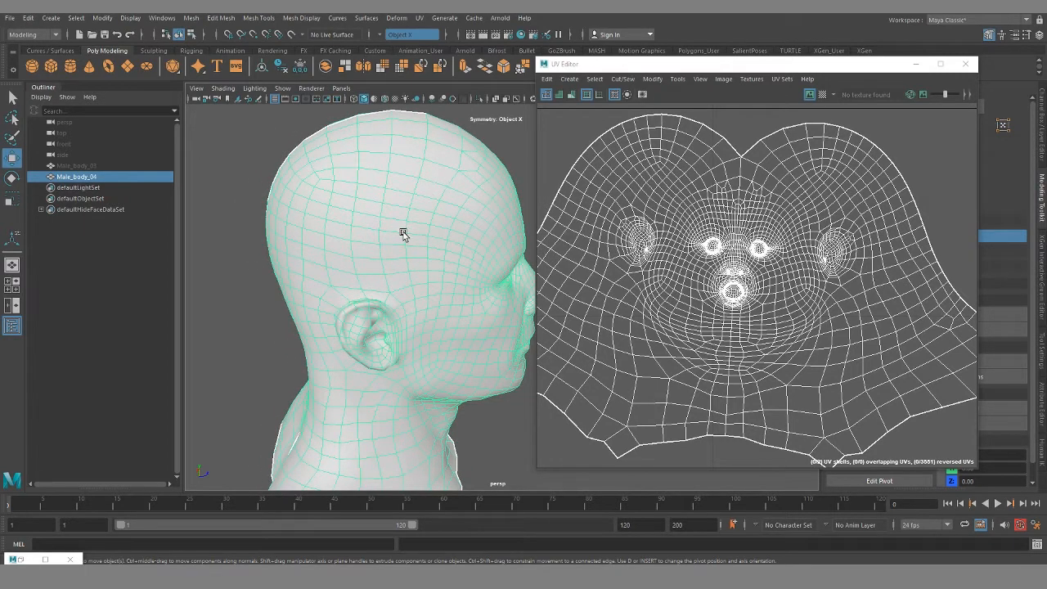
left_click_drag(424, 233, 394, 227, "alt")
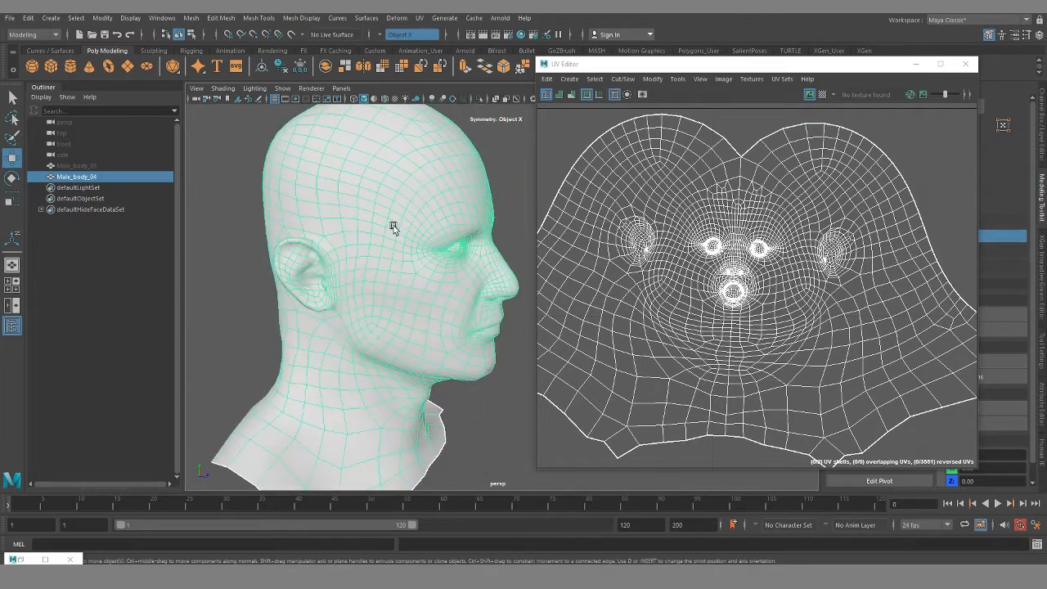
left_click_drag(350, 327, 443, 281, "alt")
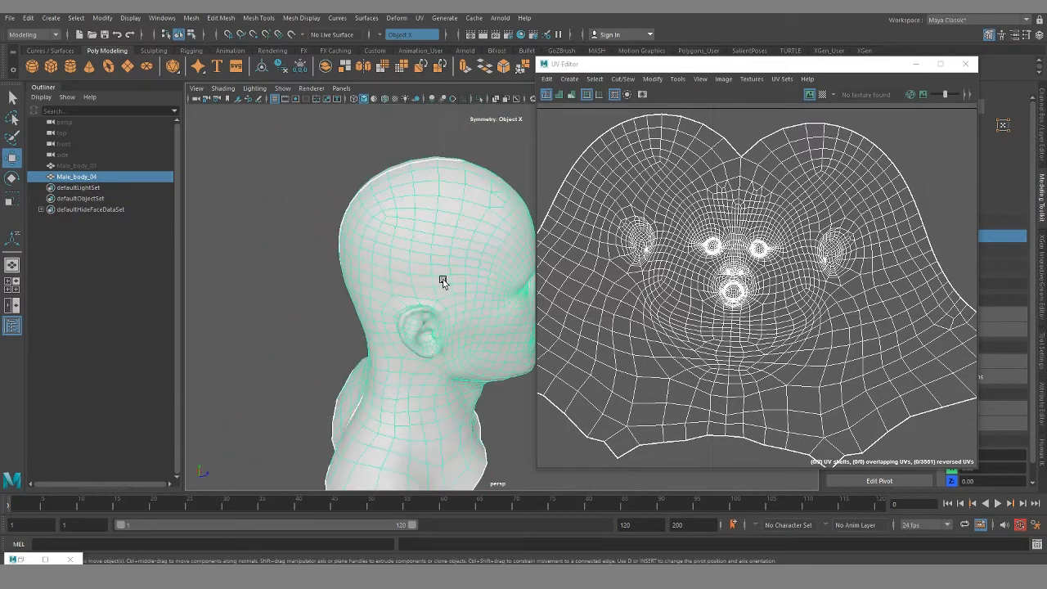
left_click_drag(466, 193, 474, 266, "alt")
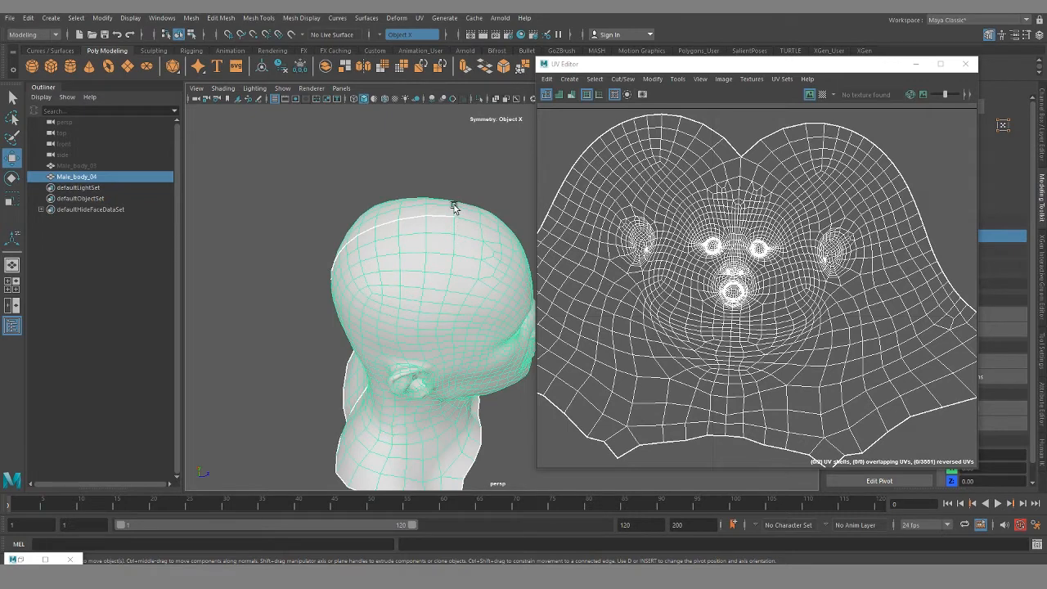
left_click_drag(424, 440, 432, 369, "alt")
middle_click_drag(429, 313, 445, 314, "alt")
right_click_drag(426, 296, 441, 330, "alt")
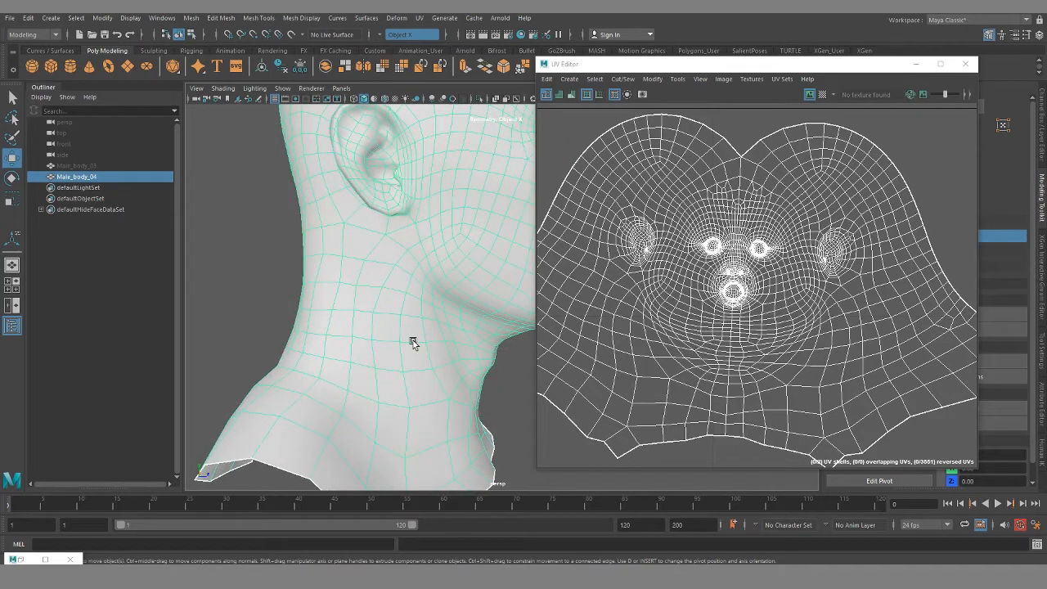
left_click_drag(425, 338, 425, 306, "alt")
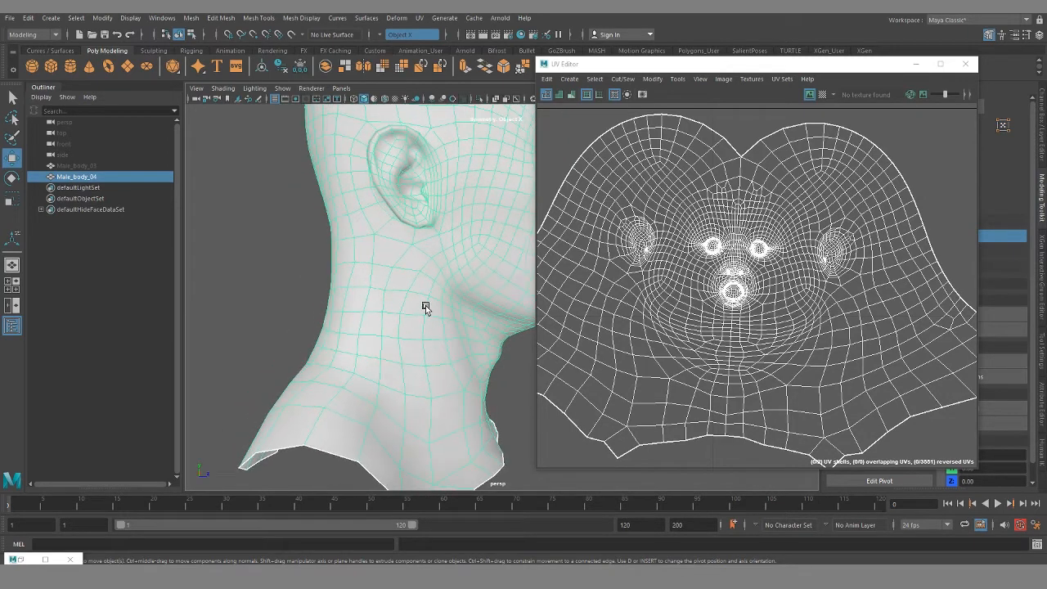
- Symmetrically select the edges passing under the ear and the edge loop running down the side of the neck
right_click_drag(429, 262, 430, 236)
left_click(401, 255)
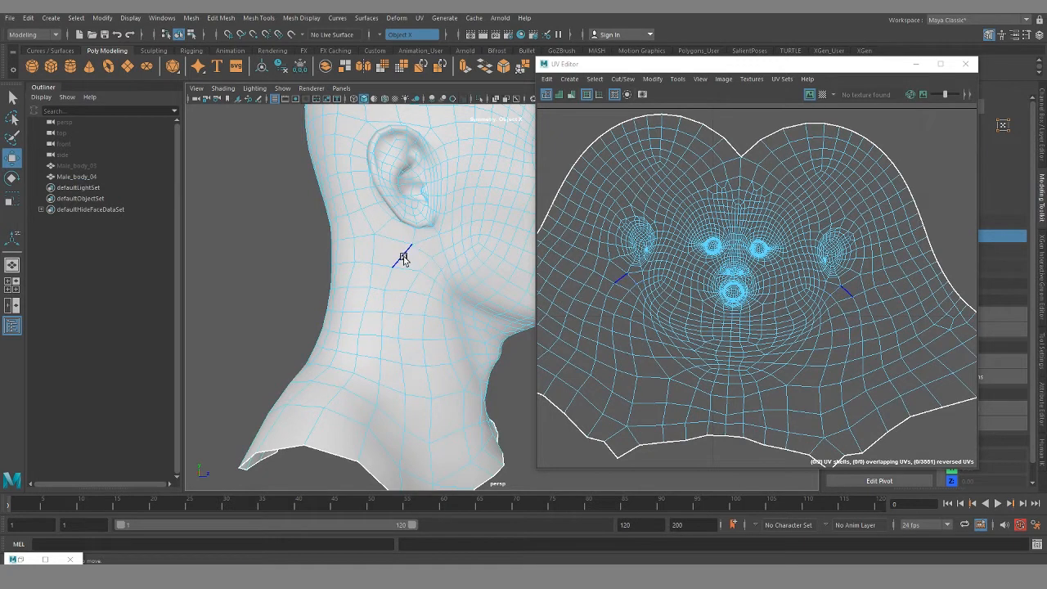
left_click(424, 250)
left_click_drag(440, 241, 446, 180, "alt")
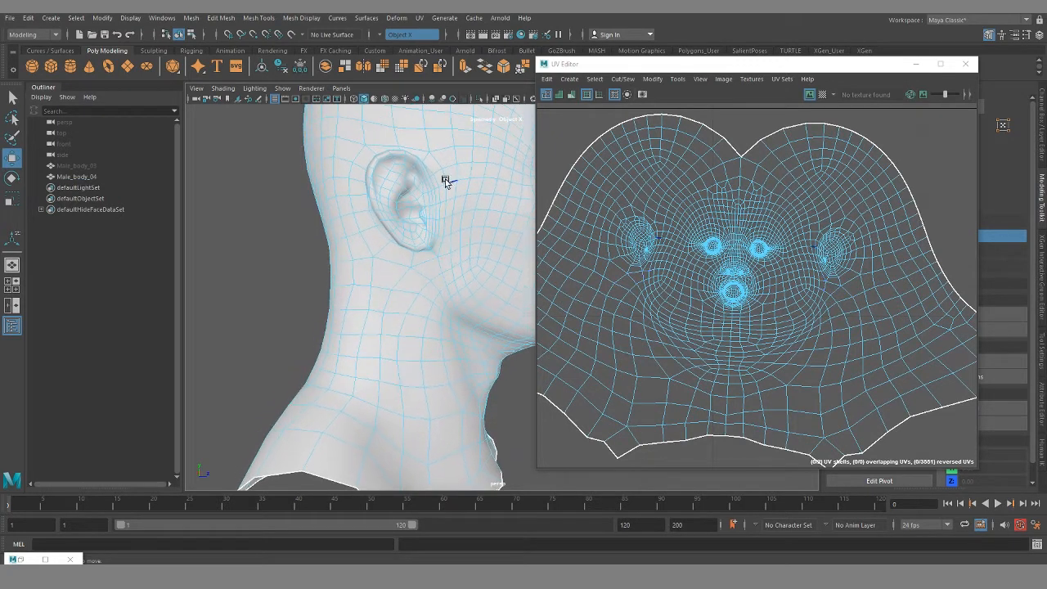
key("w")
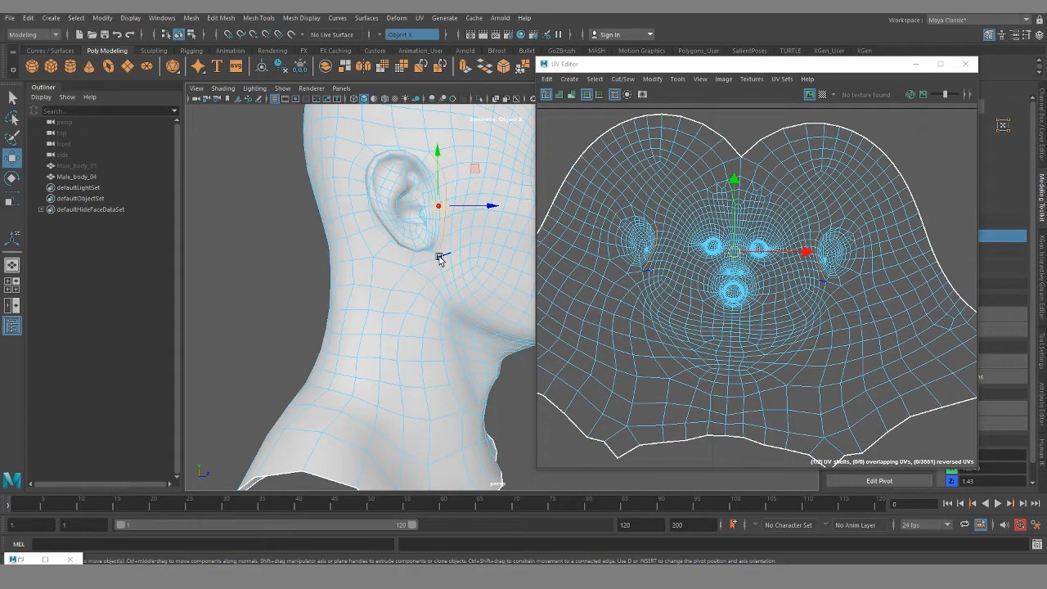
left_click(398, 281)
right_click_drag(404, 415, 402, 315, "alt")
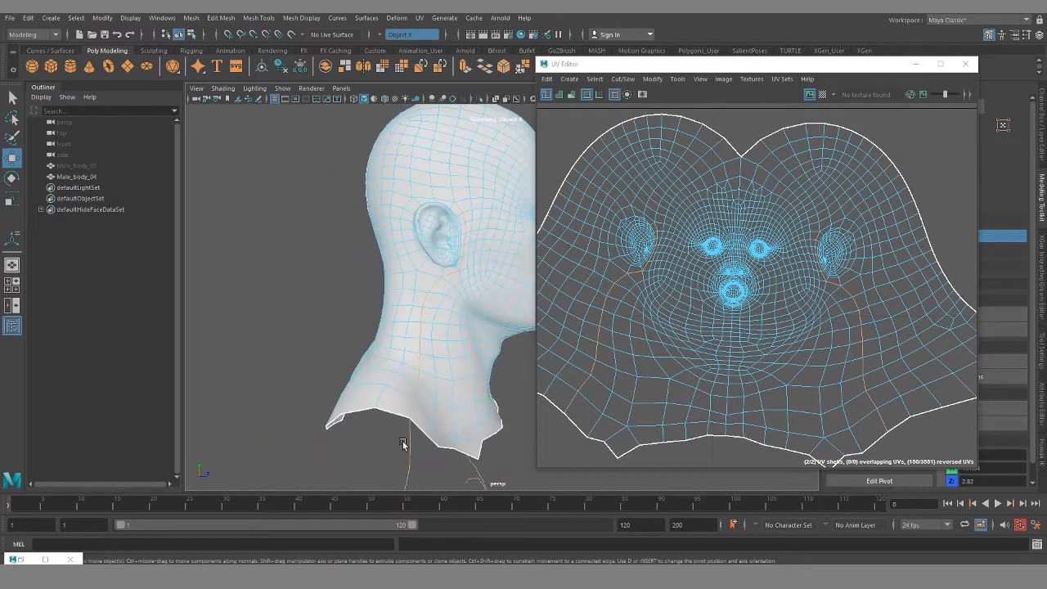
- Extend the edge selection in front of the ear up to the crown and cut the UVs along the whole path
mouse_move(421, 357)
left_mouse_down("alt")
mouse_move(369, 358)
mouse_move(422, 357)
left_mouse_up("alt")
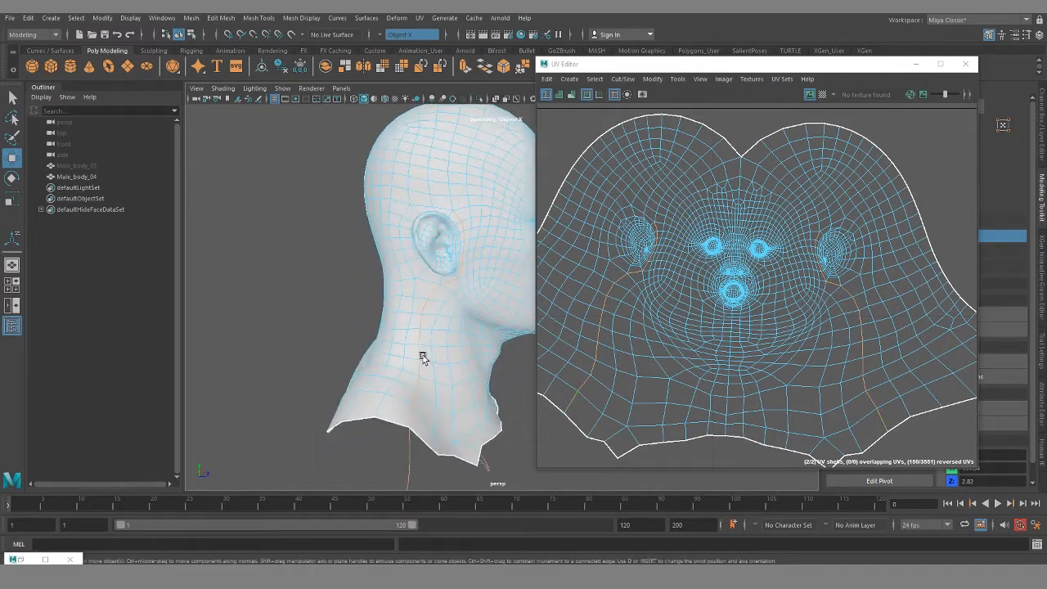
middle_click_drag(449, 270, 423, 342, "alt")
right_click_drag(409, 340, 448, 333, "alt")
left_click_drag(402, 288, 418, 336, "alt")
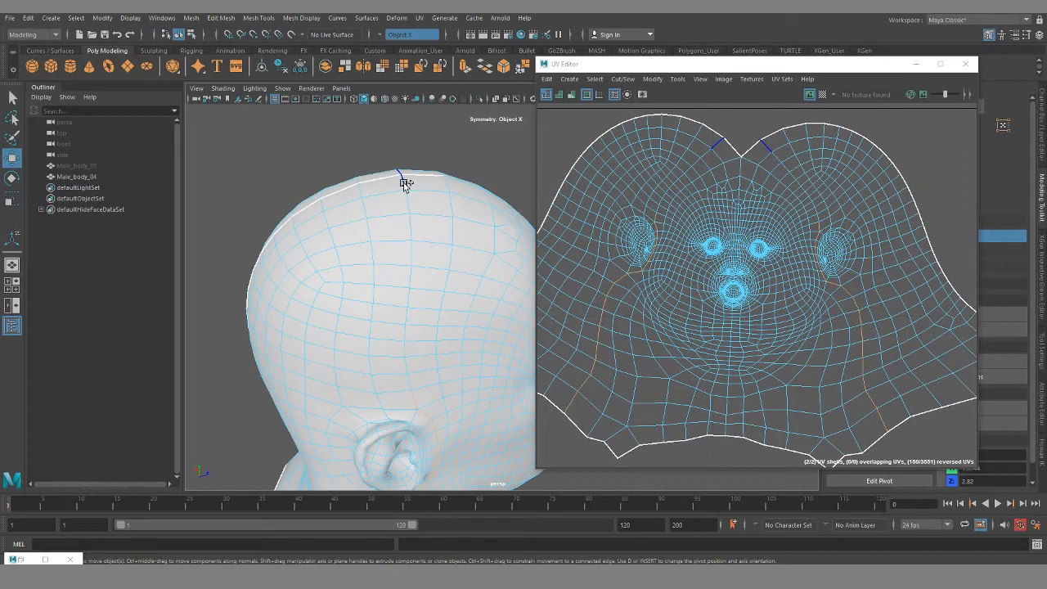
left_click_drag(438, 334, 391, 334, "alt")
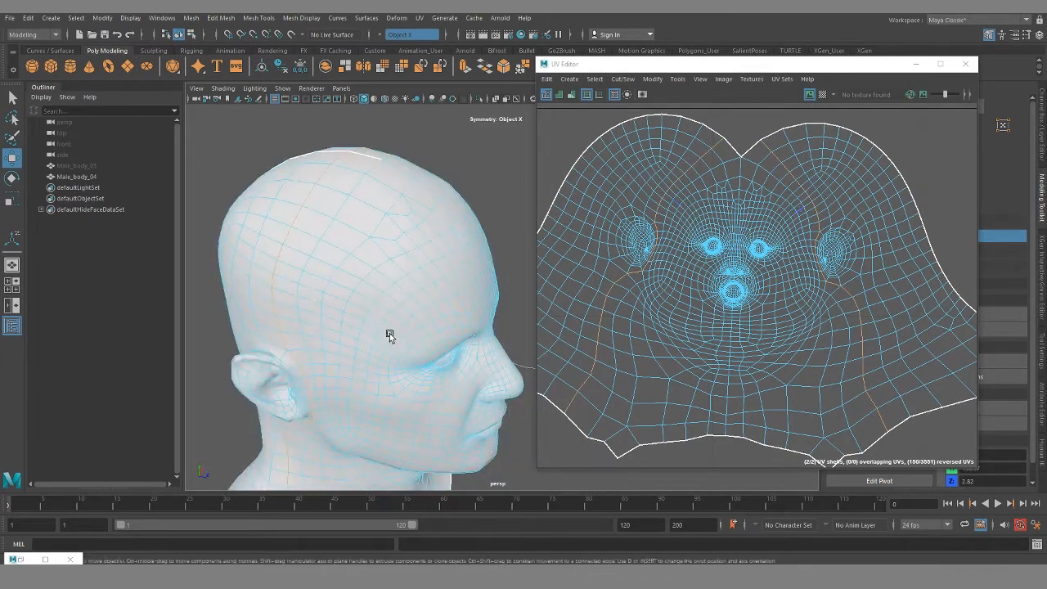
right_click_drag(404, 337, 379, 345, "alt")
left_click_drag(379, 345, 402, 334, "alt")
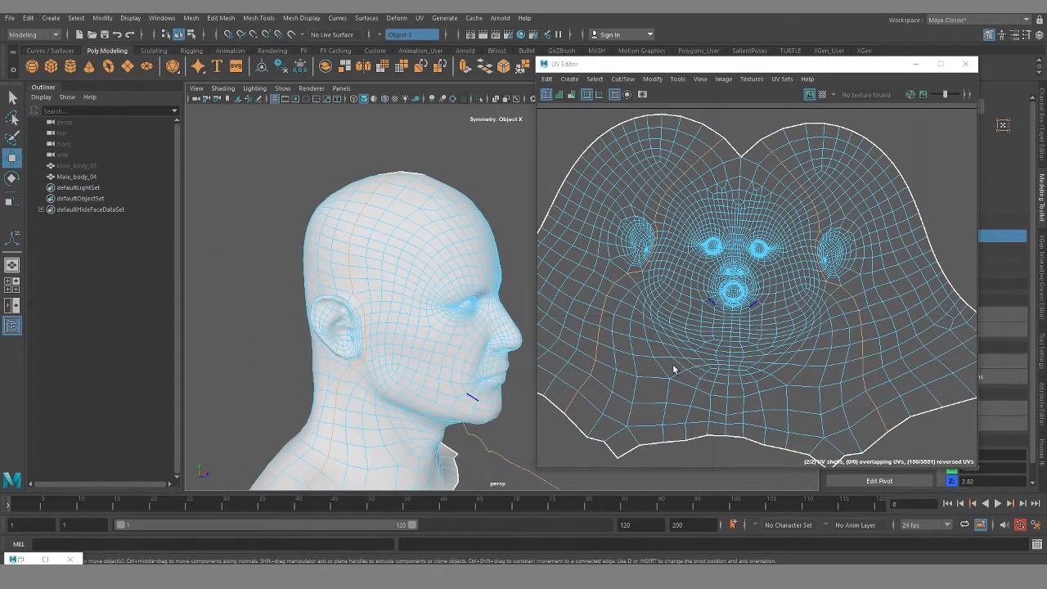
key("shift+x")
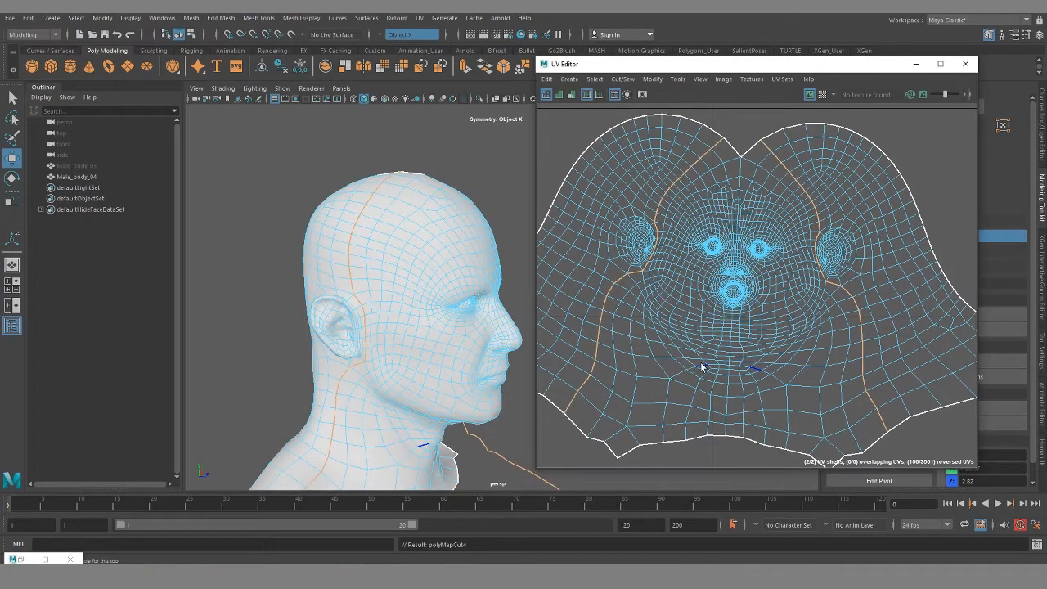
- Select the two back-of-head UV shells that include the ears and unfold them
right_click_drag(722, 362, 594, 310, "alt")
middle_click_drag(720, 360, 743, 237, "alt")
right_click_drag(744, 240, 657, 225, "alt")
middle_click_drag(657, 225, 661, 260, "alt")
right_click_drag(702, 187, 755, 272, "alt")
right_click_drag(757, 211, 741, 199)
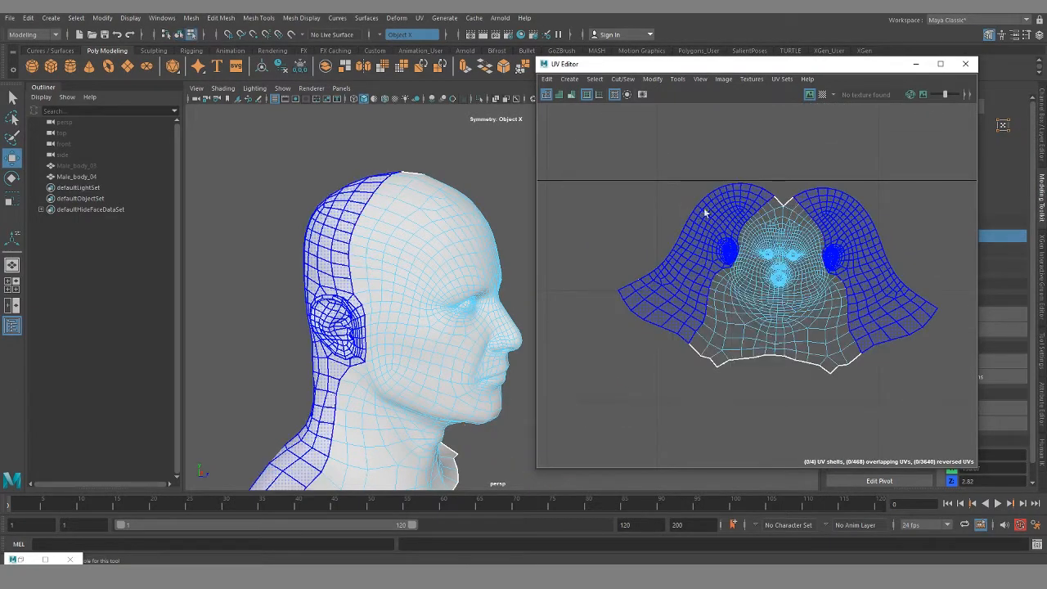
left_click(726, 320)
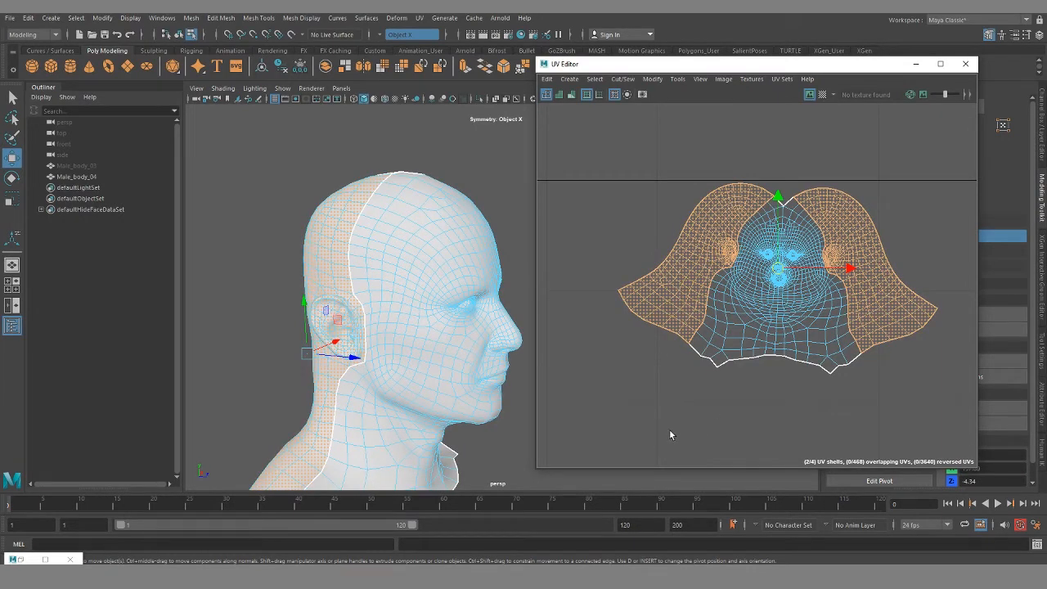
left_click(744, 323)
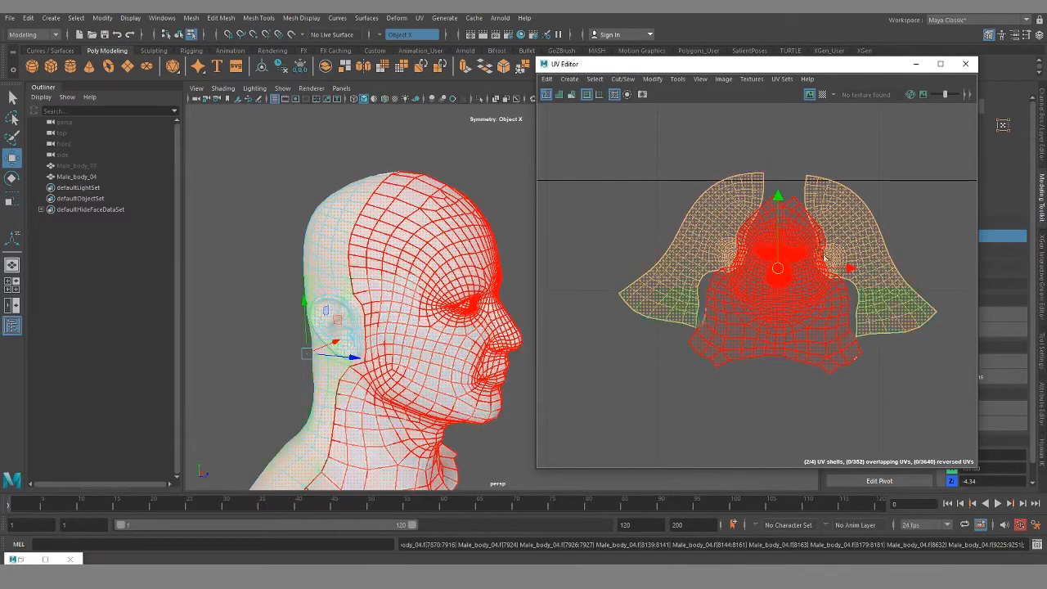
- Move the two back-of-head shells sideways, clear of the face shell
middle_click_drag(769, 351, 715, 261, "alt")
right_click_drag(771, 302, 696, 286, "alt")
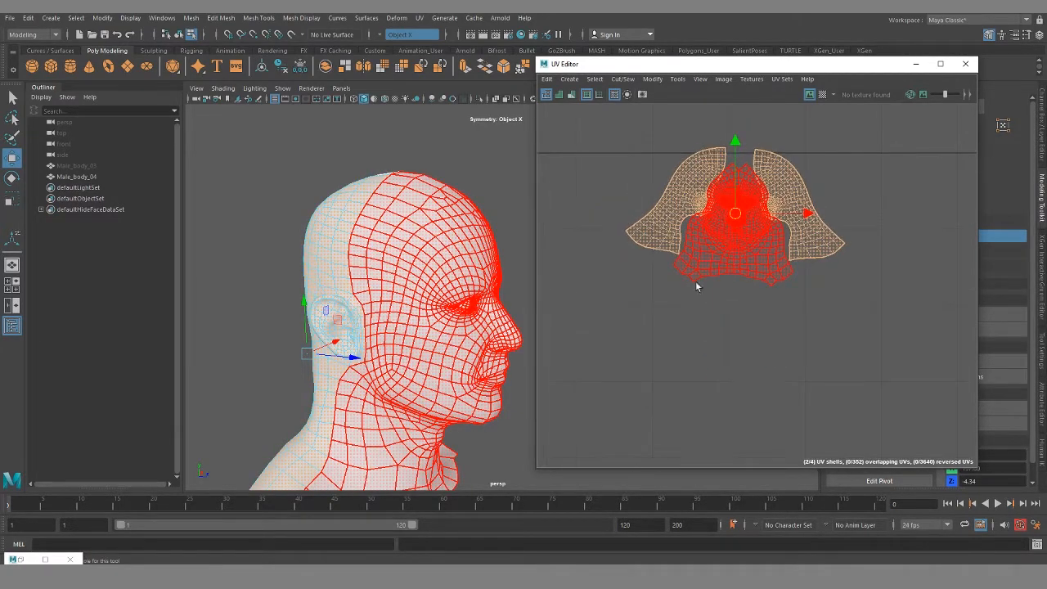
right_click_drag(771, 326, 655, 315, "alt")
middle_click_drag(689, 308, 744, 227, "alt")
right_click_drag(799, 328, 759, 297, "alt")
middle_click_drag(759, 297, 691, 294, "alt")
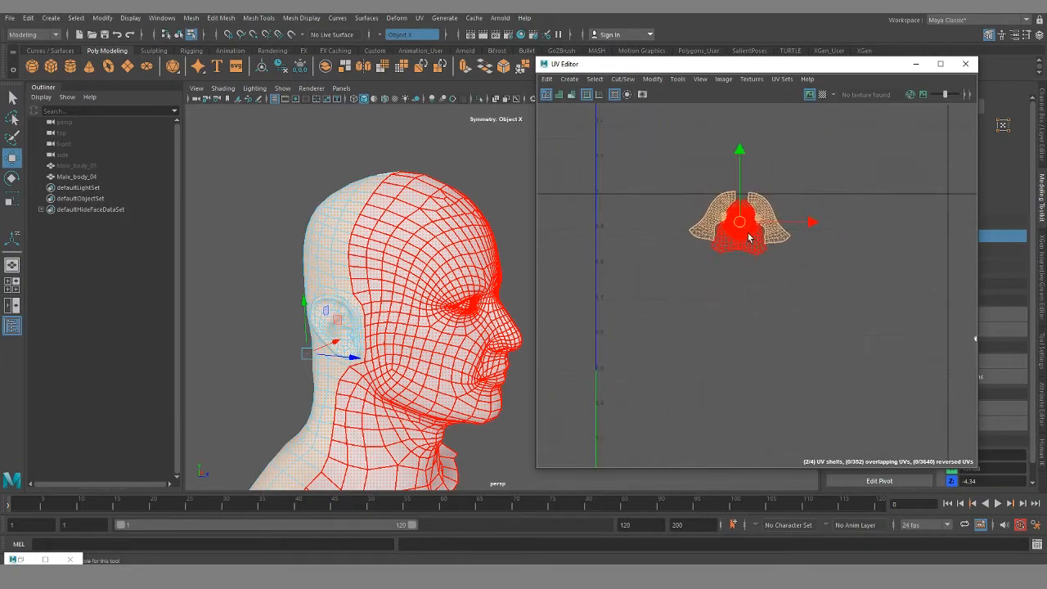
left_click_drag(742, 225, 873, 237)
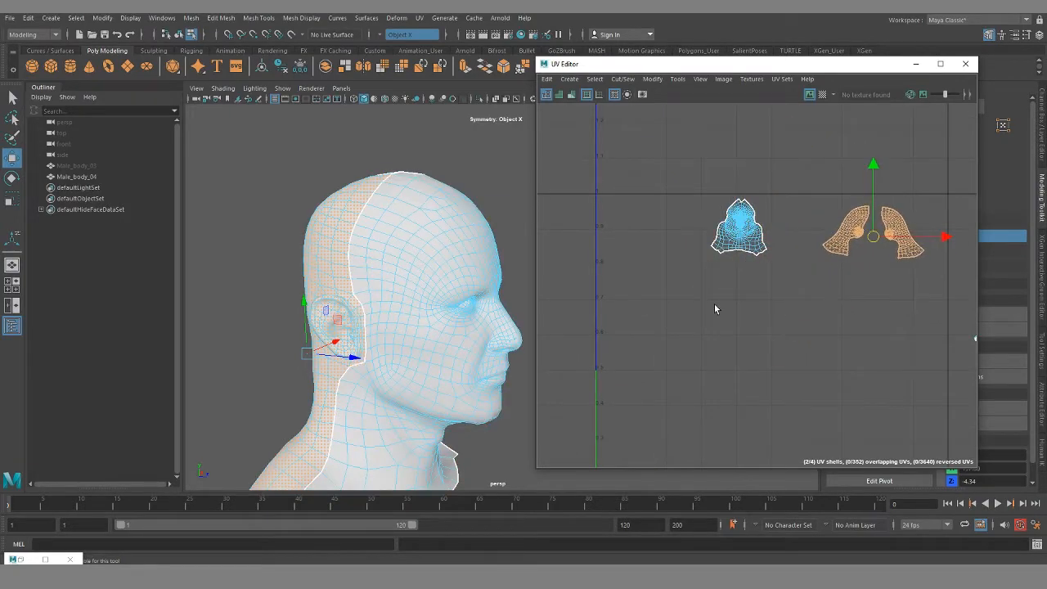
- Select the edge loop surrounding the ear on both sides of the head
scroll(356, 337, "up", 5)
middle_click_drag(351, 355, 512, 281, "alt")
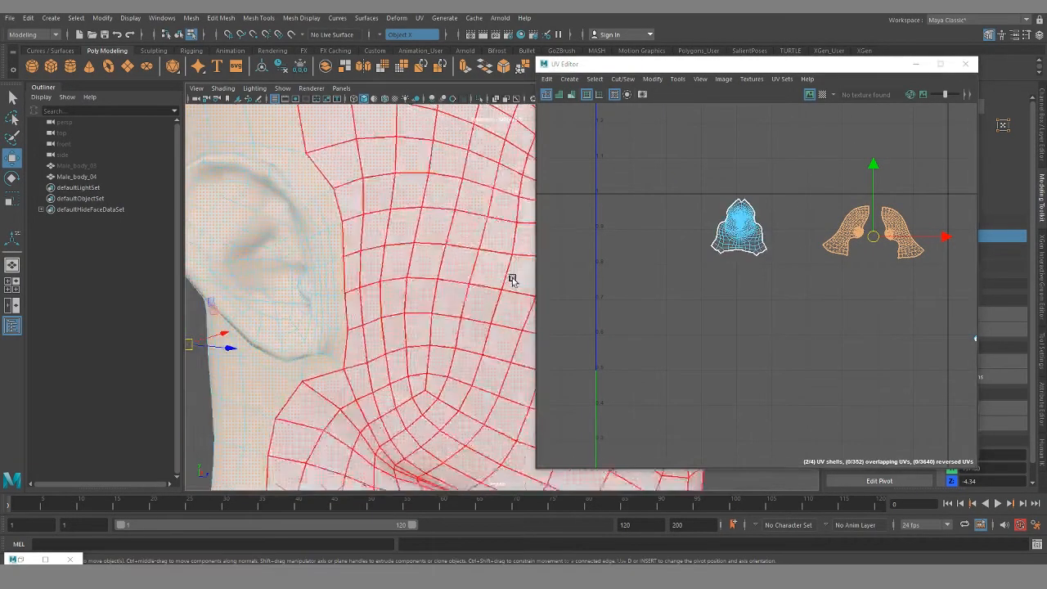
right_click_drag(513, 281, 388, 290, "alt")
left_click_drag(388, 289, 439, 289, "alt")
middle_click_drag(488, 299, 437, 310, "alt")
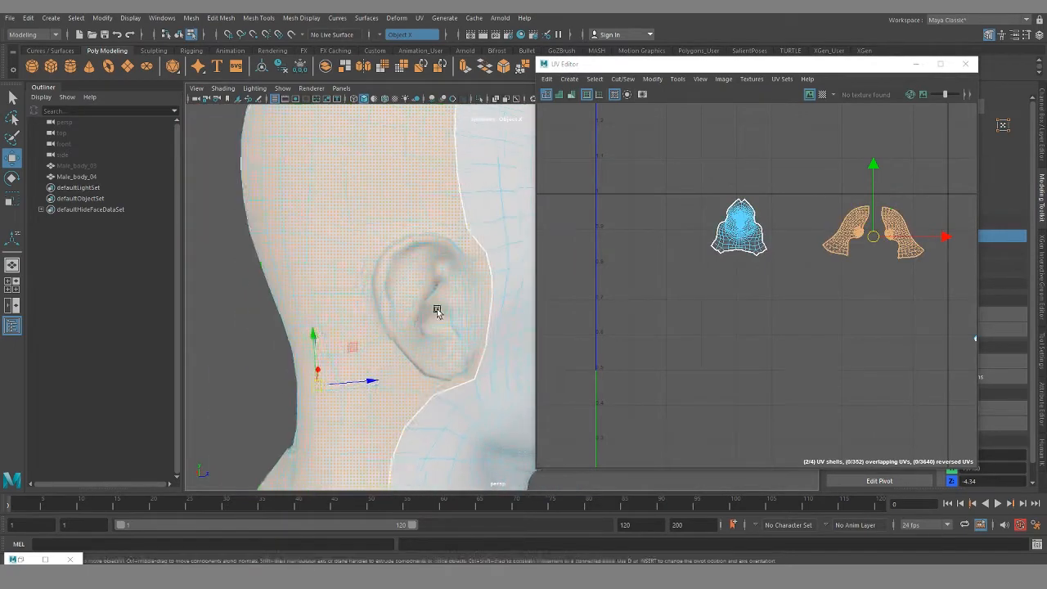
scroll(442, 309, "down", 2)
right_click_drag(437, 241, 433, 212)
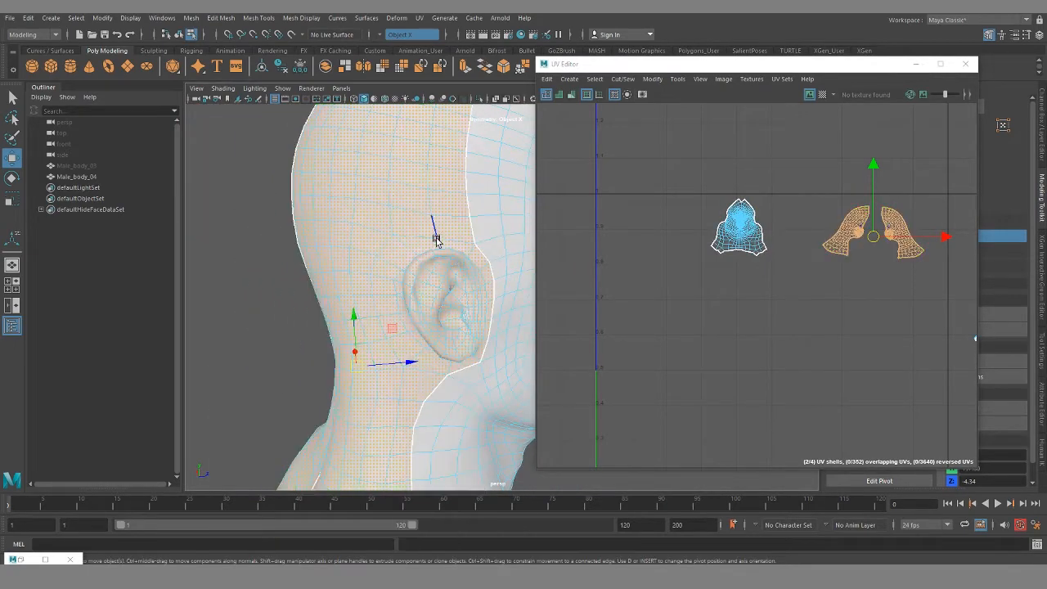
double_click(450, 241)
double_click(381, 246)
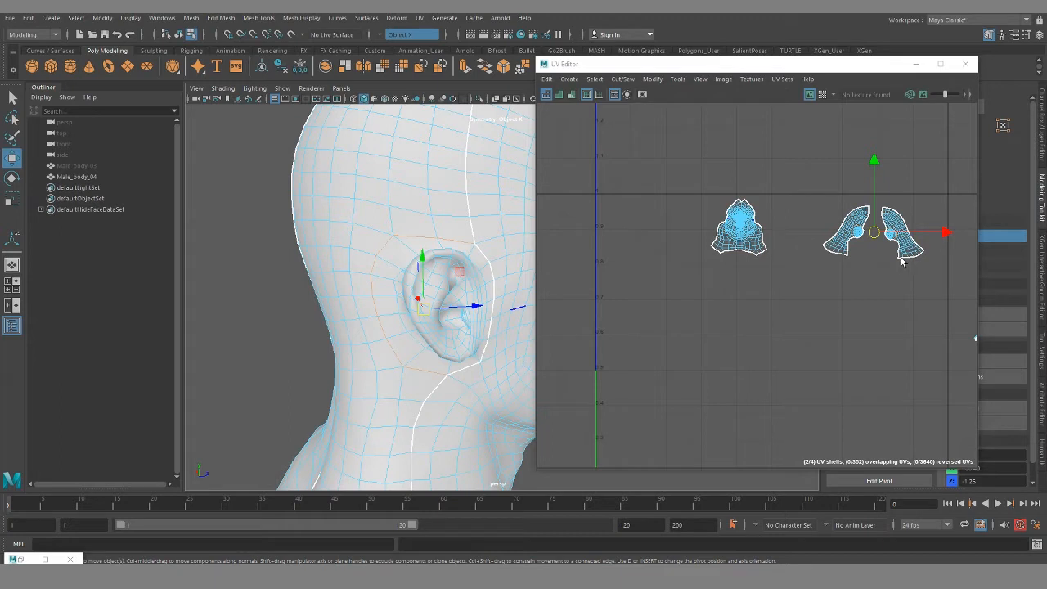
- Cut the UVs along the loop around both ears and unfold the separated ear and back-of-head shells
key("shift+x")
right_click_drag(856, 228, 830, 211)
left_click_drag(816, 188, 912, 266)
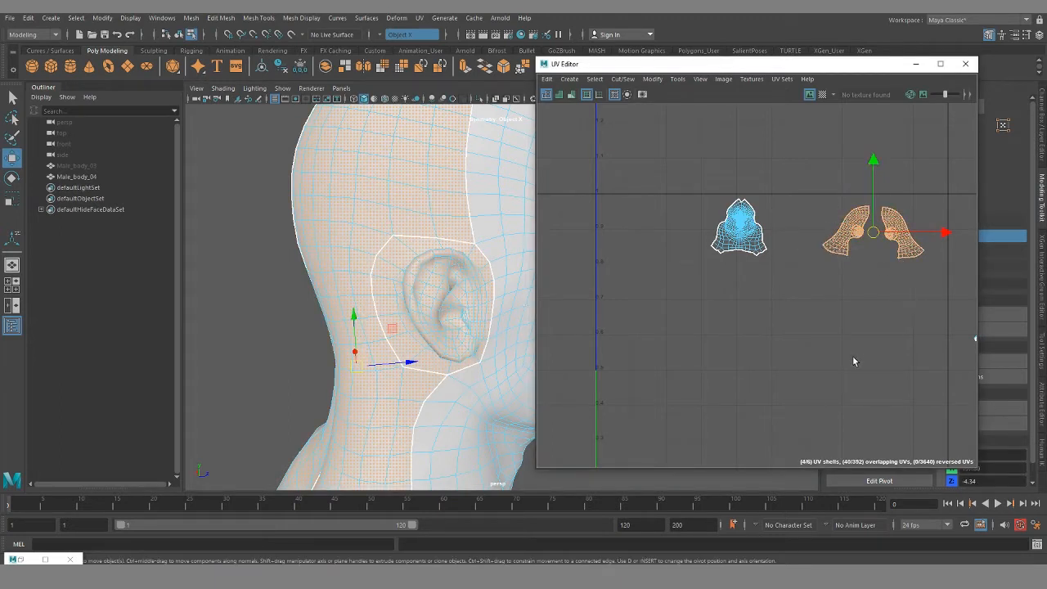
scroll(892, 237, "up", 3)
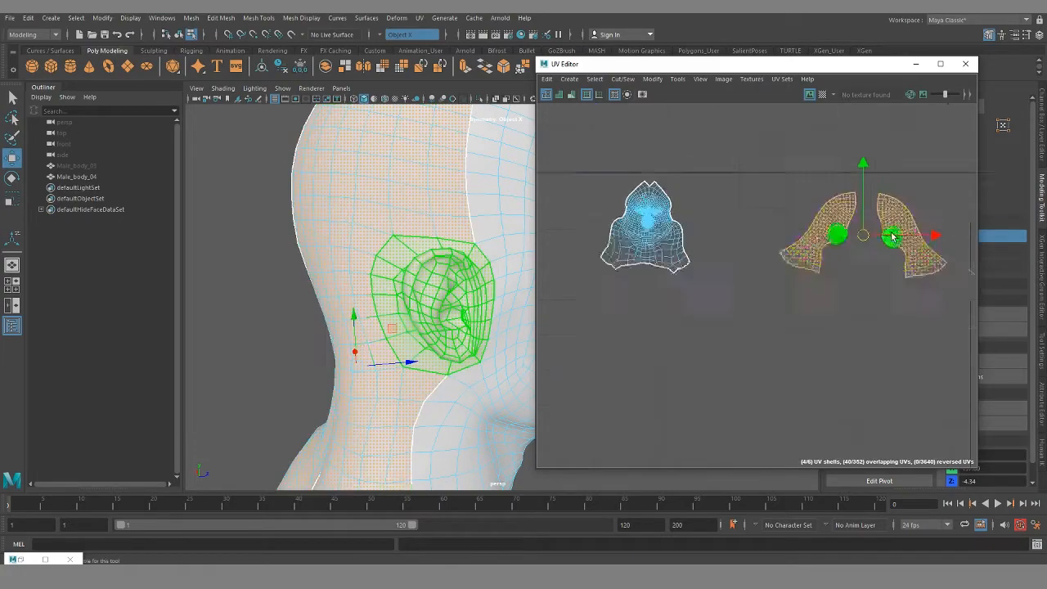
scroll(892, 236, "up", 5)
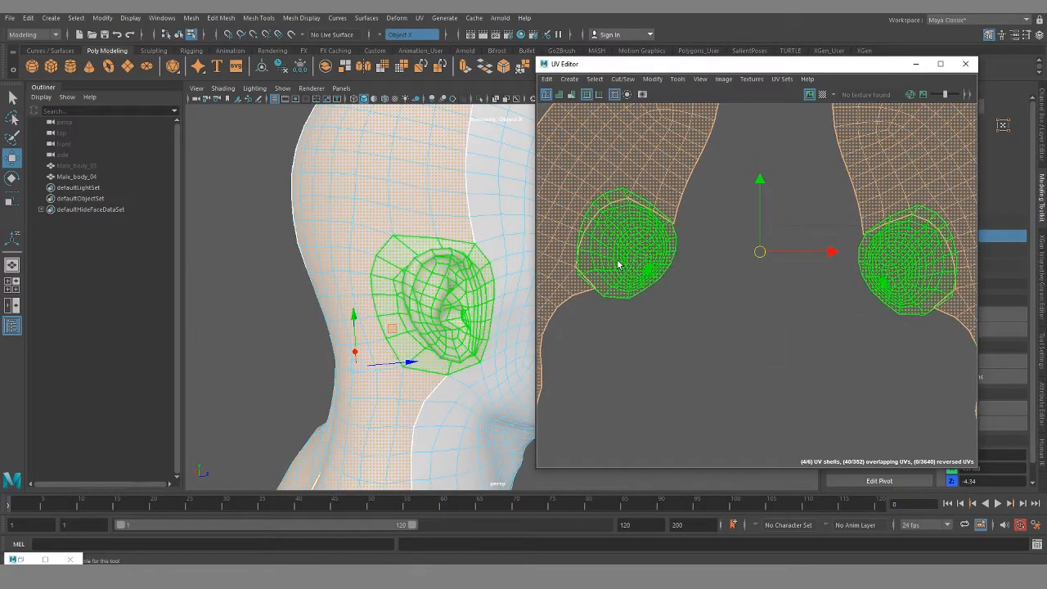
- Try moving the two ear shells below the back-of-head shells, and undo the move
left_click(618, 264)
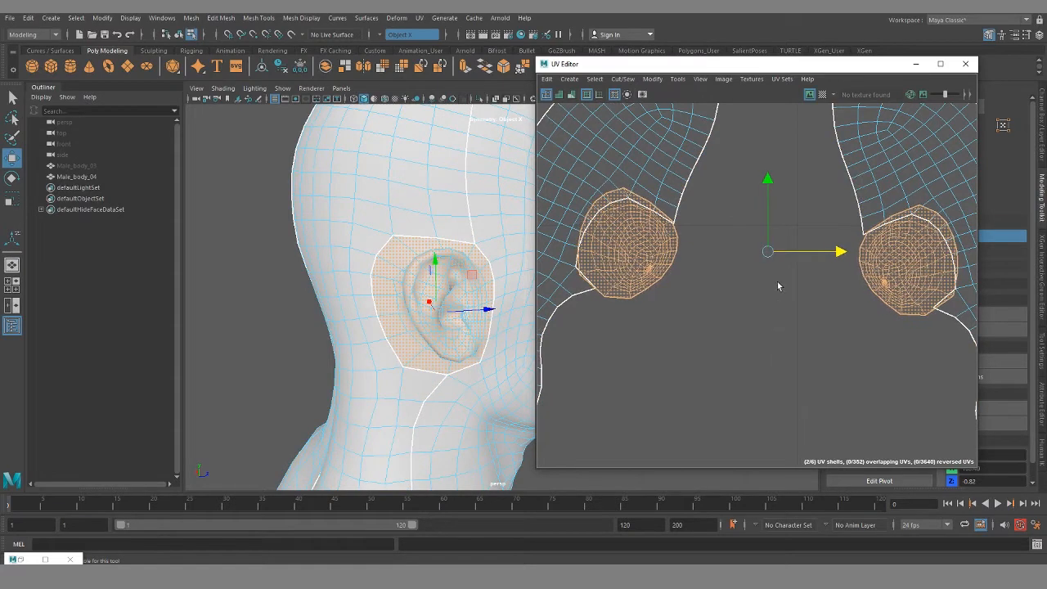
left_click_drag(770, 180, 768, 321)
middle_click_drag(778, 337, 832, 231, "alt")
scroll(723, 312, "down", 2)
middle_click_drag(720, 275, 743, 327, "alt")
key("ctrl+z")
key("ctrl+z")
key("ctrl+z")
key("ctrl+z")
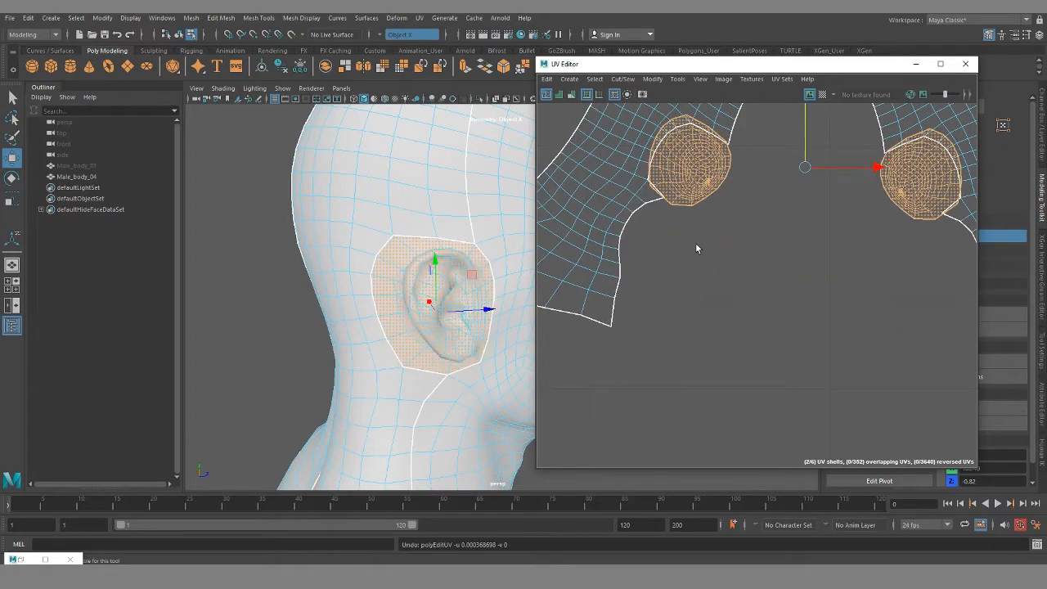
- Undo the UV cut around the ears so that they stay part of the back-of-head shells
scroll(755, 309, "down", 2)
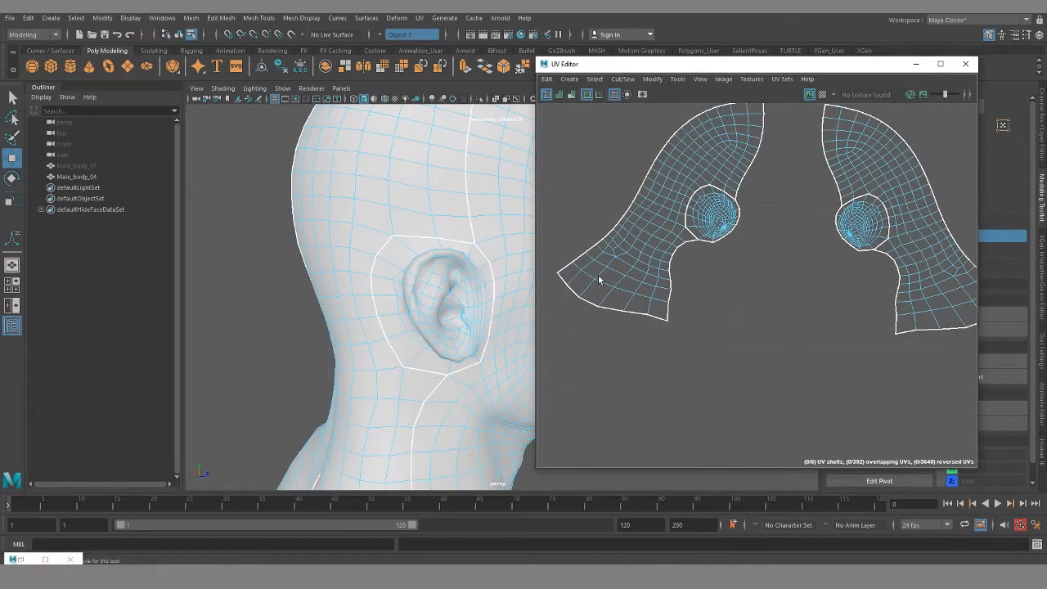
middle_click_drag(500, 318, 431, 346, "alt")
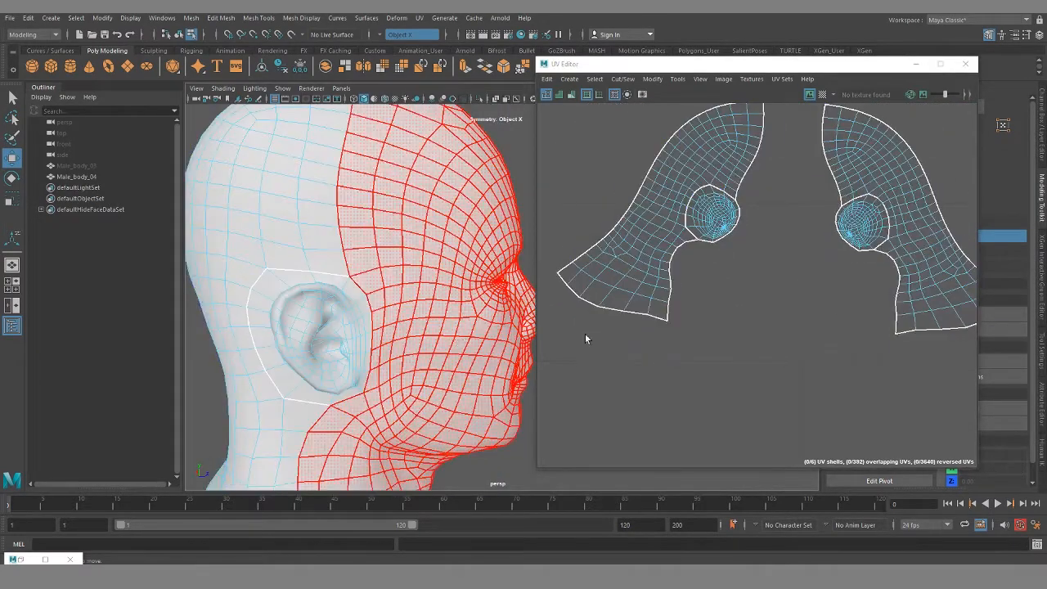
left_click(779, 306)
key("ctrl+z")
key("ctrl+z")
scroll(801, 318, "down", 2)
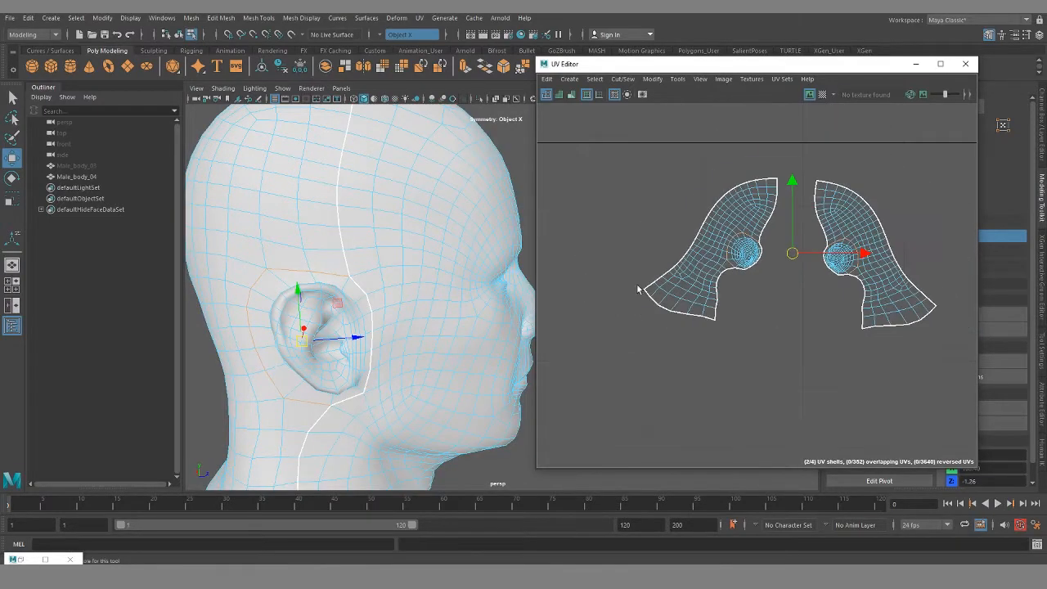
- Sew the centreline edge at the crown just in front of the new seam to close the face shell's notch
left_click_drag(384, 339, 295, 325, "alt")
scroll(449, 322, "down", 2)
left_click_drag(385, 317, 437, 319, "alt")
middle_click_drag(408, 339, 420, 306, "alt")
left_click_drag(400, 295, 435, 278, "alt")
right_click_drag(435, 274, 433, 244)
left_click(432, 284)
scroll(708, 332, "down", 3)
middle_click_drag(624, 297, 915, 294, "alt")
scroll(798, 215, "up", 5)
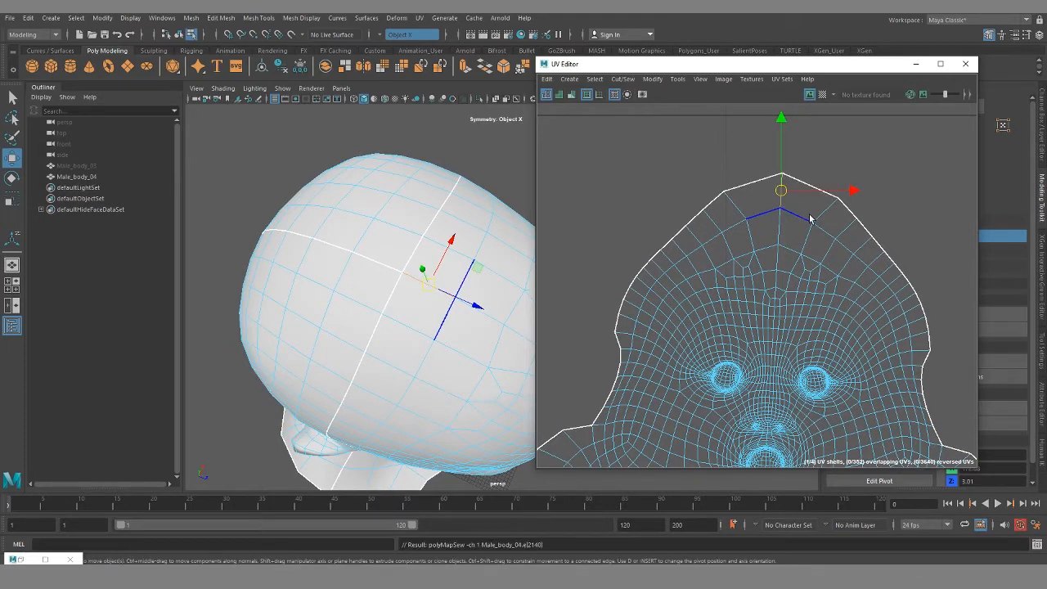
scroll(692, 250, "down", 5)
middle_click_drag(814, 317, 793, 318, "alt")
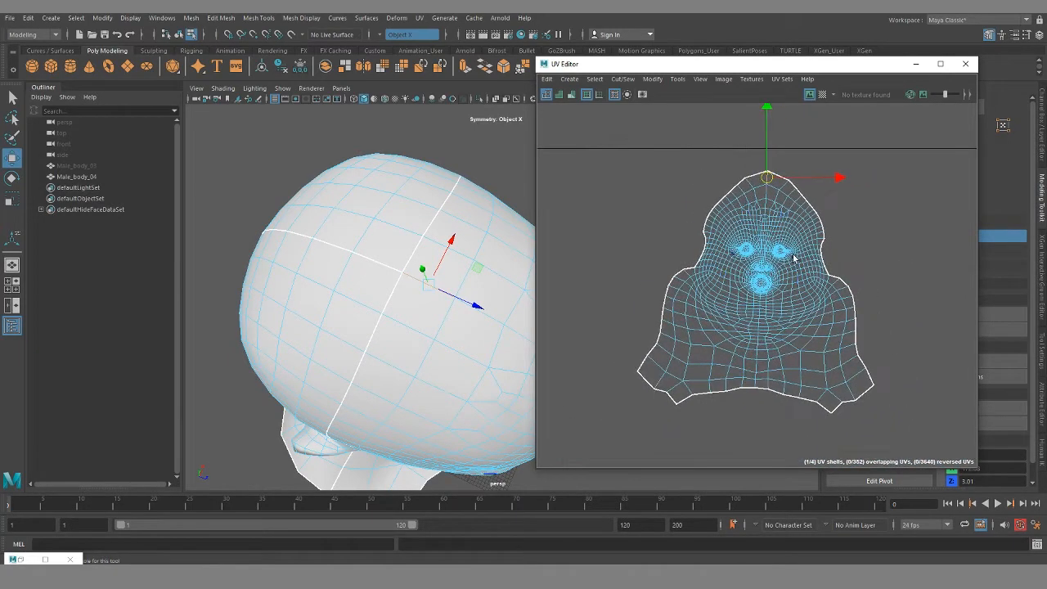
- Unfold the whole face shell again so that the closed crown relaxes into an even shape
right_click_drag(794, 255, 744, 239)
left_click(745, 264)
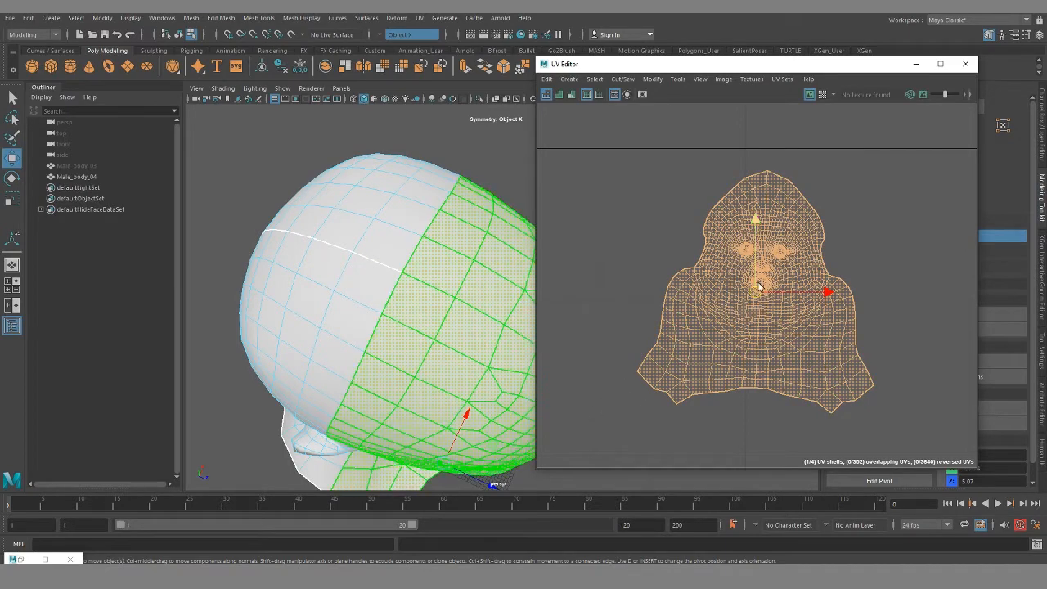
key("ctrl+u")
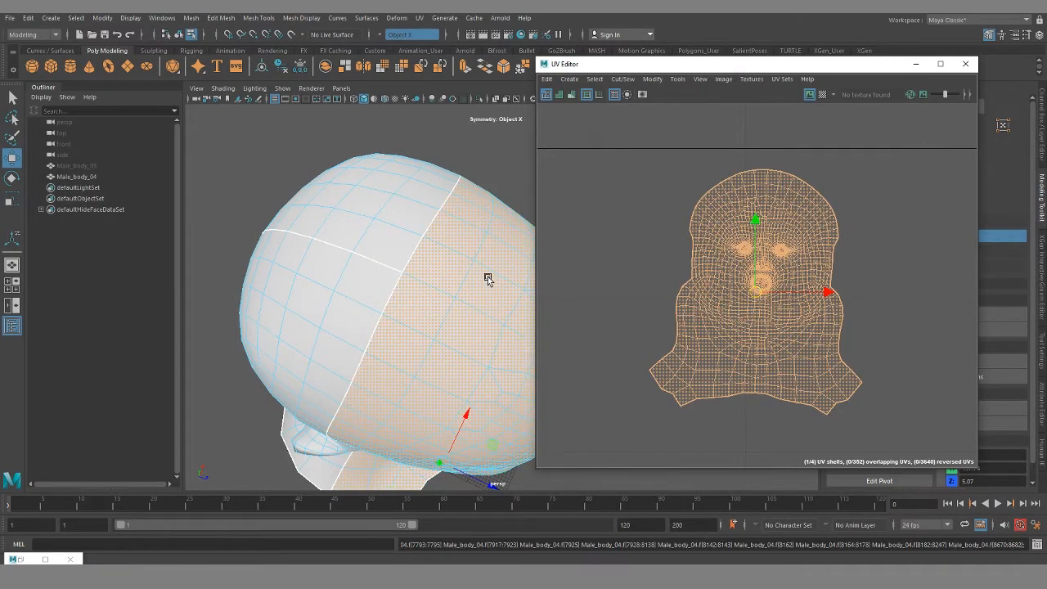
- Lay out the face shell and the two back-of-head shells together to fill the first UV tile
scroll(712, 307, "down", 6)
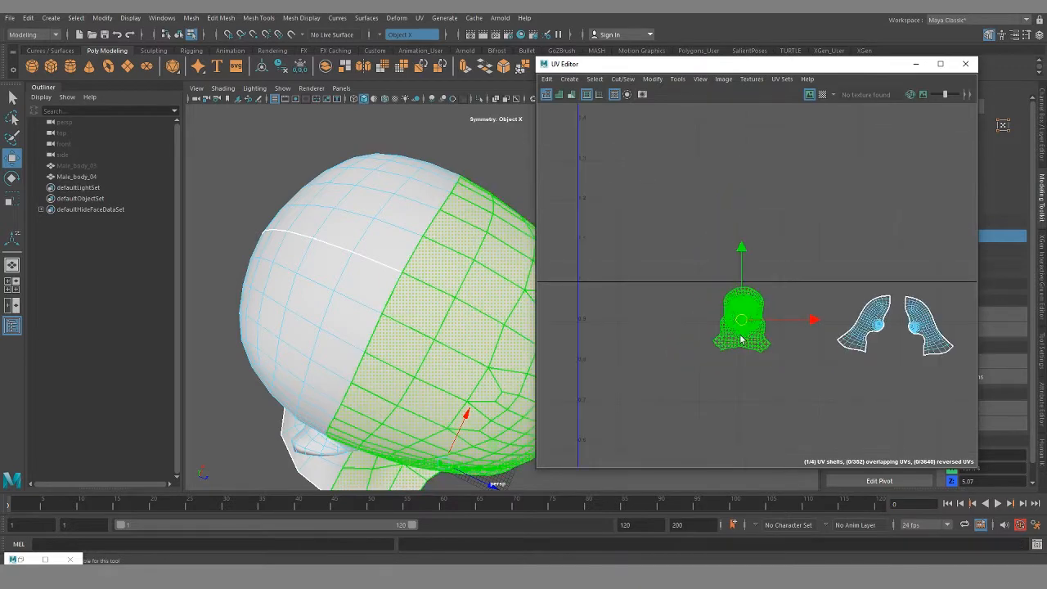
scroll(753, 323, "down", 3)
left_click_drag(621, 155, 807, 263)
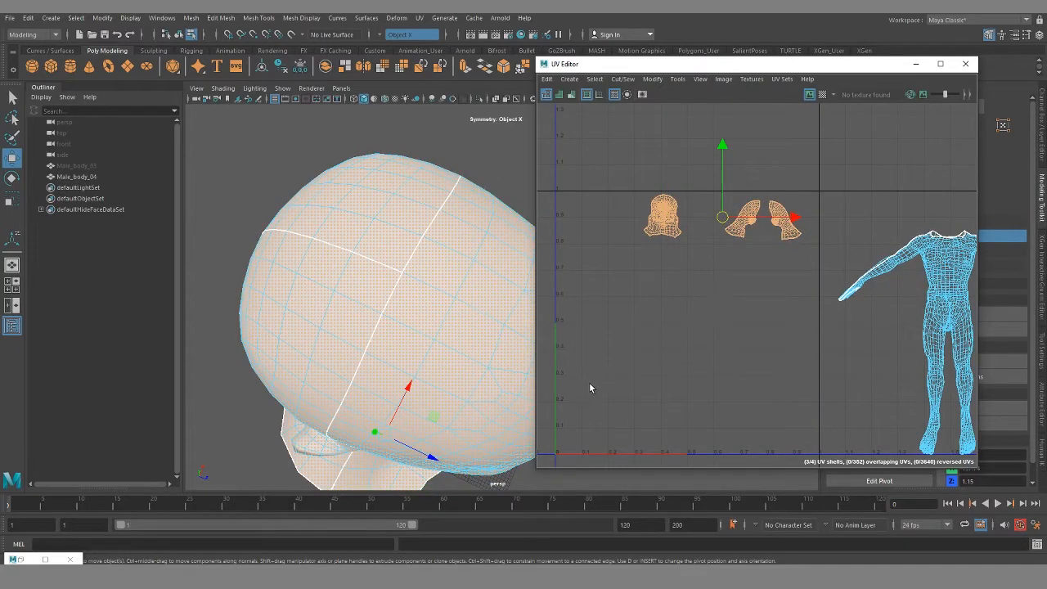
left_click(737, 217)
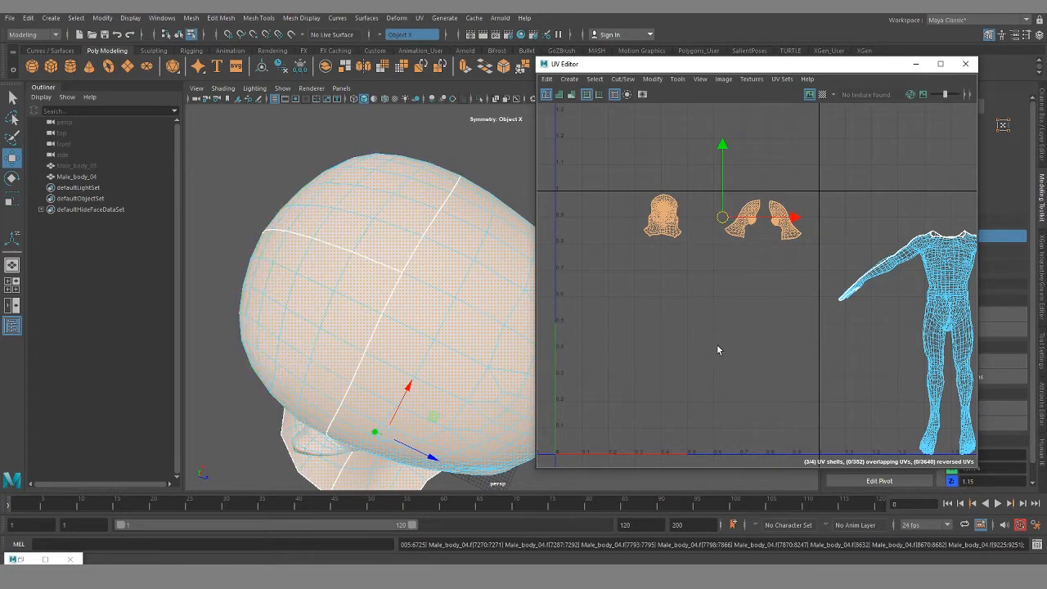
key("ctrl+l")
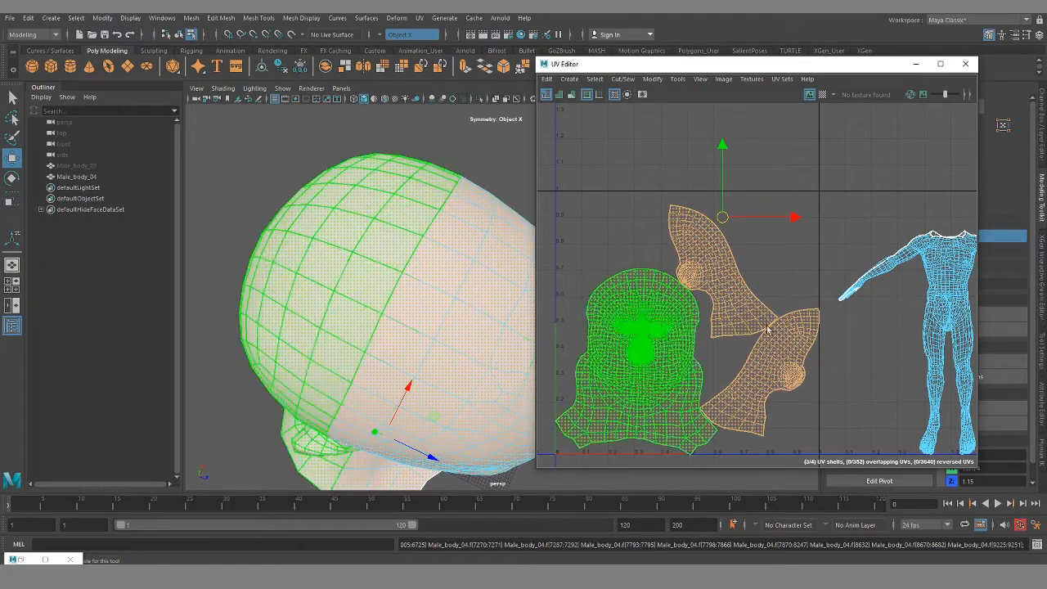
- Examine the face shell's UV layout against the model, checking the wire density around the eyes, nostrils and mouth
left_click_drag(438, 364, 444, 320, "alt")
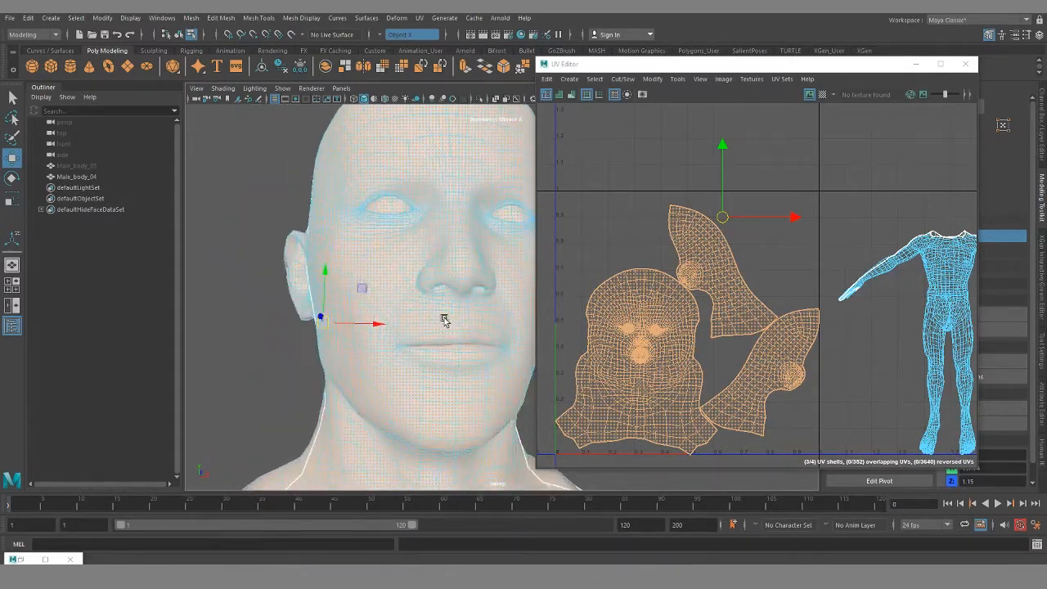
left_click(444, 316)
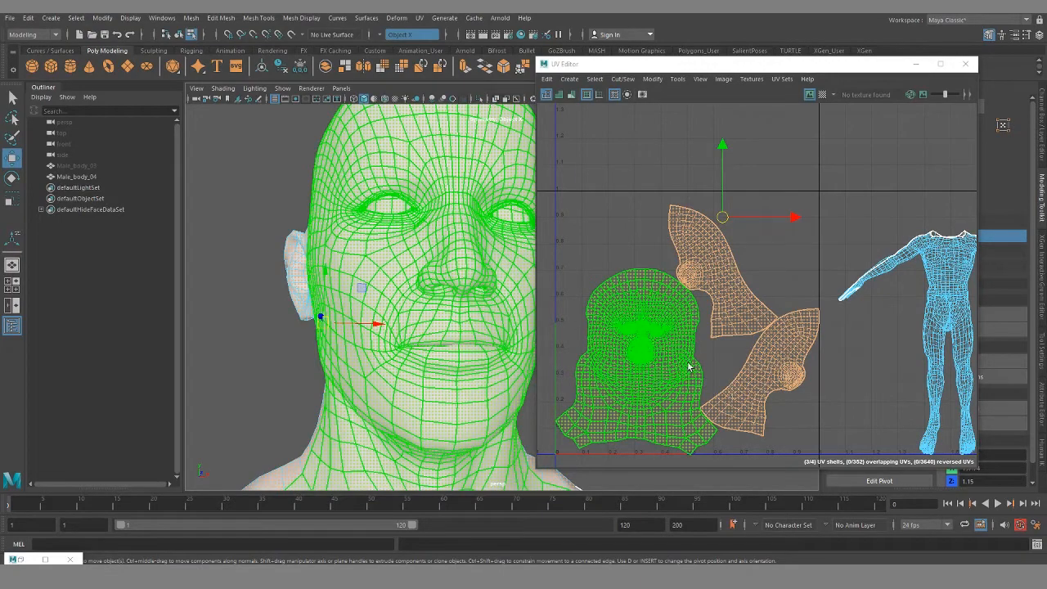
scroll(688, 368, "up", 4)
scroll(692, 372, "down", 3)
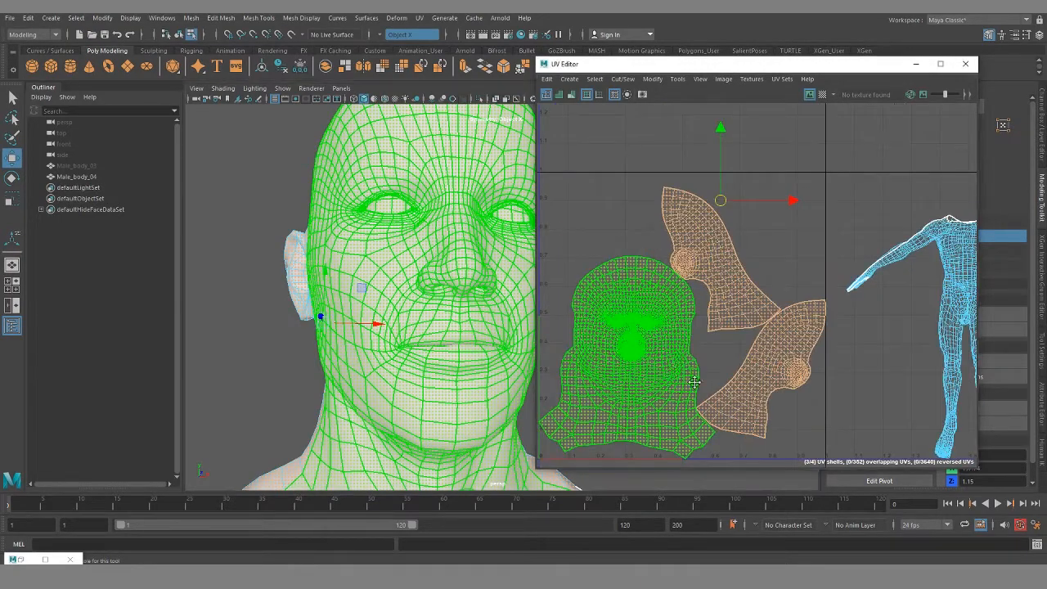
middle_click_drag(695, 382, 763, 374, "alt")
mouse_move(437, 239)
left_mouse_down("alt")
mouse_move(442, 257)
mouse_move(431, 253)
left_mouse_up("alt")
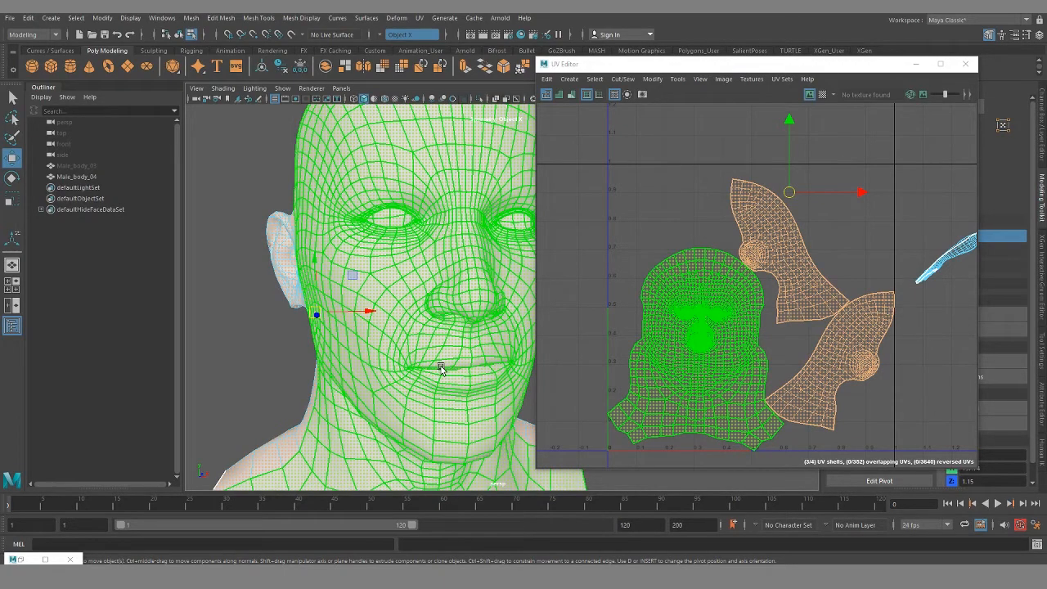
scroll(709, 363, "up", 3)
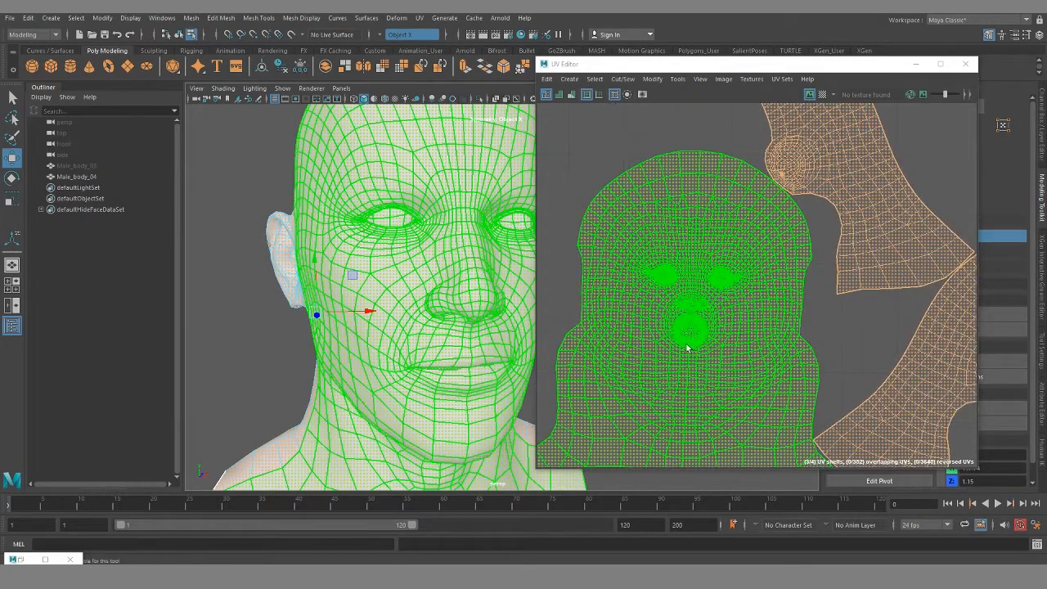
scroll(686, 349, "up", 4)
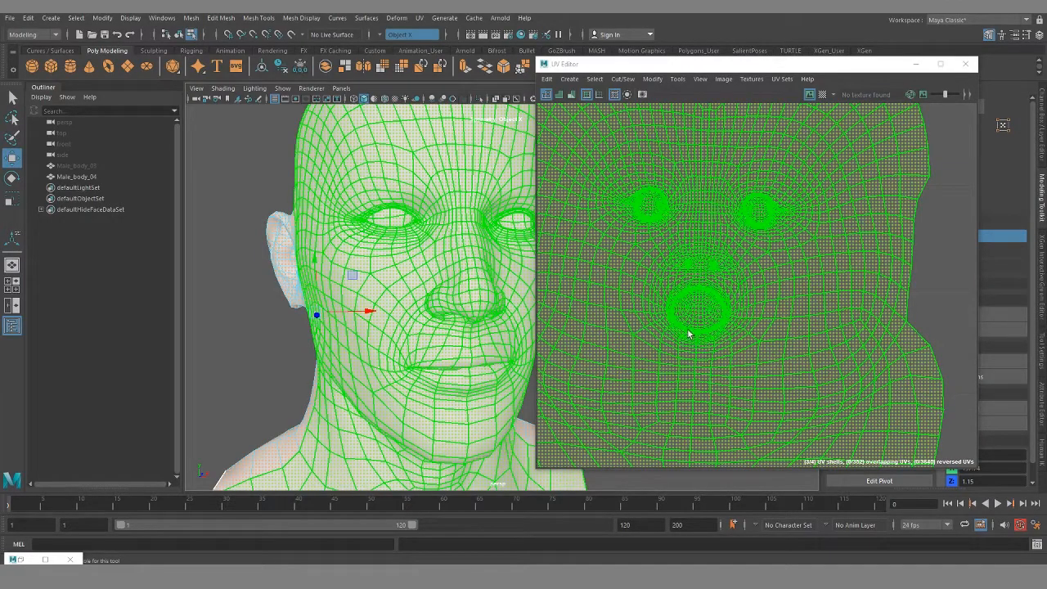
scroll(702, 335, "up", 5)
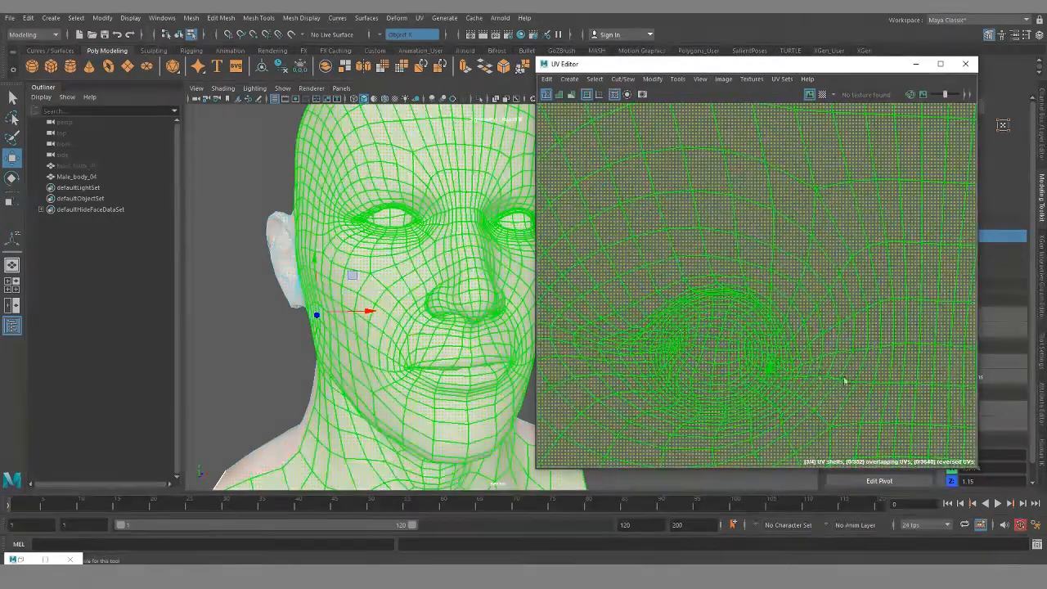
middle_click_drag(791, 363, 753, 250, "alt")
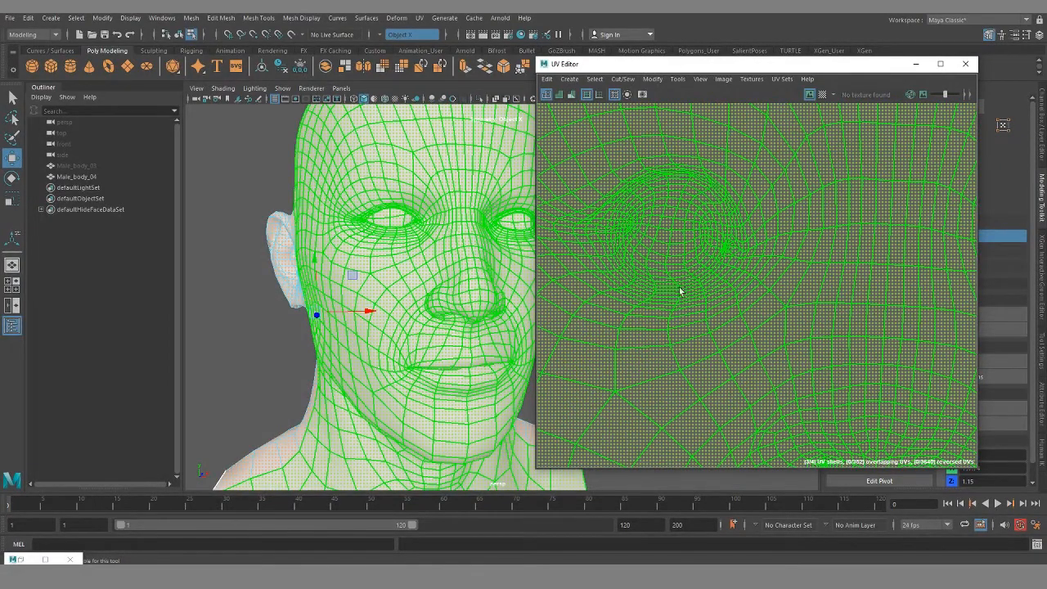
right_click_drag(762, 350, 605, 302, "alt")
middle_click_drag(792, 332, 721, 123, "alt")
right_click_drag(818, 322, 805, 374, "alt")
middle_click_drag(804, 374, 778, 231, "alt")
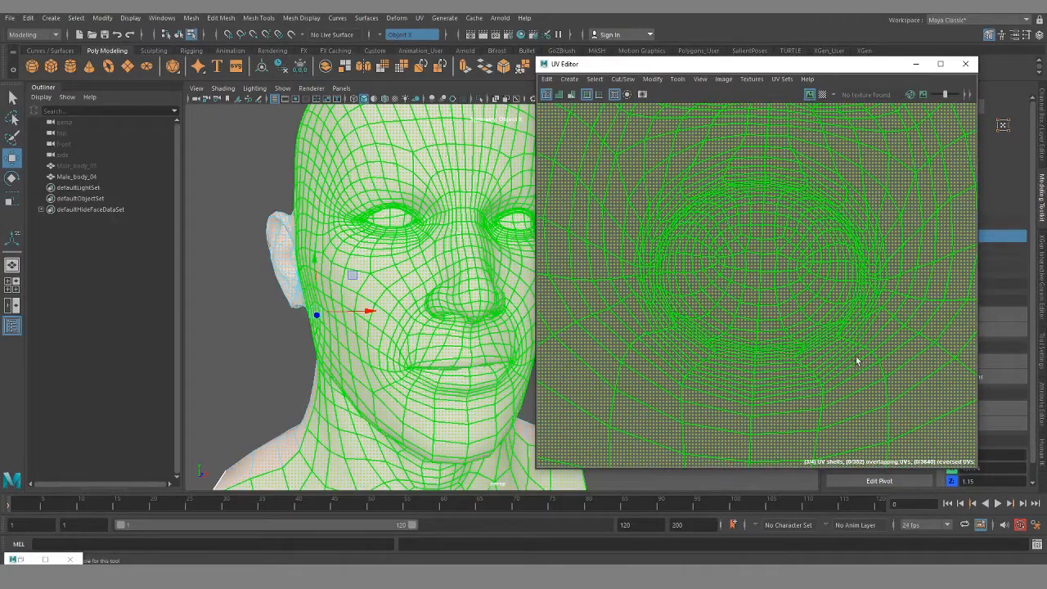
- Display the checker pattern on the model and examine the head for distortion around the mouth, nose and eyes
left_click(822, 94)
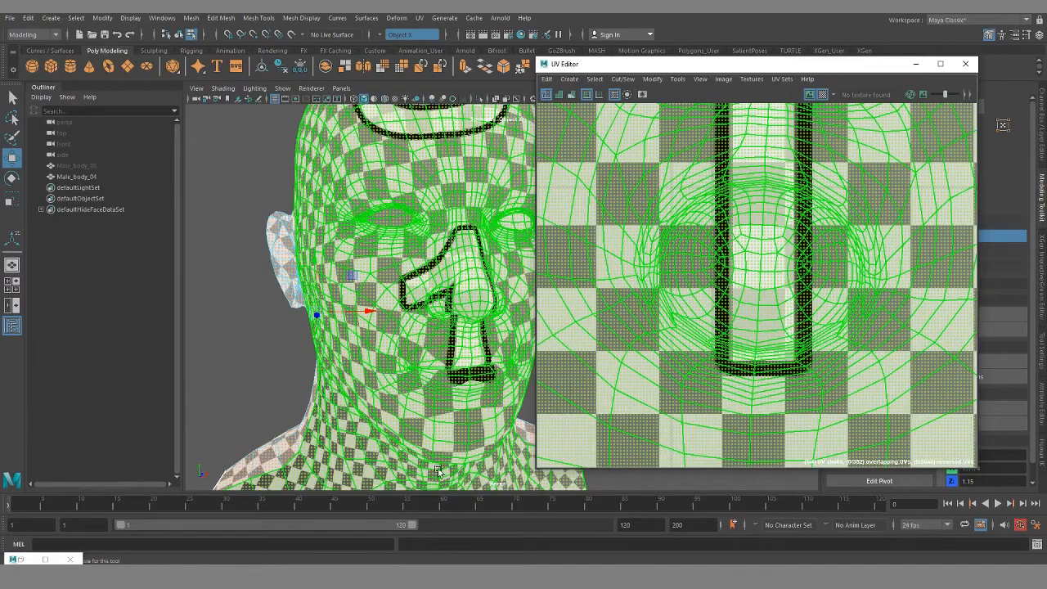
left_click_drag(428, 418, 411, 417, "alt")
scroll(728, 317, "down", 5)
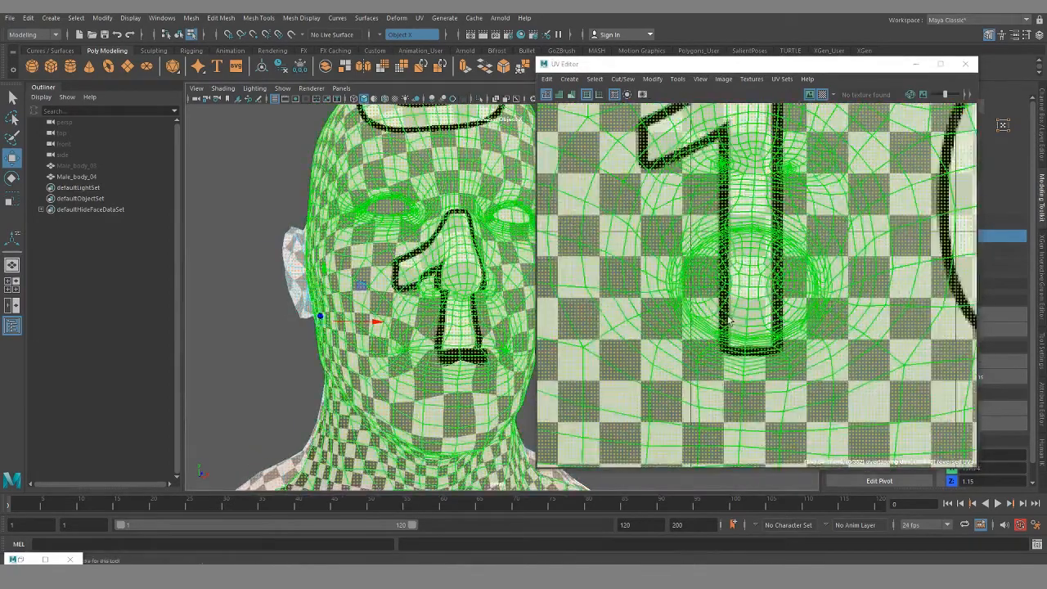
scroll(759, 330, "up", 2)
middle_click_drag(412, 384, 392, 346, "alt")
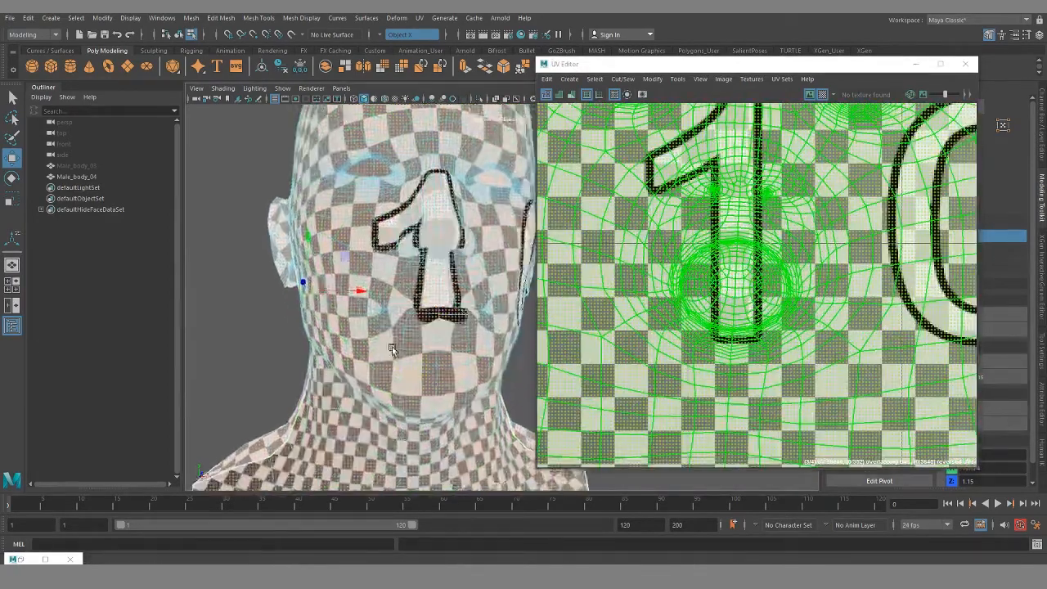
right_click_drag(392, 346, 474, 401, "alt")
right_click_drag(414, 364, 449, 395, "alt")
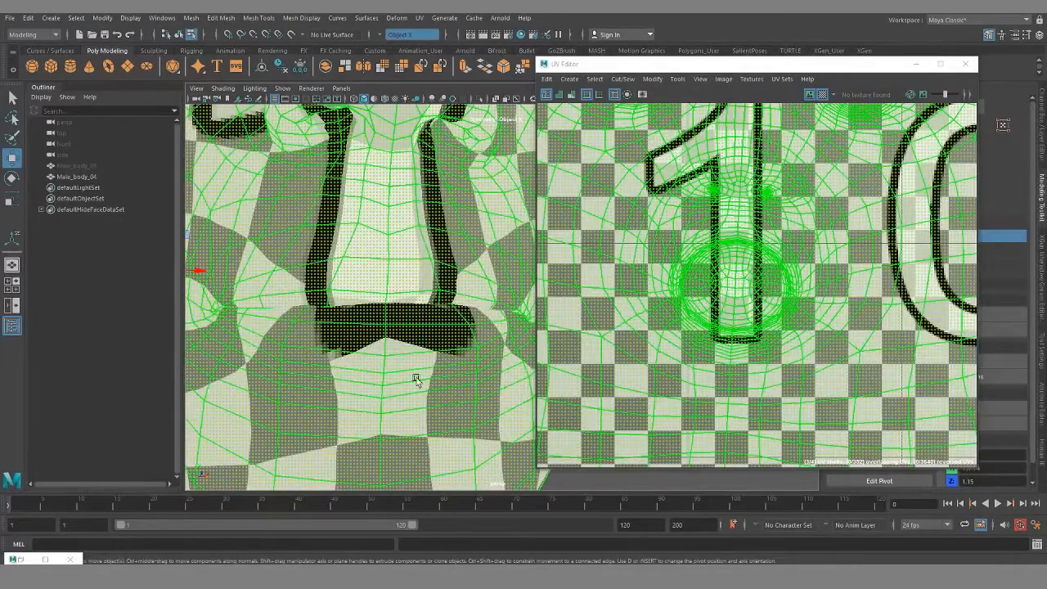
right_click_drag(386, 379, 311, 368, "alt")
left_click_drag(310, 368, 368, 355, "alt")
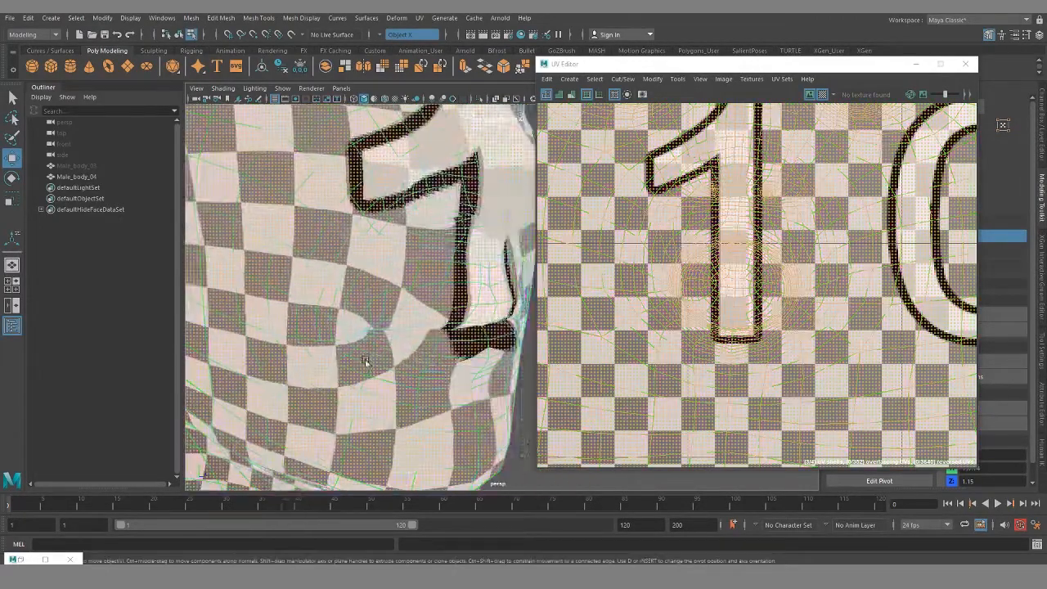
right_click_drag(377, 340, 433, 402, "alt")
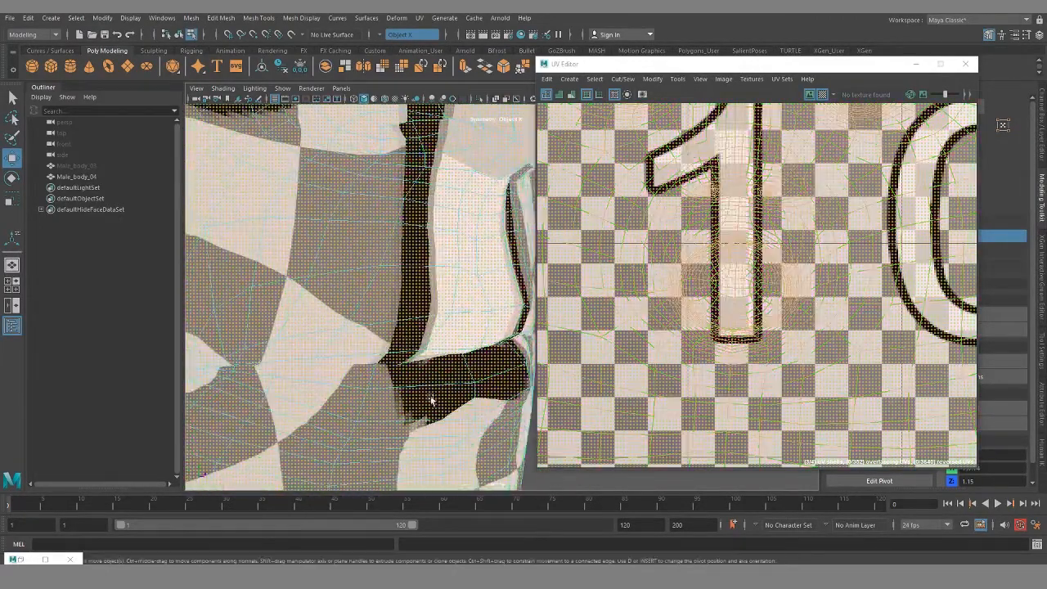
left_click_drag(412, 381, 381, 344, "alt")
middle_click_drag(383, 314, 413, 434, "alt")
middle_click_drag(318, 205, 404, 294, "alt")
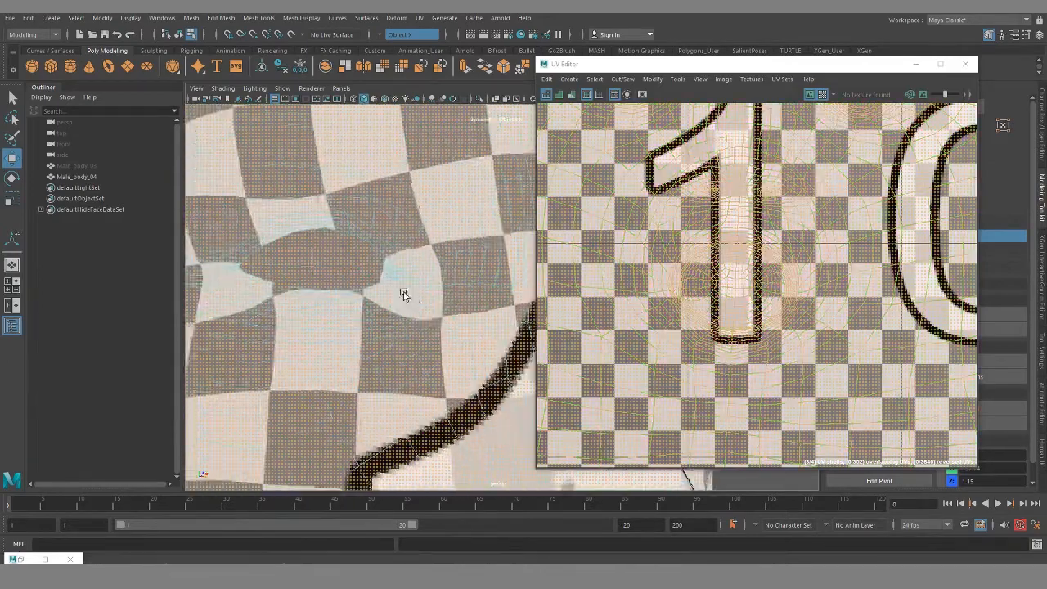
right_click_drag(332, 286, 367, 302, "alt")
middle_click_drag(367, 302, 428, 322, "alt")
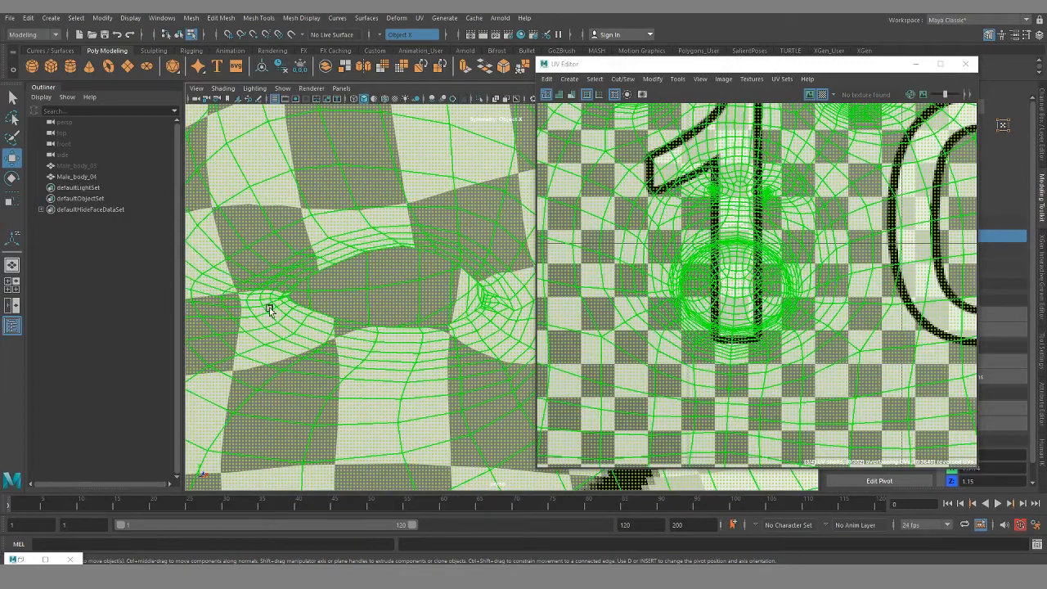
right_click_drag(443, 368, 404, 339, "alt")
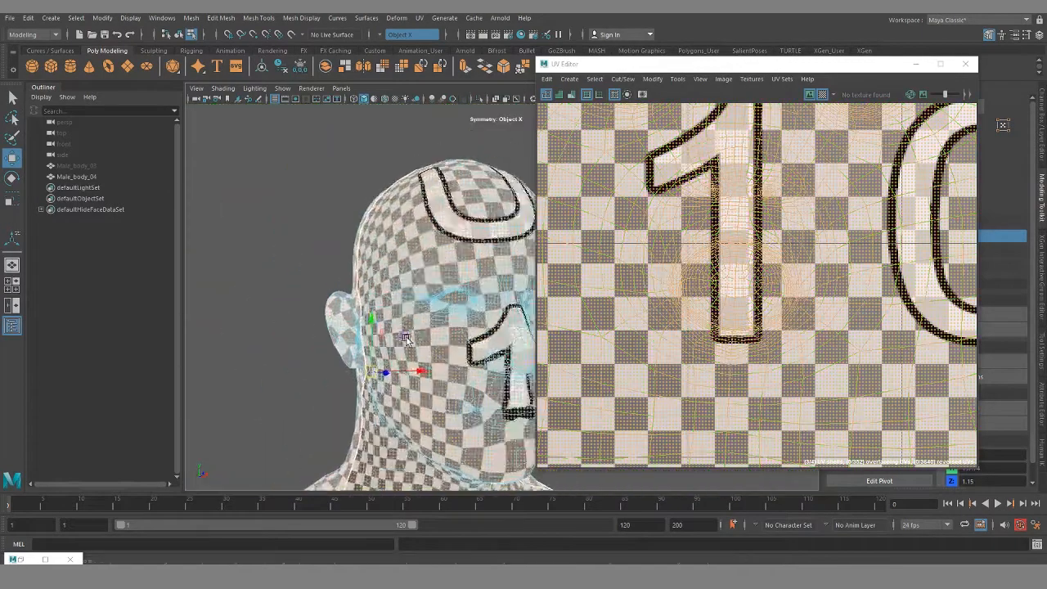
middle_click_drag(404, 338, 364, 326, "alt")
- Leave shell selection, clear the selected head shells and turn off the checker pattern
right_click_drag(764, 250, 725, 235)
right_click_drag(745, 332, 766, 229, "alt")
middle_click_drag(440, 353, 424, 385, "alt")
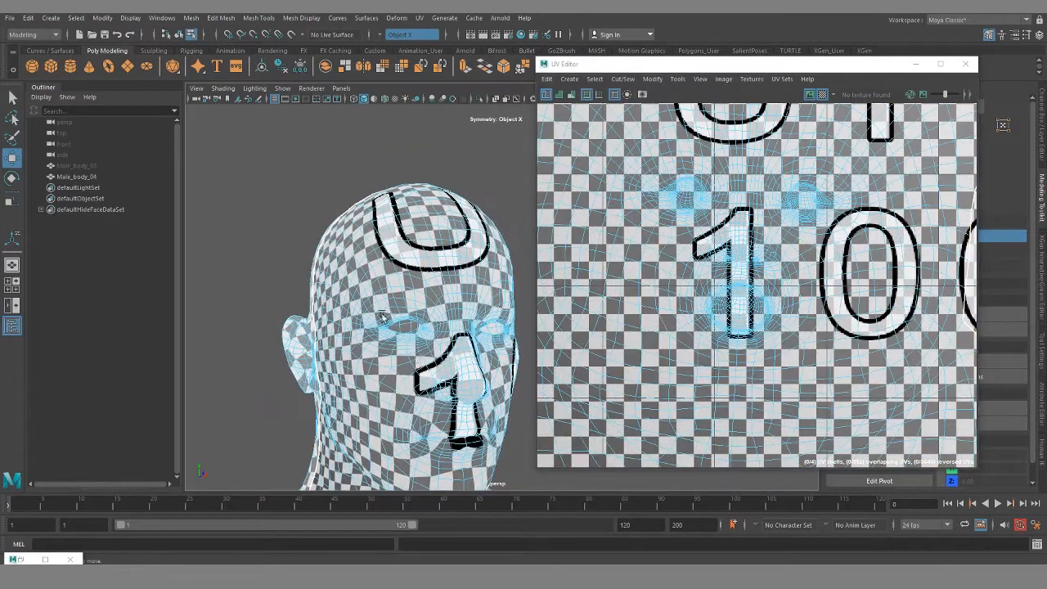
scroll(424, 385, "up", 3)
left_click(822, 94)
- Cut the UVs along an edge loop inside both eye sockets, a little behind the eyelid openings
left_click_drag(372, 330, 437, 335, "alt")
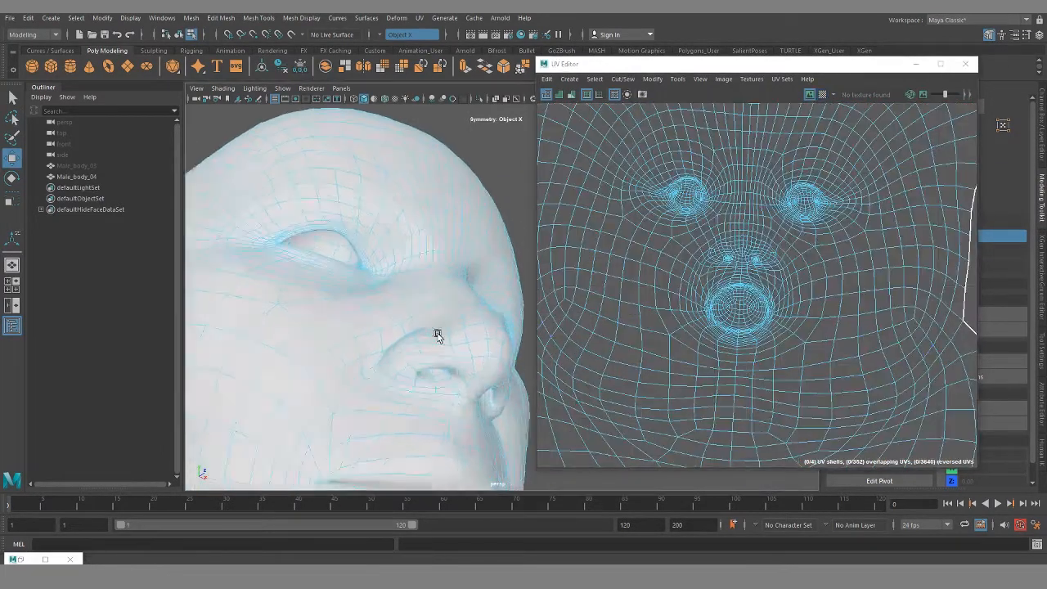
right_click_drag(437, 334, 484, 339, "alt")
left_click_drag(372, 252, 428, 283, "alt")
scroll(432, 311, "down", 3)
middle_click_drag(433, 286, 405, 300, "alt")
left_click_drag(405, 300, 360, 253, "alt")
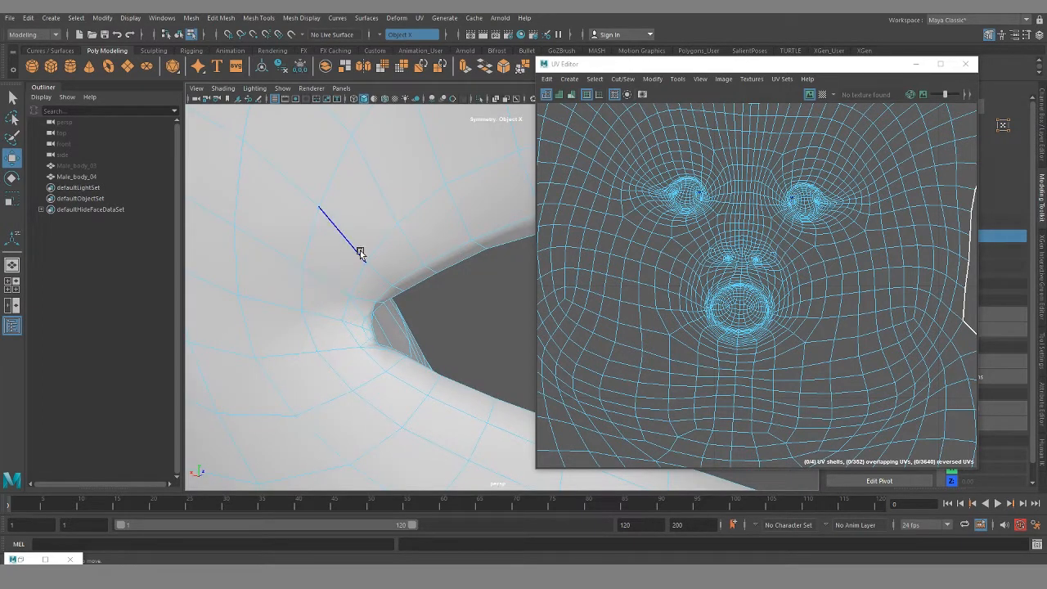
left_click_drag(353, 326, 390, 239, "alt")
double_click(390, 235)
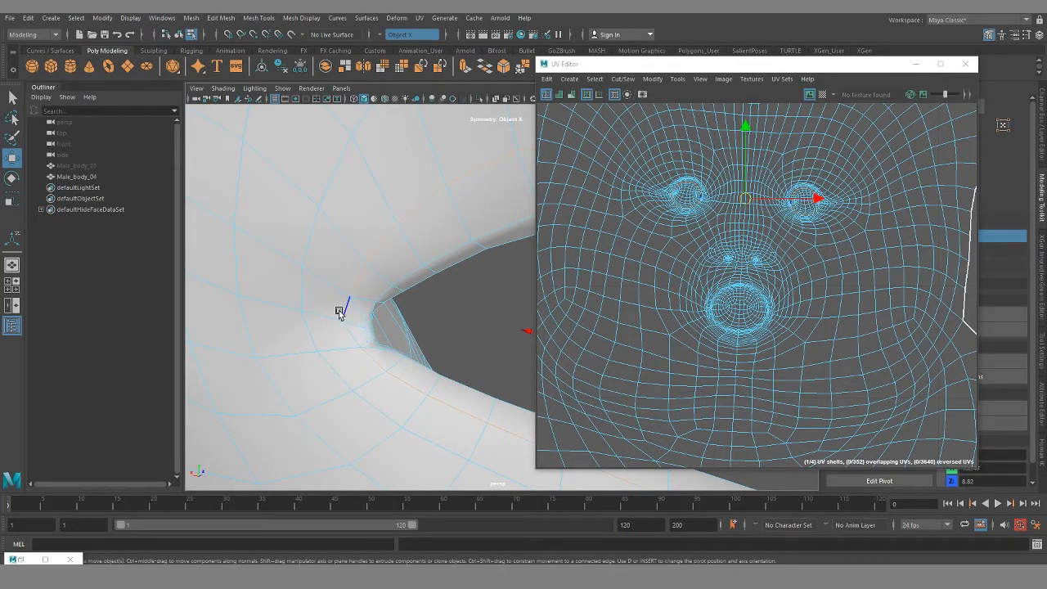
double_click(336, 182)
key("ctrl+x")
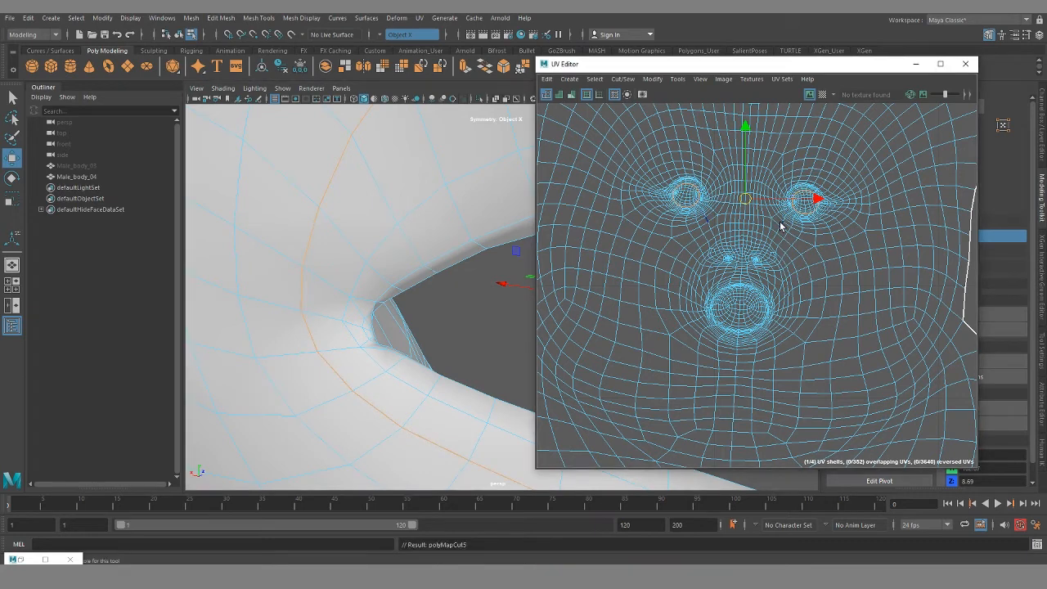
- Cut the UVs along an edge loop inside the mouth, a little behind the lips
left_click_drag(468, 427, 332, 362, "alt")
middle_click_drag(360, 322, 407, 246, "alt")
right_click_drag(367, 303, 454, 284, "alt")
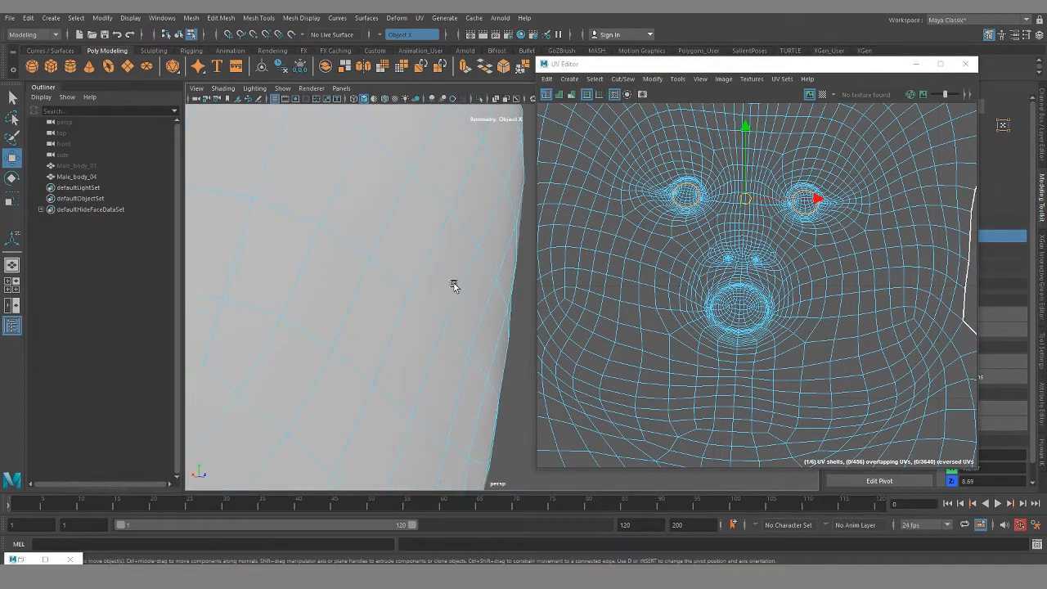
right_click_drag(393, 304, 316, 332, "alt")
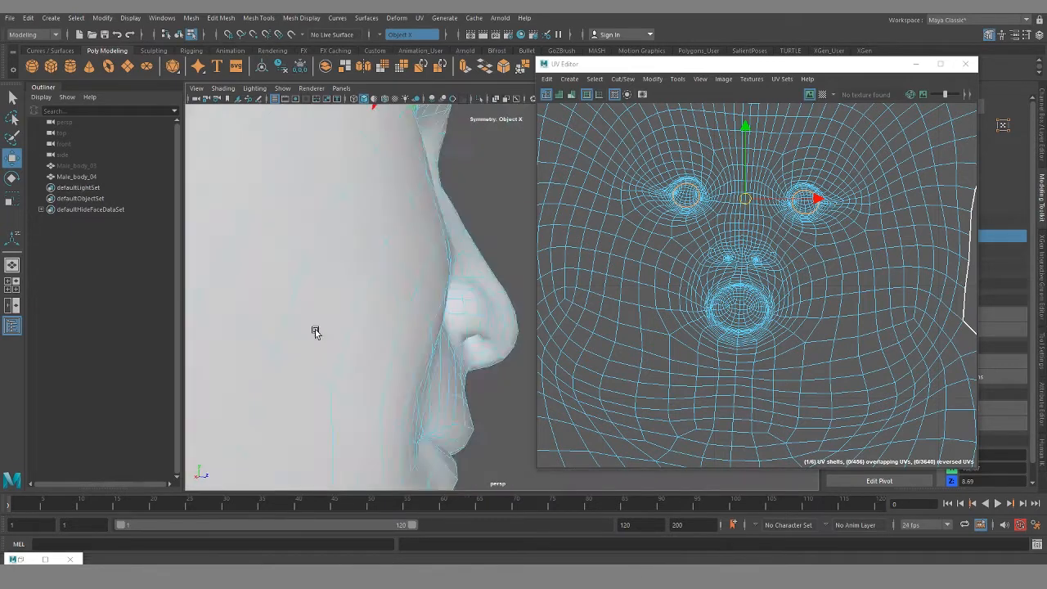
left_click_drag(316, 332, 495, 367, "alt")
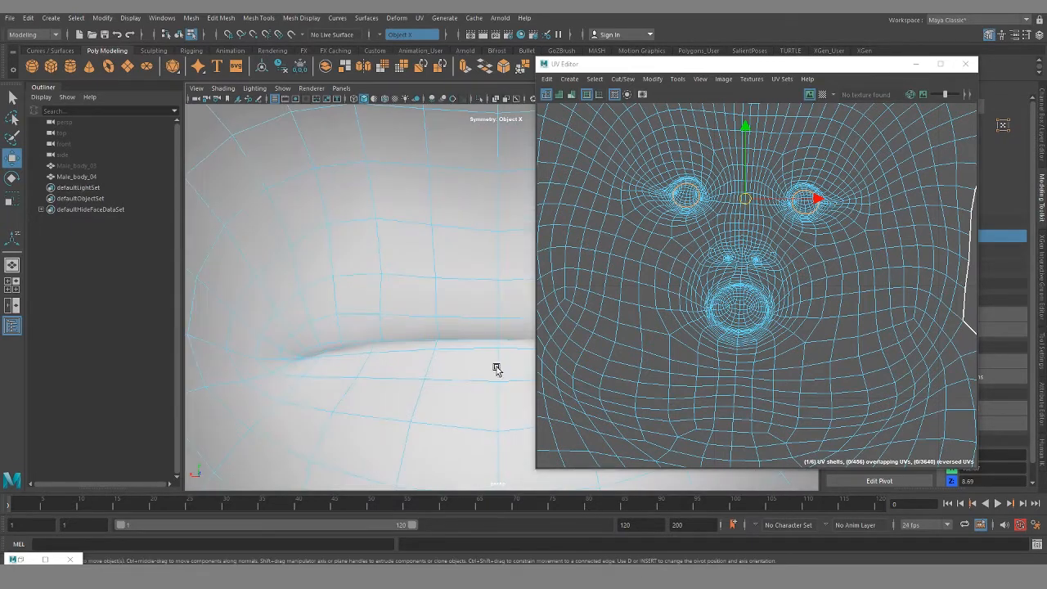
middle_click_drag(417, 366, 433, 339, "alt")
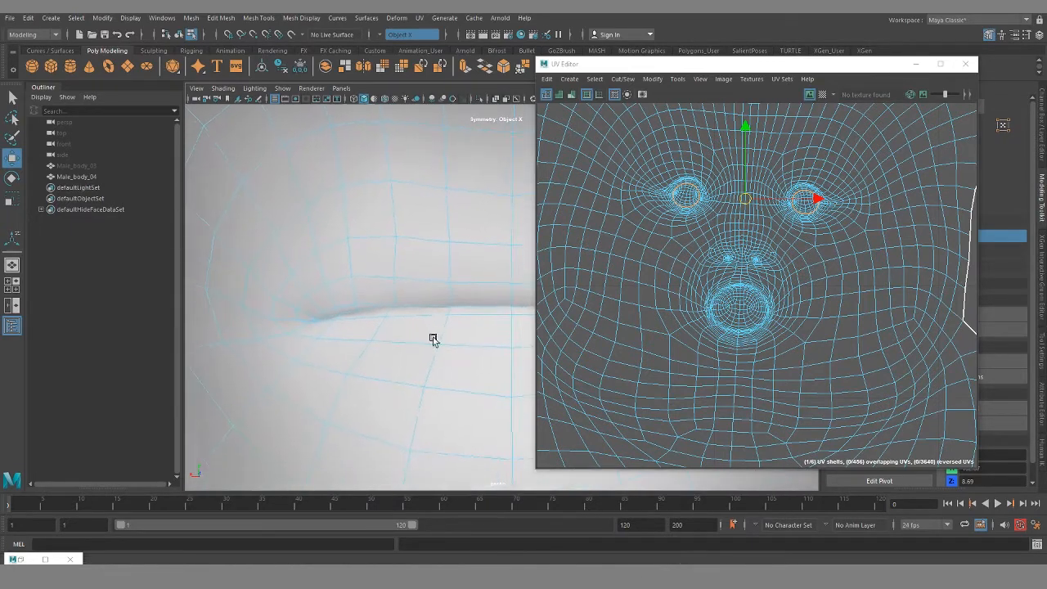
double_click(358, 233)
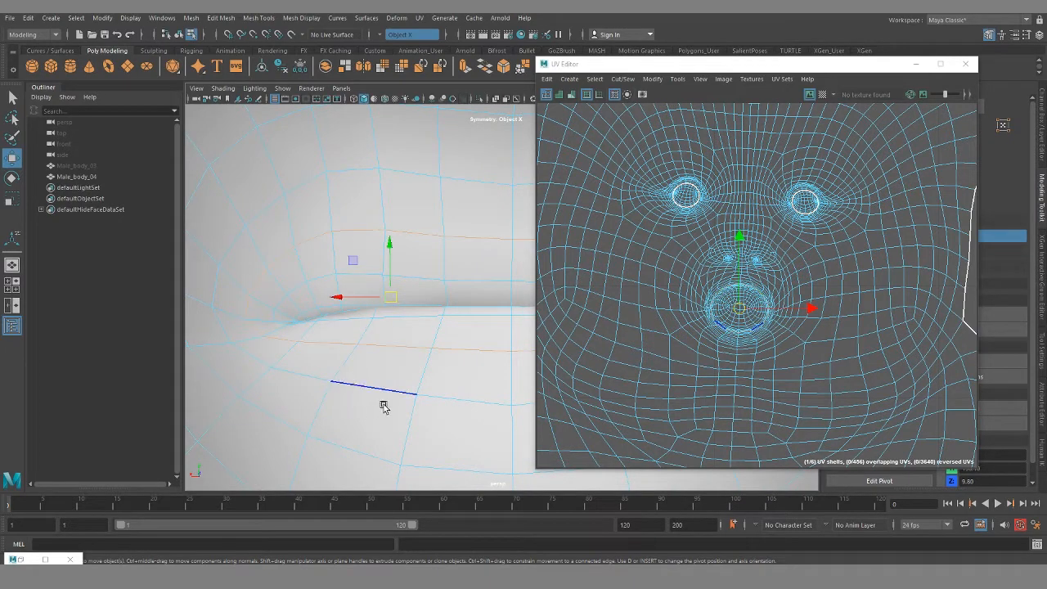
left_click_drag(383, 406, 456, 398, "alt")
middle_click_drag(476, 391, 431, 359, "alt")
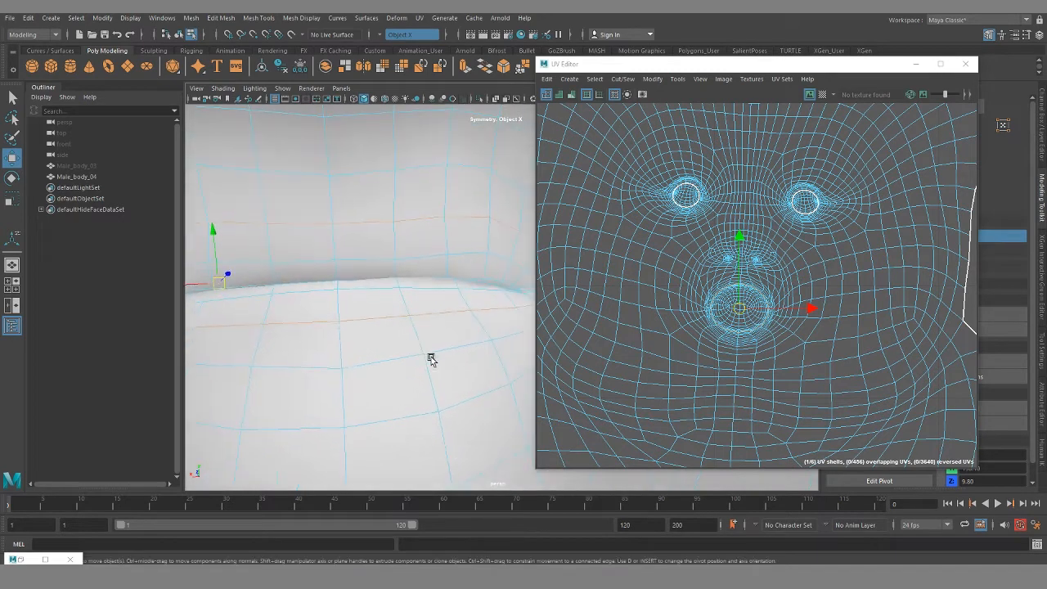
double_click(400, 358)
right_click_drag(439, 378, 376, 372, "alt")
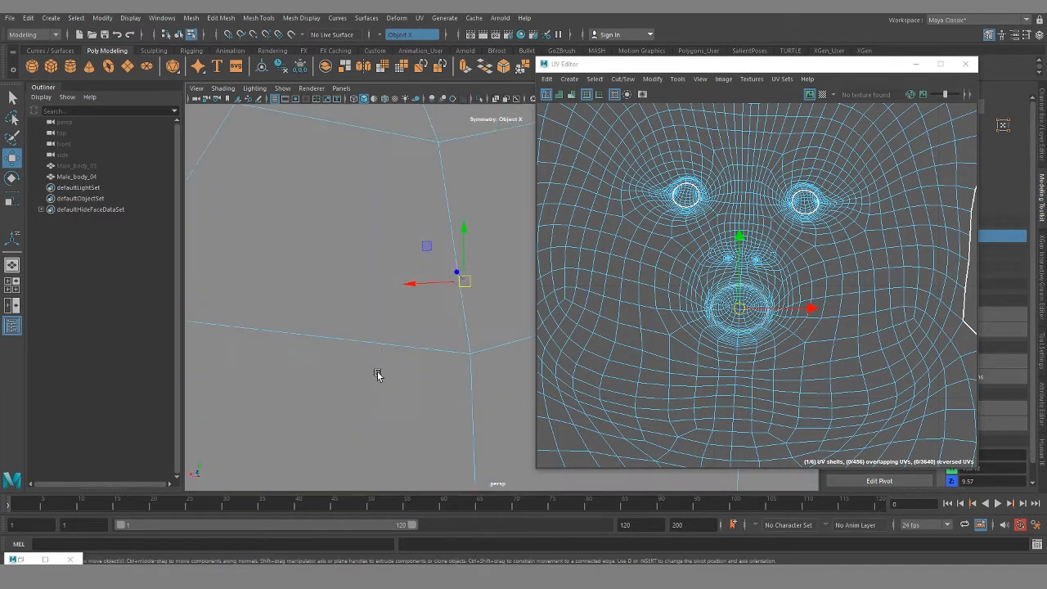
left_click_drag(378, 375, 507, 381, "alt")
left_click_drag(342, 353, 451, 338, "alt")
middle_click_drag(451, 339, 355, 381, "alt")
left_click_drag(355, 381, 425, 368, "alt")
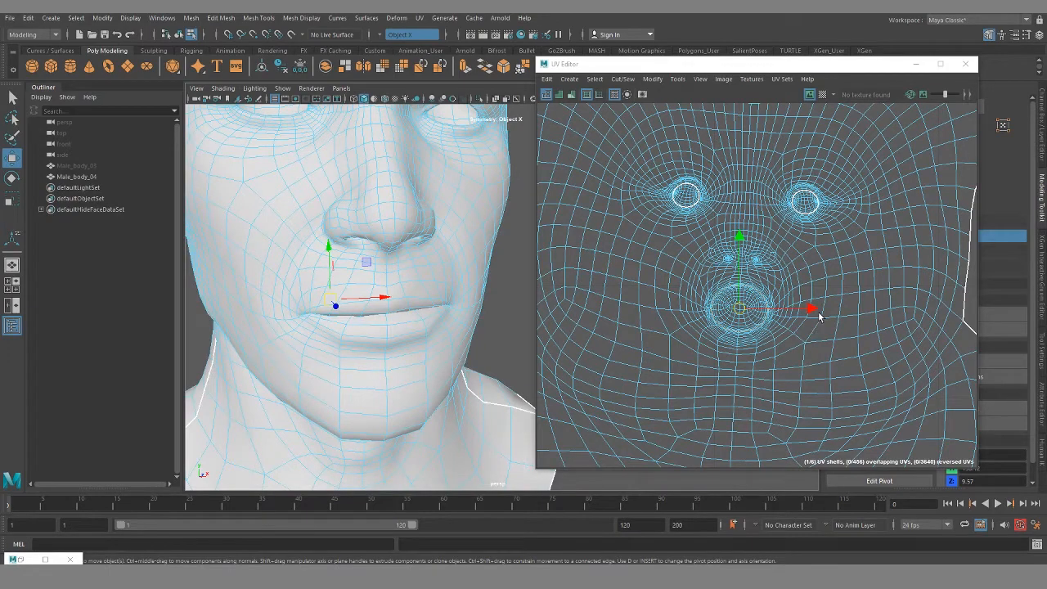
key("shift+x")
- Select all the head UV shells, including the newly cut mouth and eye socket pieces, and unfold them
right_click_drag(777, 384, 687, 328, "alt")
middle_click_drag(859, 422, 811, 374, "alt")
left_click_drag(656, 192, 838, 422)
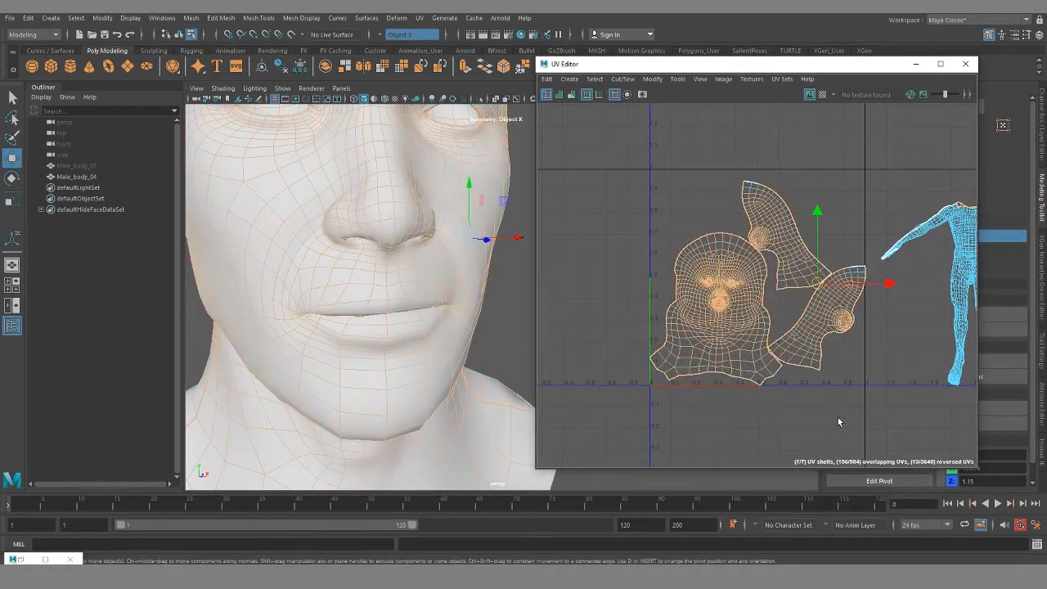
right_click_drag(761, 219, 634, 159)
left_click_drag(635, 161, 853, 405)
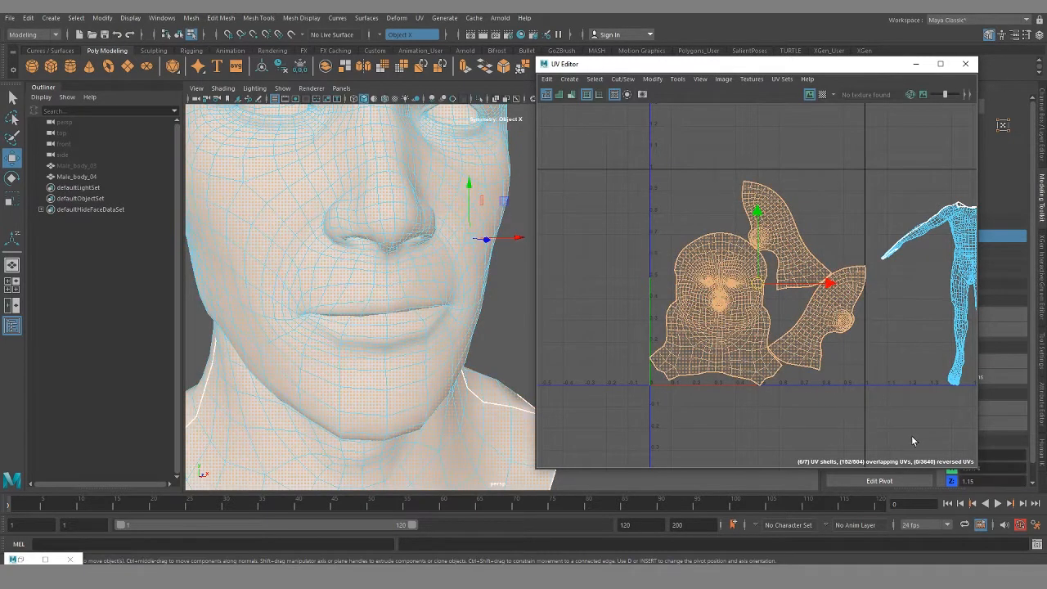
key("ctrl+u")
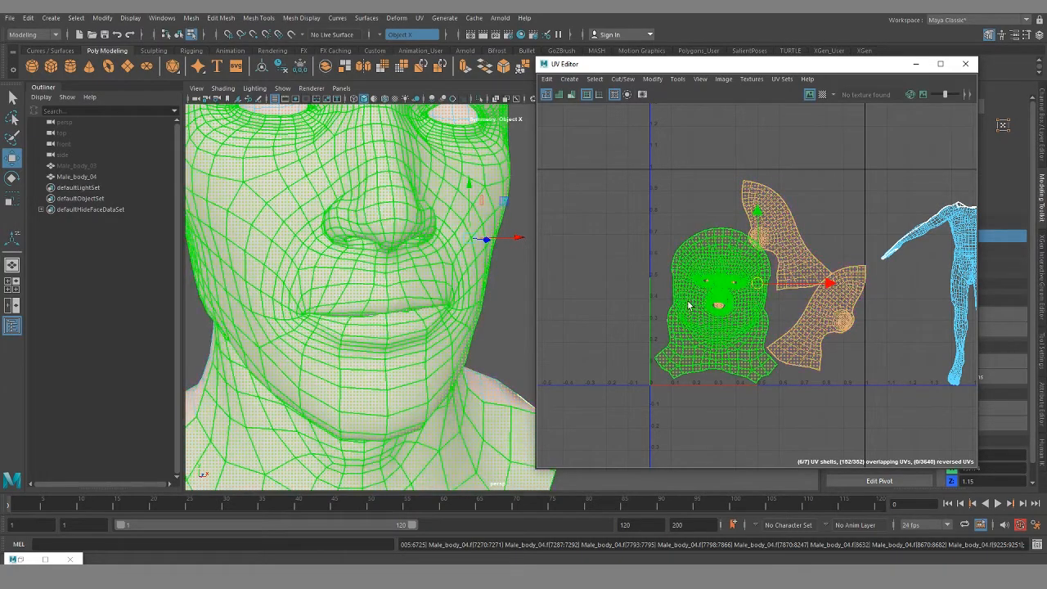
- Lay out the unfolded head shells so the mouth interior and eye sockets sit apart from the face in the first tile
scroll(695, 254, "up", 10)
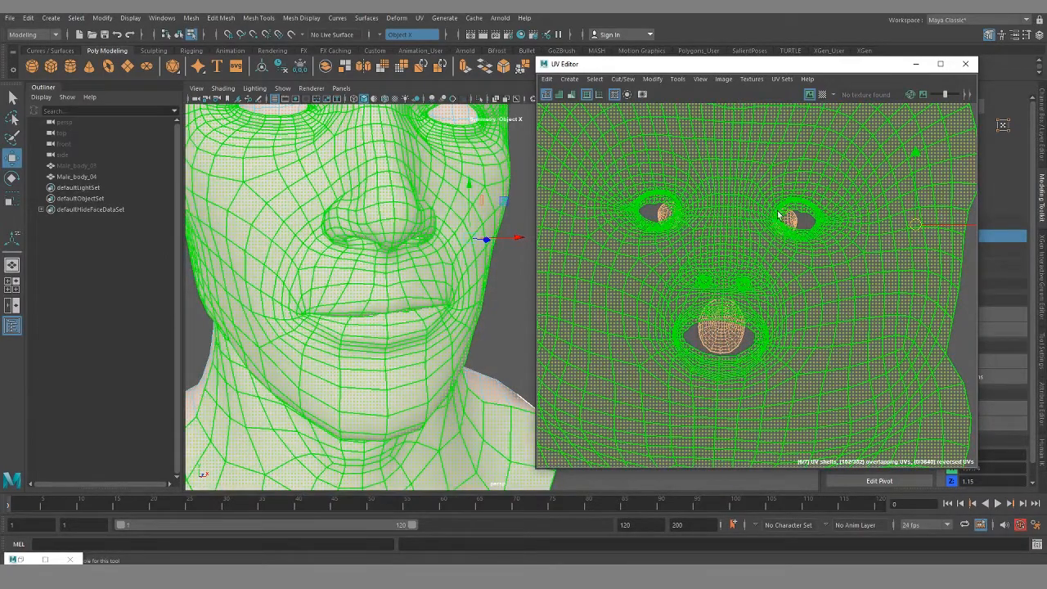
scroll(760, 350, "down", 9)
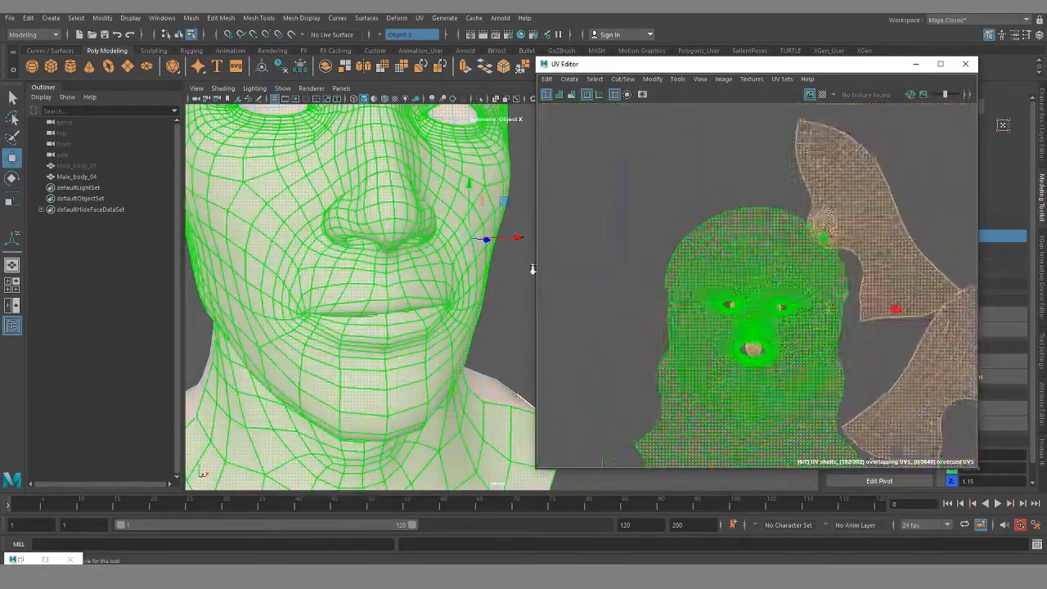
middle_click_drag(811, 367, 680, 297, "alt")
scroll(680, 297, "down", 1)
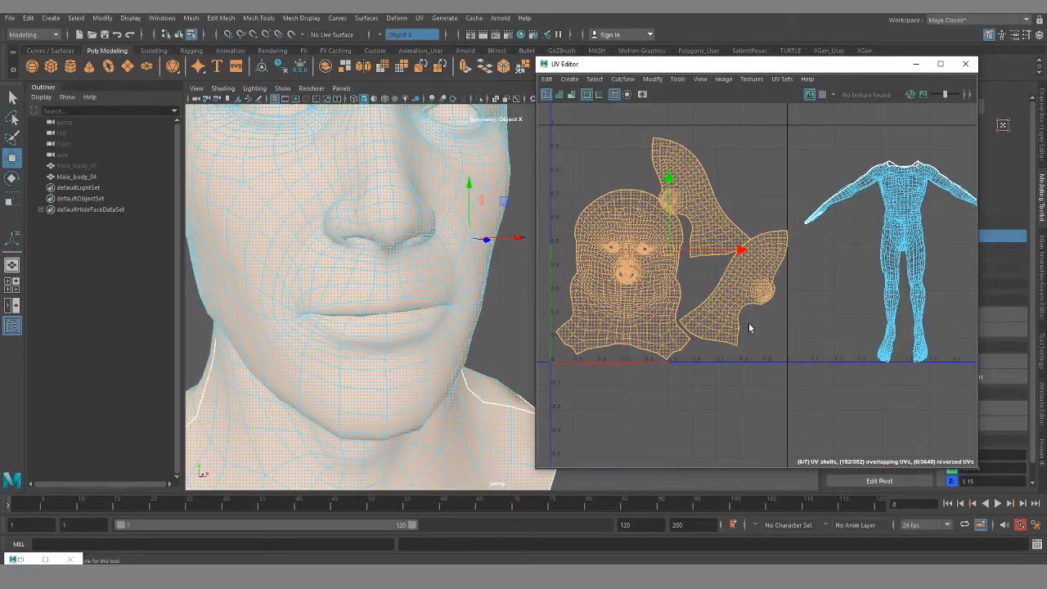
key("ctrl+l")
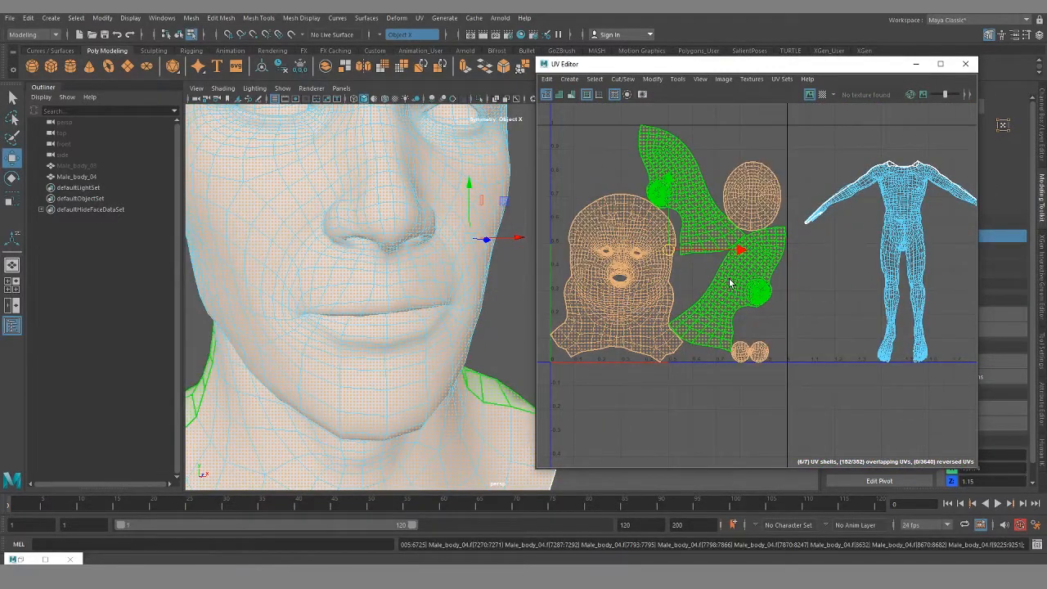
- Move the oval mouth interior shell upward and place the two small eye socket shells directly beneath it
middle_click_drag(711, 327, 684, 365, "alt")
right_click_drag(685, 365, 622, 356, "alt")
middle_click_drag(669, 348, 717, 292, "alt")
right_click_drag(717, 293, 729, 329, "alt")
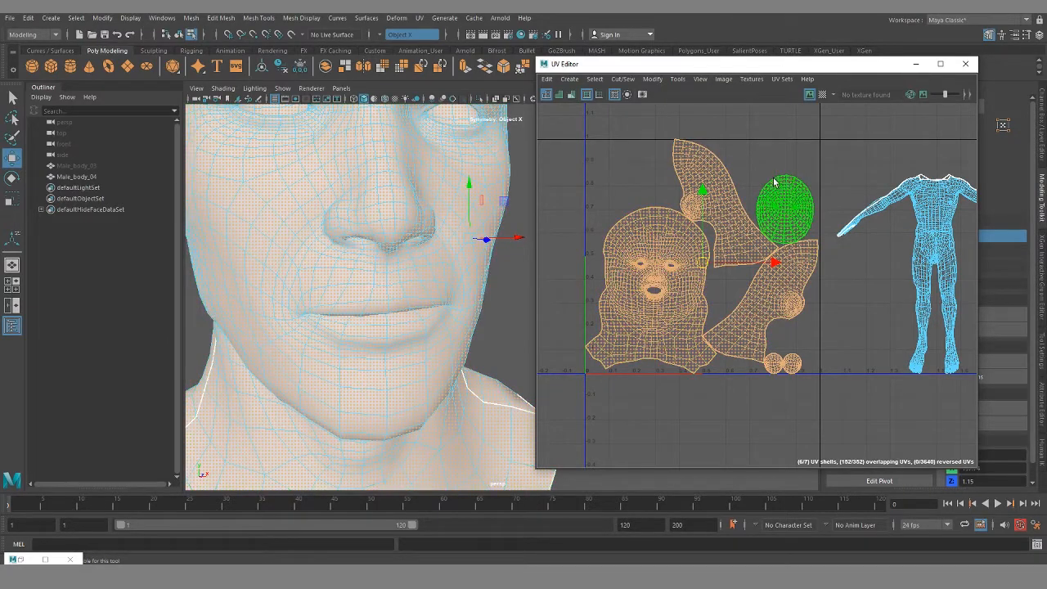
middle_click_drag(778, 325, 743, 319, "alt")
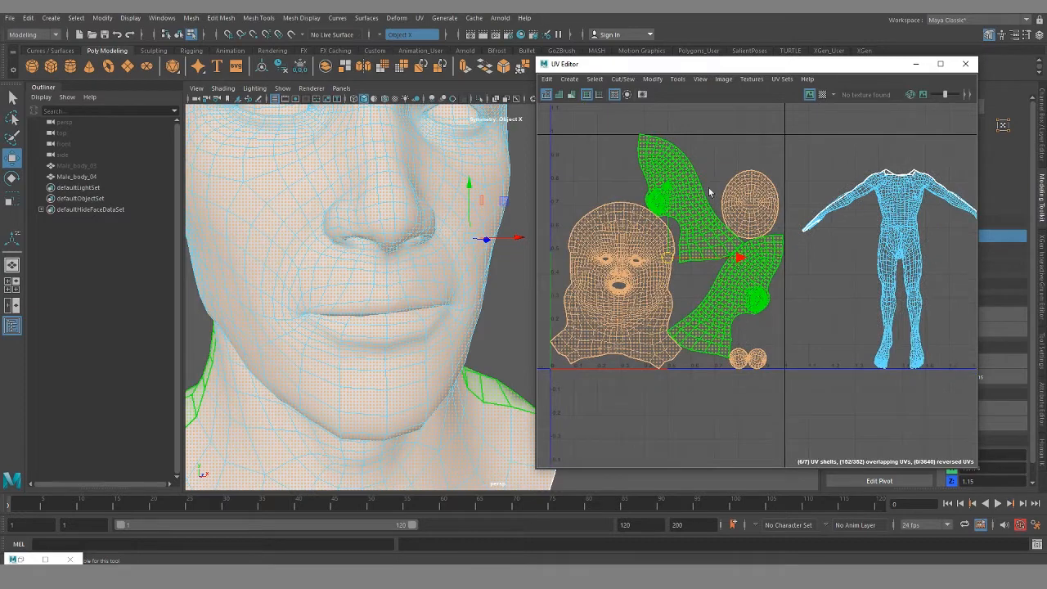
left_click(758, 214)
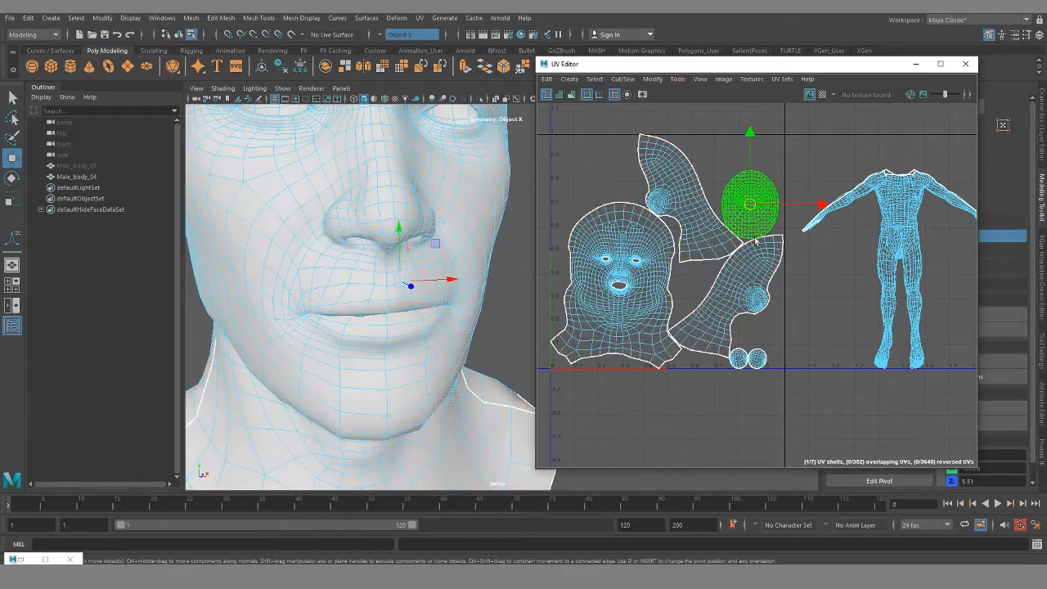
left_click_drag(758, 215, 761, 186)
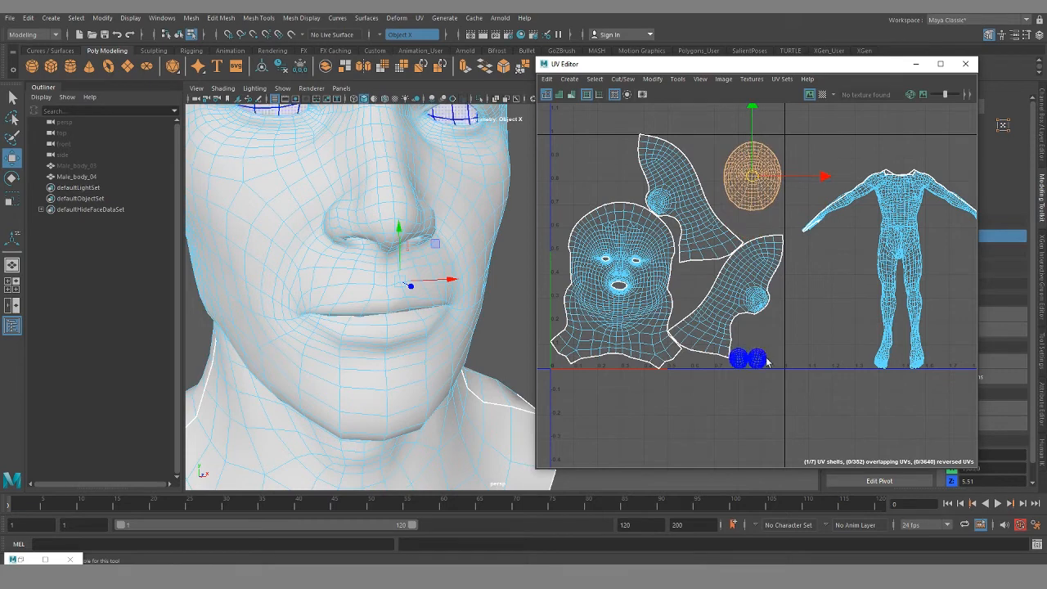
left_click_drag(741, 353, 758, 220)
- Scale down the mouth interior and eye socket shells together and tuck them into the first tile's upper-right corner
left_click_drag(718, 164, 771, 226)
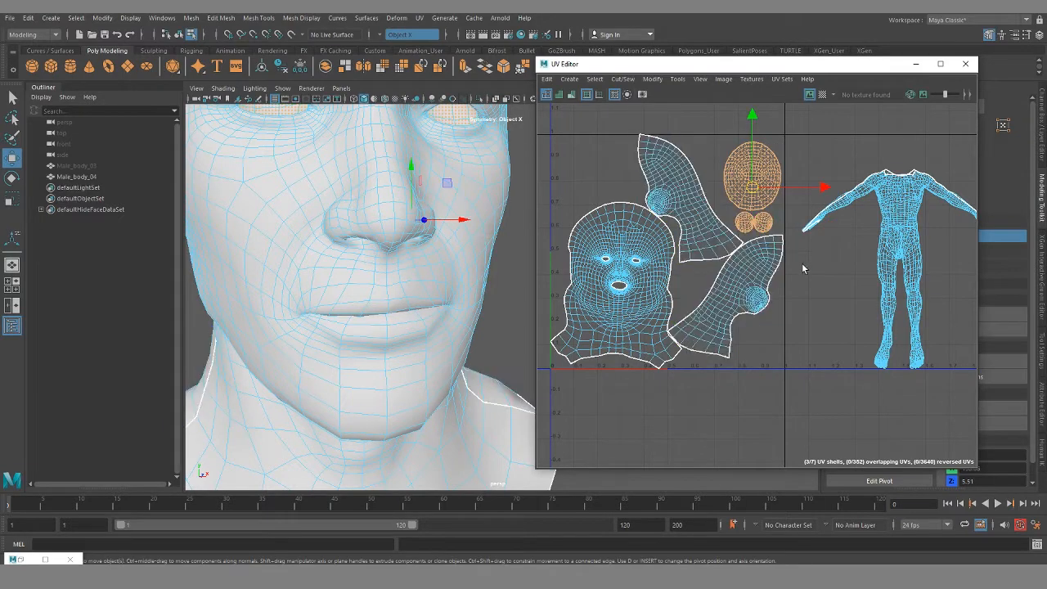
key("r")
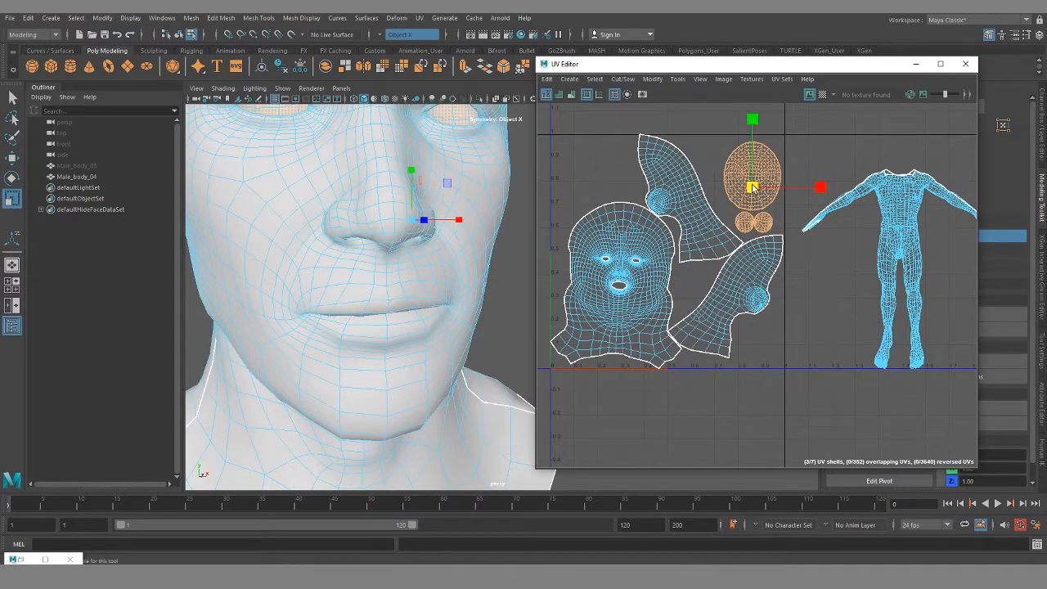
left_click_drag(752, 187, 764, 164)
key("w")
right_click_drag(790, 303, 715, 297, "alt")
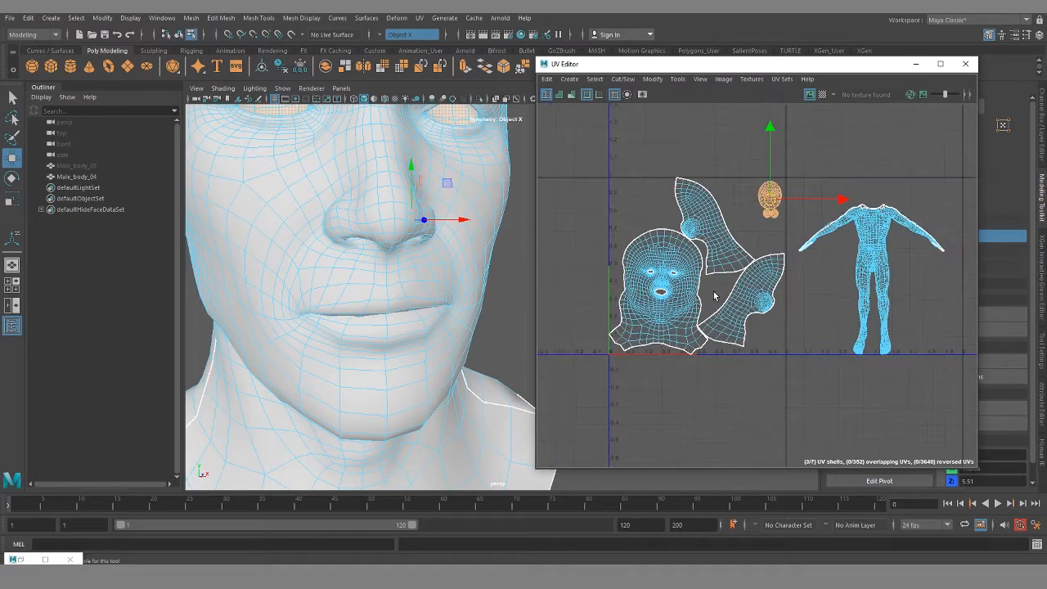
middle_click_drag(739, 315, 788, 356, "alt")
right_click_drag(750, 345, 799, 380, "alt")
middle_click_drag(799, 379, 764, 345, "alt")
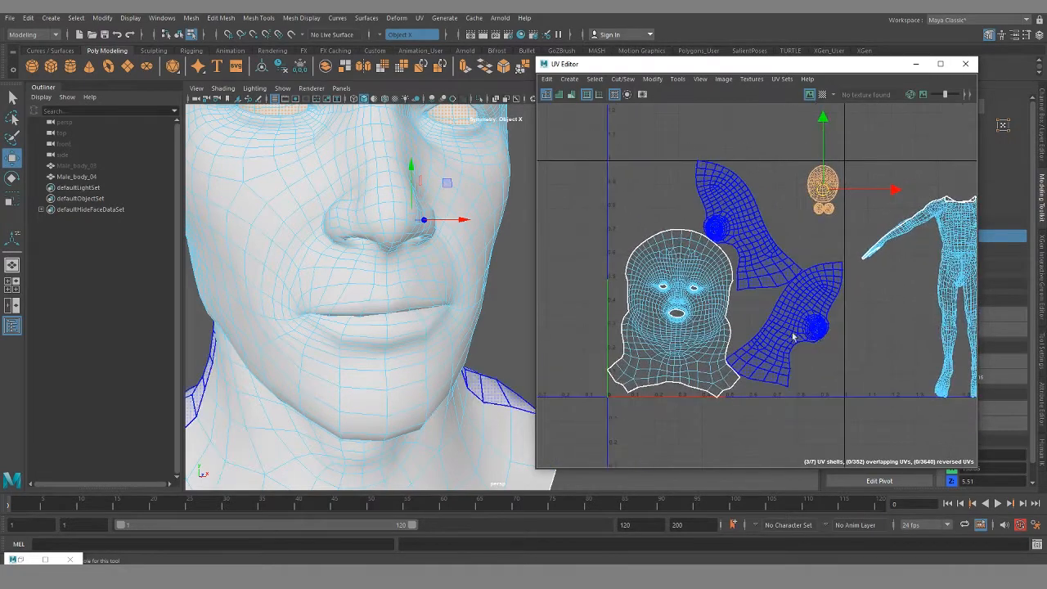
- Display the checker pattern on the model to examine the head, then turn the pattern off
left_click(786, 262)
right_click_drag(836, 369, 771, 340, "alt")
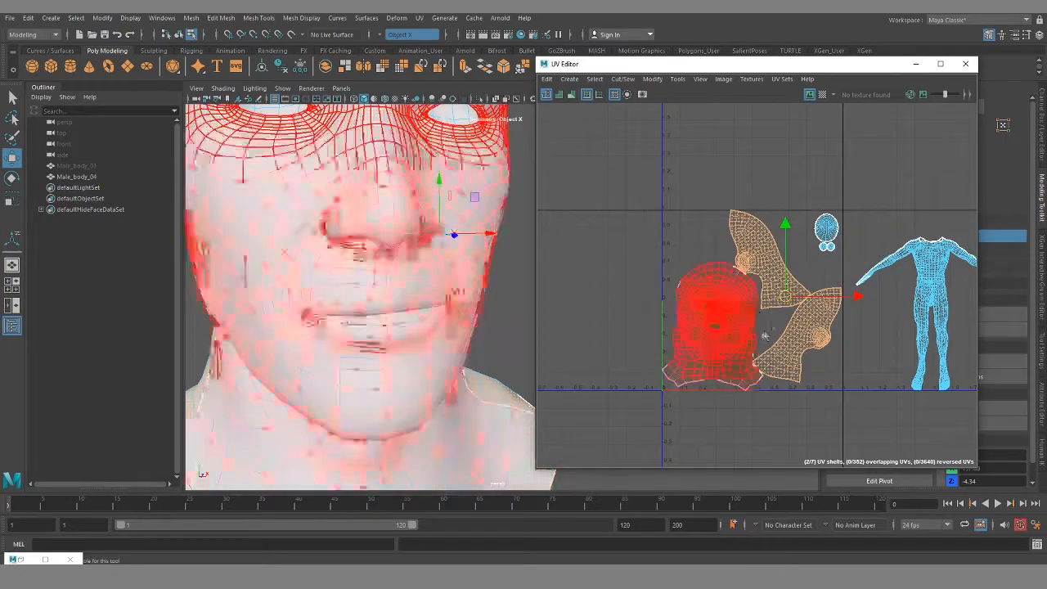
right_click_drag(764, 273, 808, 368, "alt")
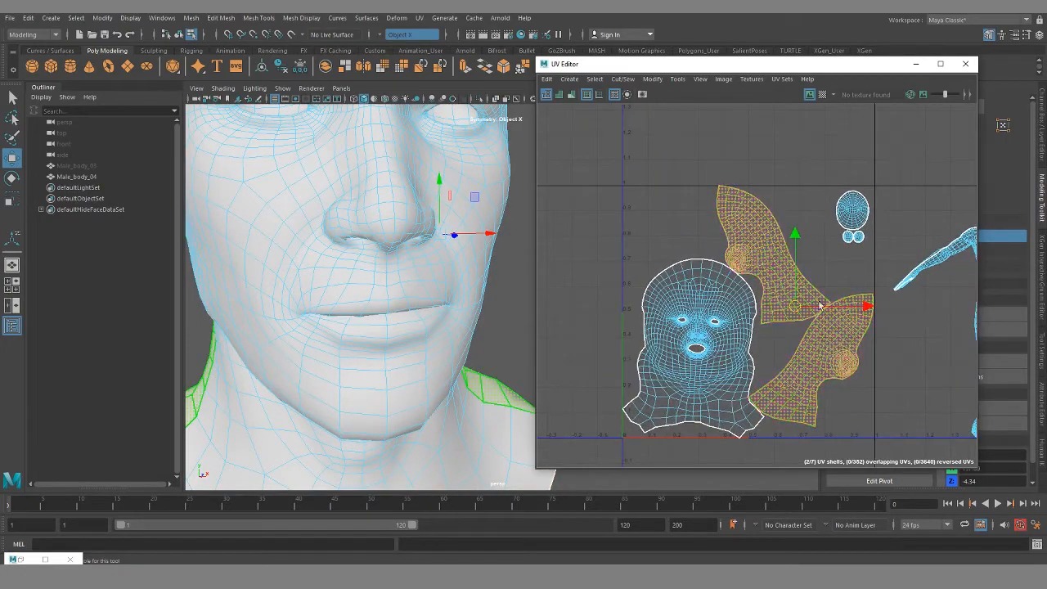
left_click(822, 94)
left_click_drag(452, 323, 444, 344, "alt")
right_click_drag(720, 230, 688, 214)
left_click(822, 94)
- Scale the face shell up to nearly the full height of the first UV tile and shift it toward the tile's centre
middle_click_drag(770, 396, 724, 327, "alt")
right_click_drag(724, 327, 746, 308, "alt")
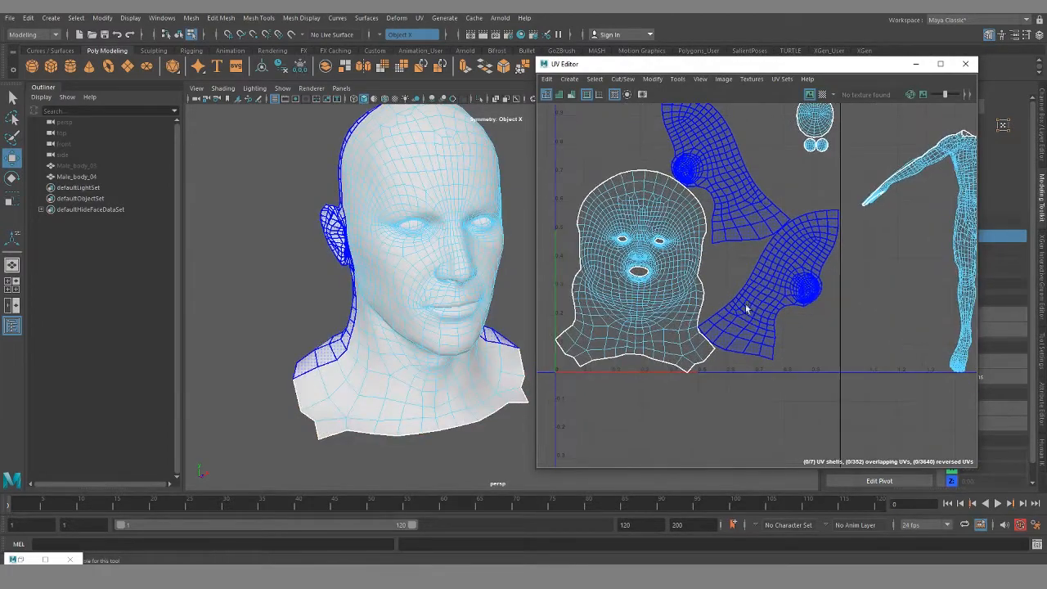
left_click_drag(793, 253, 794, 255)
scroll(794, 304, "down", 2)
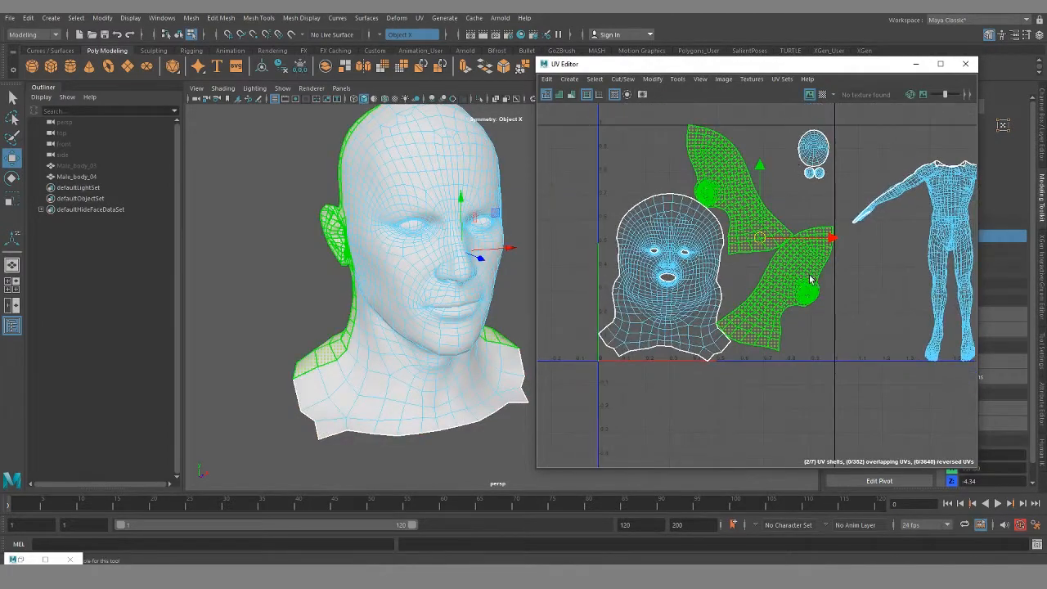
left_click(686, 304)
left_click_drag(656, 302, 690, 306)
key("w")
left_click_drag(663, 232, 665, 202)
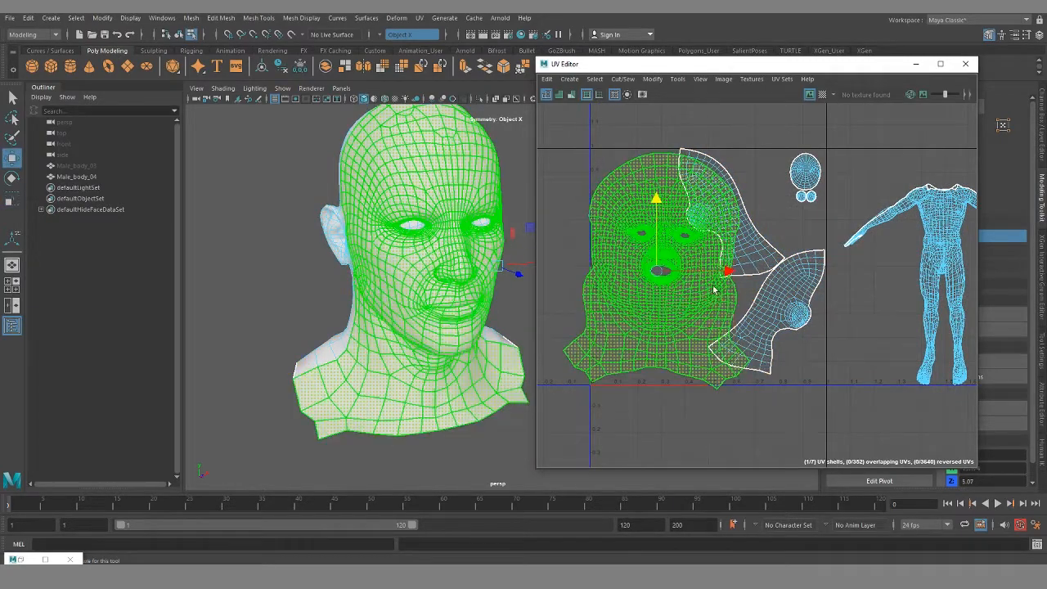
left_click_drag(728, 270, 761, 270)
middle_click_drag(745, 401, 664, 395, "alt")
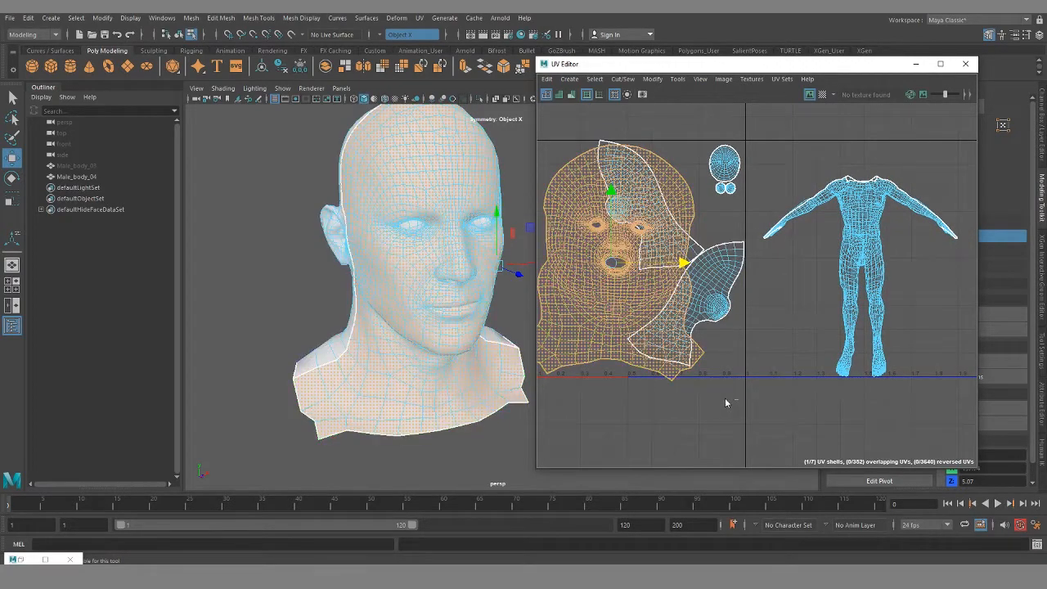
- Deselect the face shell and select the two ear and back-of-head shells overlapping it
left_click(678, 389)
middle_click_drag(685, 395, 764, 401, "alt")
right_click_drag(682, 152, 643, 137)
left_click(799, 291)
right_click_drag(843, 375, 757, 338, "alt")
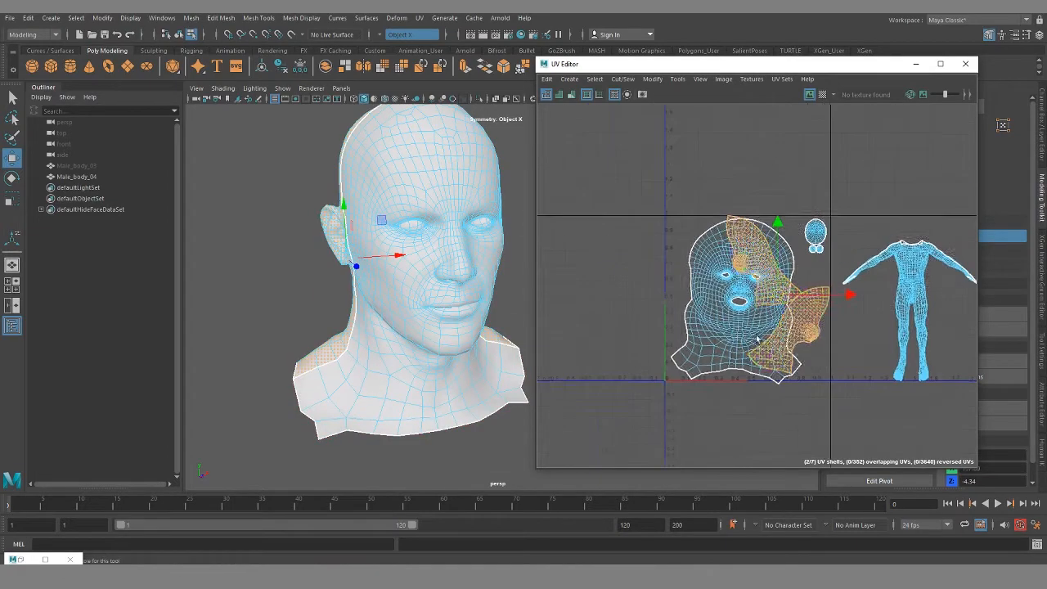
middle_click_drag(757, 338, 735, 332, "alt")
left_click_drag(829, 289, 962, 288)
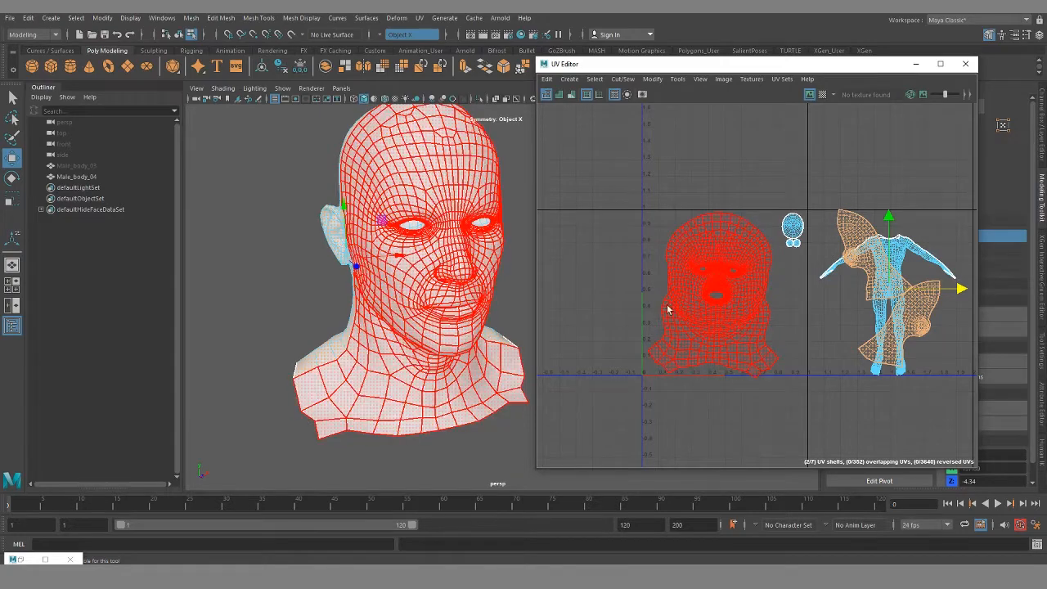
middle_click_drag(747, 352, 661, 335, "alt")
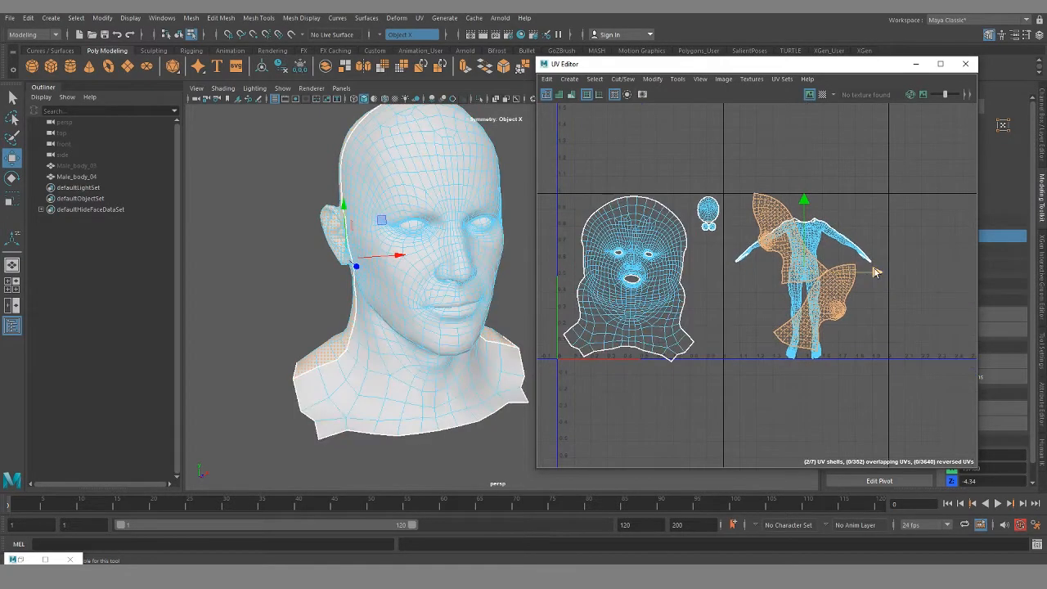
left_click_drag(872, 271, 734, 294)
middle_click_drag(659, 334, 735, 344, "alt")
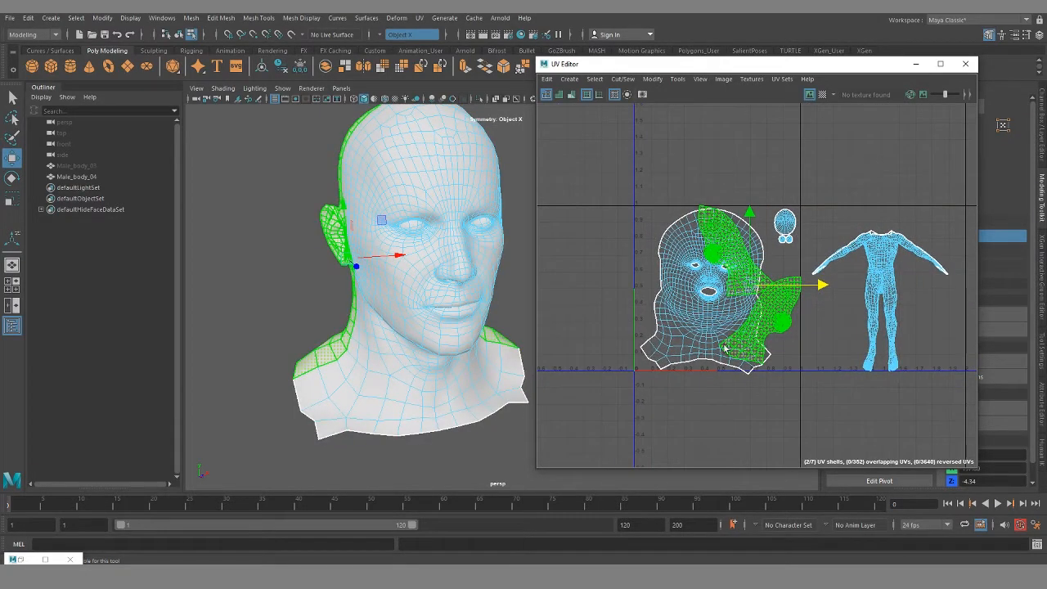
- Move the two ear and back-of-head shells sideways off the face shell and up above the first row of tiles
left_click_drag(822, 285, 887, 284)
middle_click_drag(846, 393, 792, 414, "alt")
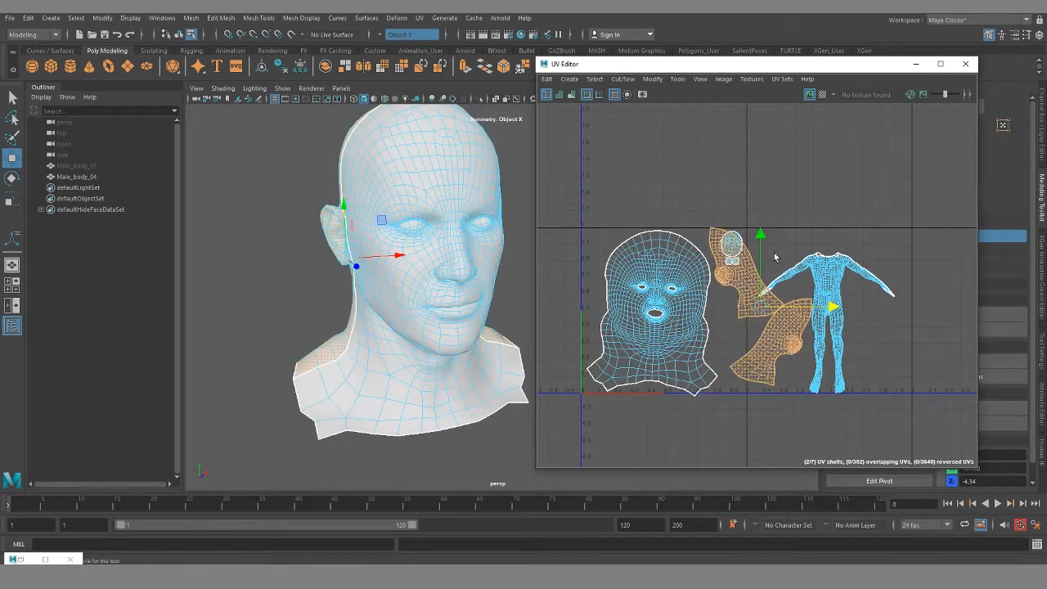
left_click_drag(760, 239, 760, 106)
middle_click_drag(779, 208, 779, 303, "alt")
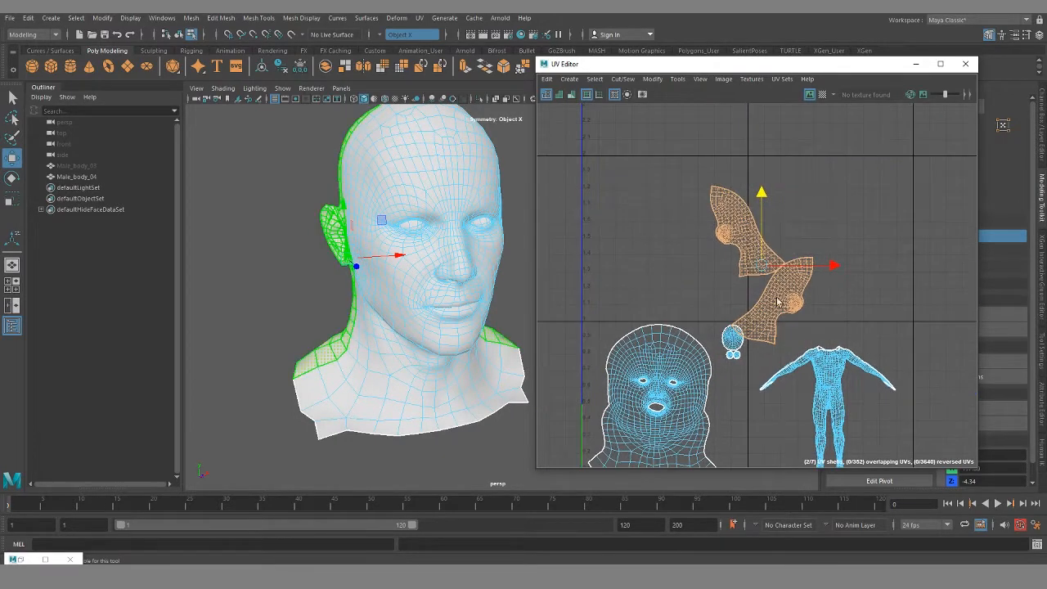
- Move the two ear and back-of-head shells farther up, fully clear of the first row of tiles, and deselect them
left_click_drag(761, 193, 762, 168)
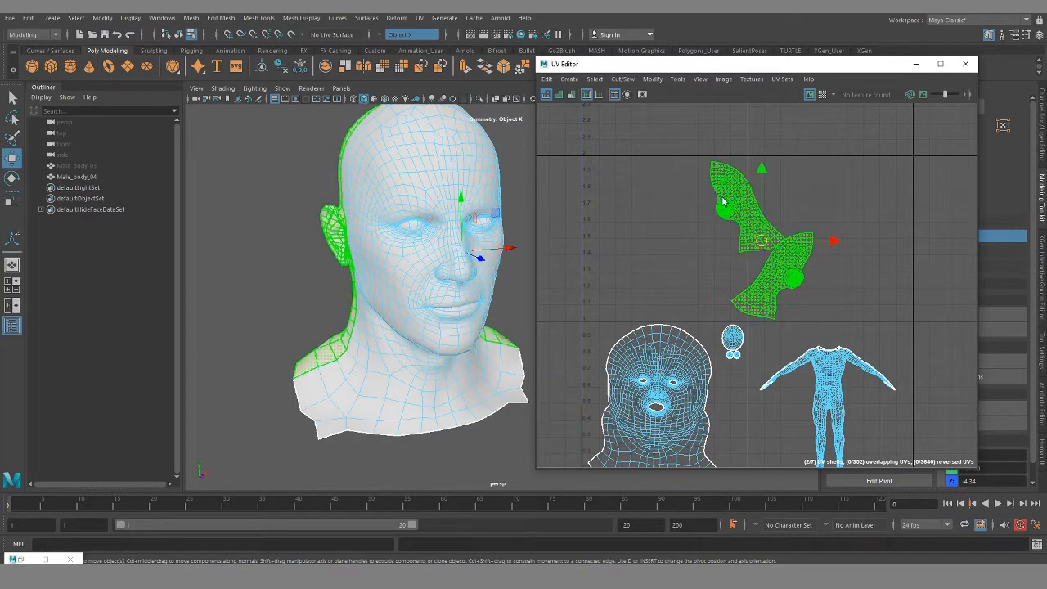
right_click_drag(723, 201, 695, 190)
left_click(671, 211)
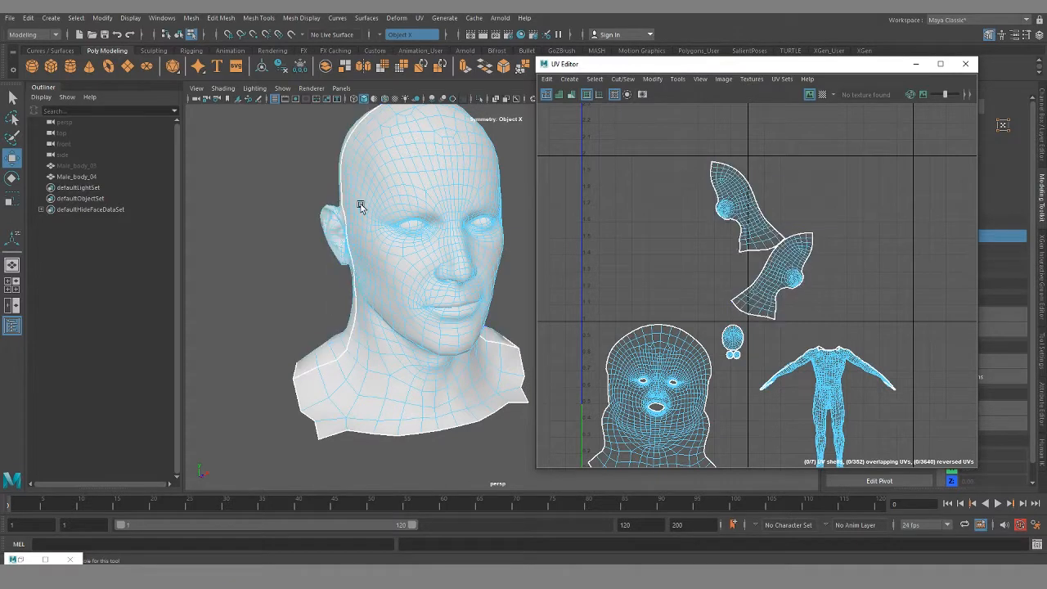
- Turn symmetry off and move the upper ear shell by itself to the empty space above the face shell, apart from the other ear shell
left_click(383, 37)
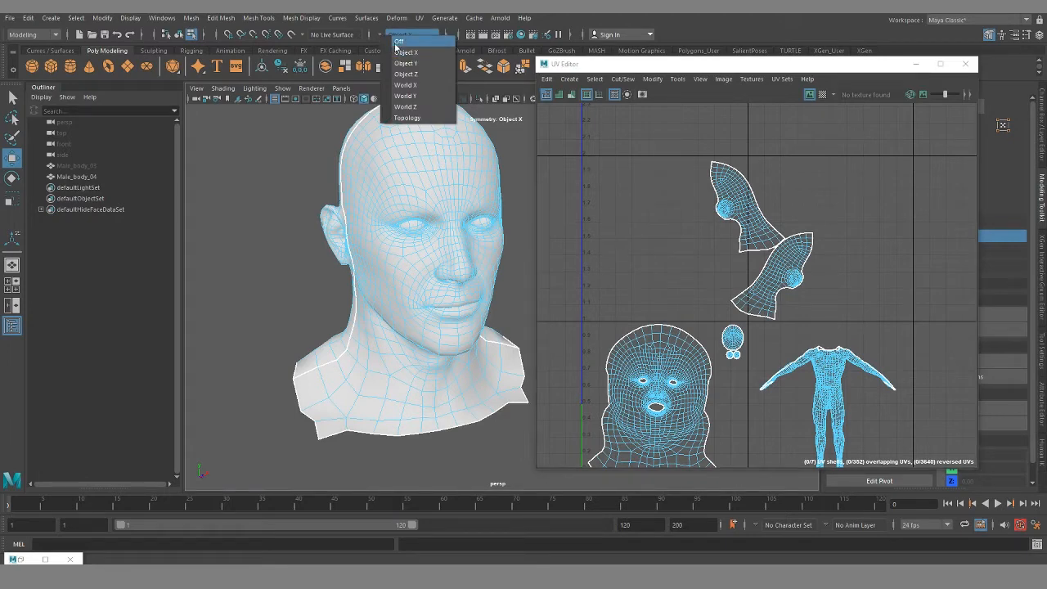
left_click(398, 41)
left_click(726, 205)
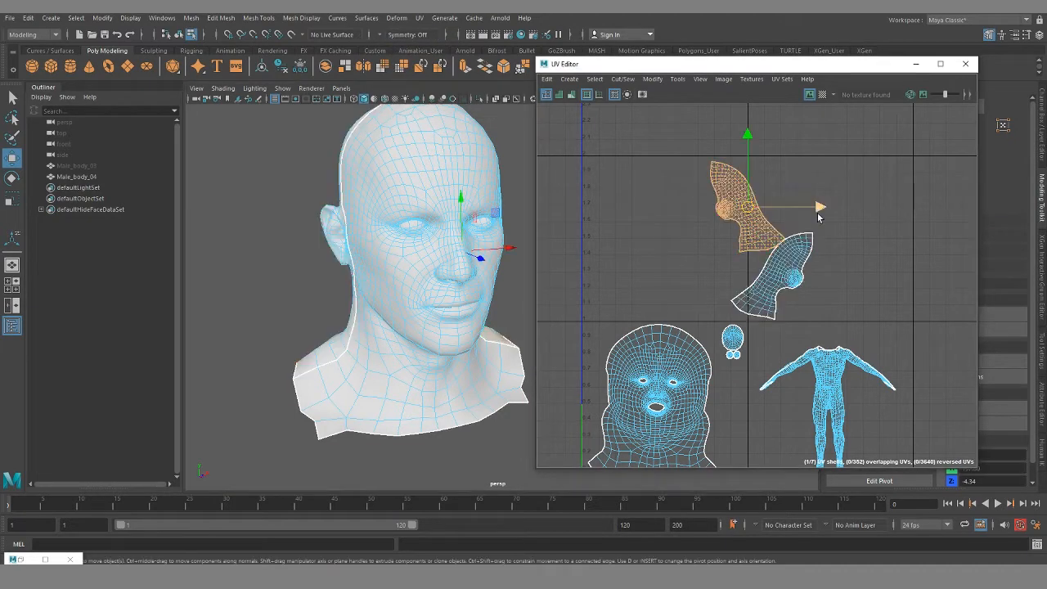
left_click_drag(816, 208, 908, 215)
scroll(873, 396, "down", 2)
middle_click_drag(839, 229, 783, 161, "alt")
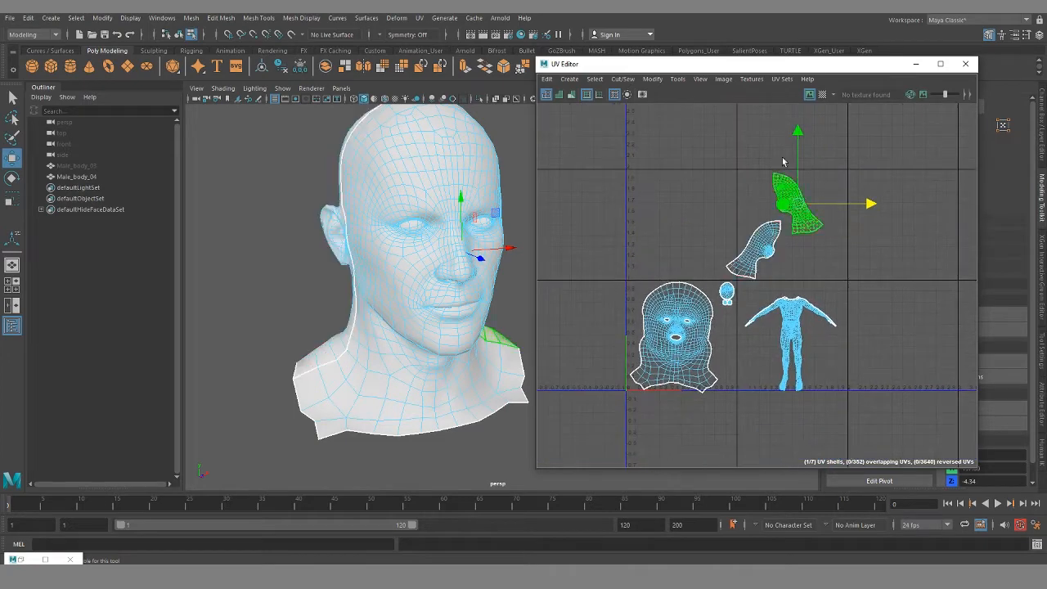
left_click(799, 206)
left_click_drag(799, 207, 697, 236)
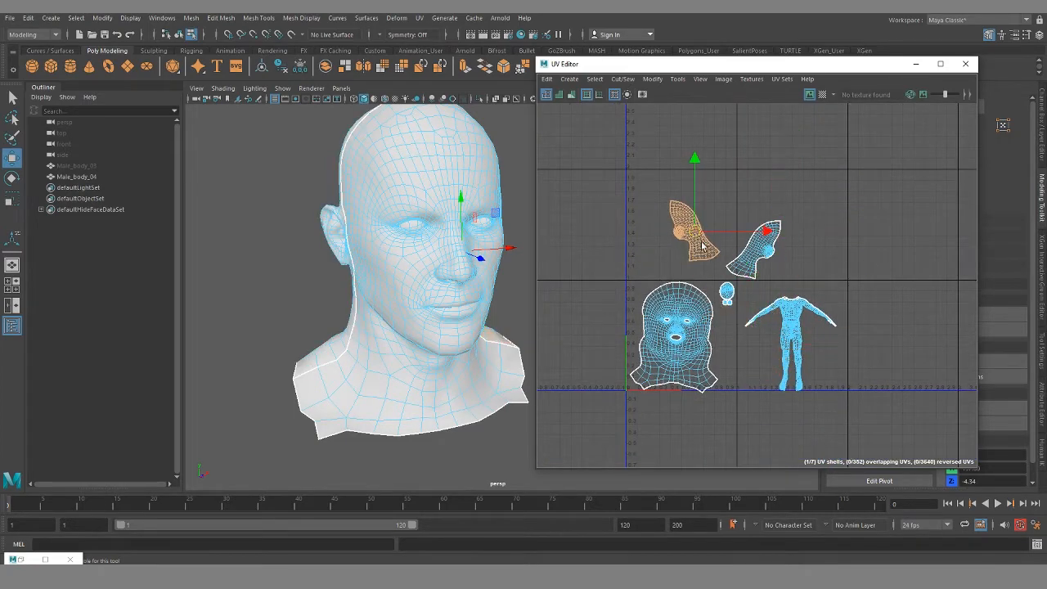
key("e")
left_click_drag(723, 177, 744, 196)
key("ctrl+z")
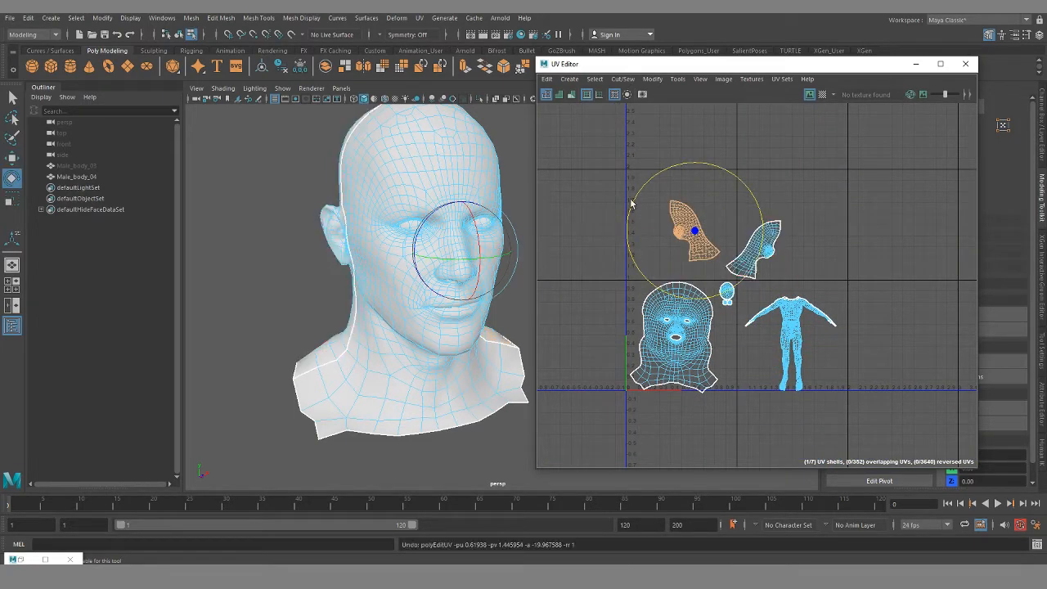
- Try to rotate both ear shells together with Object X symmetry, undo the rotation, and turn symmetry off again
left_click(393, 34)
left_click(404, 48)
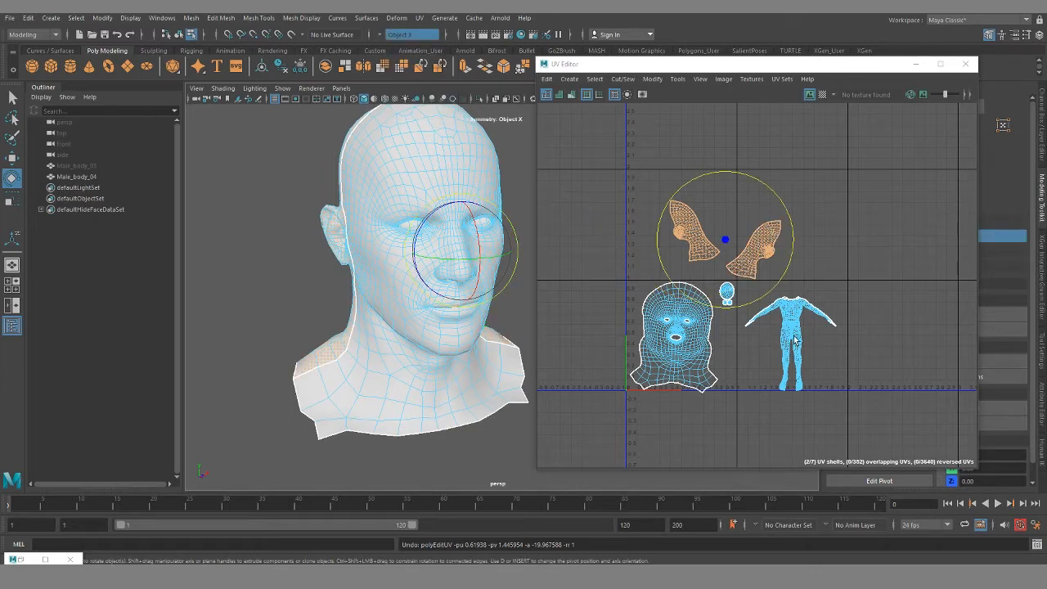
scroll(686, 203, "up", 2)
left_click(626, 202)
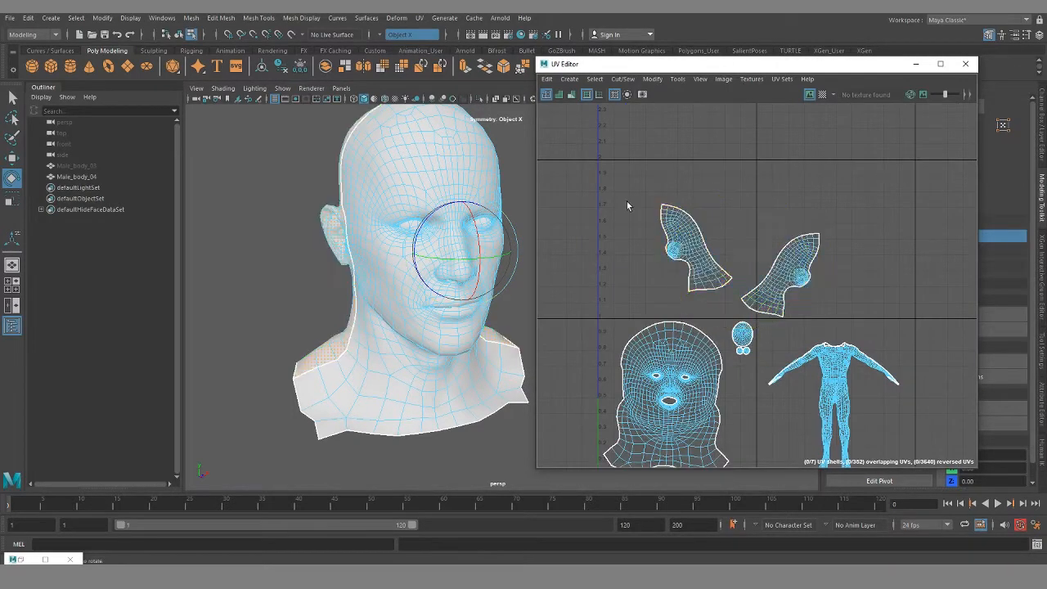
left_click(680, 231)
left_click_drag(717, 201, 741, 196)
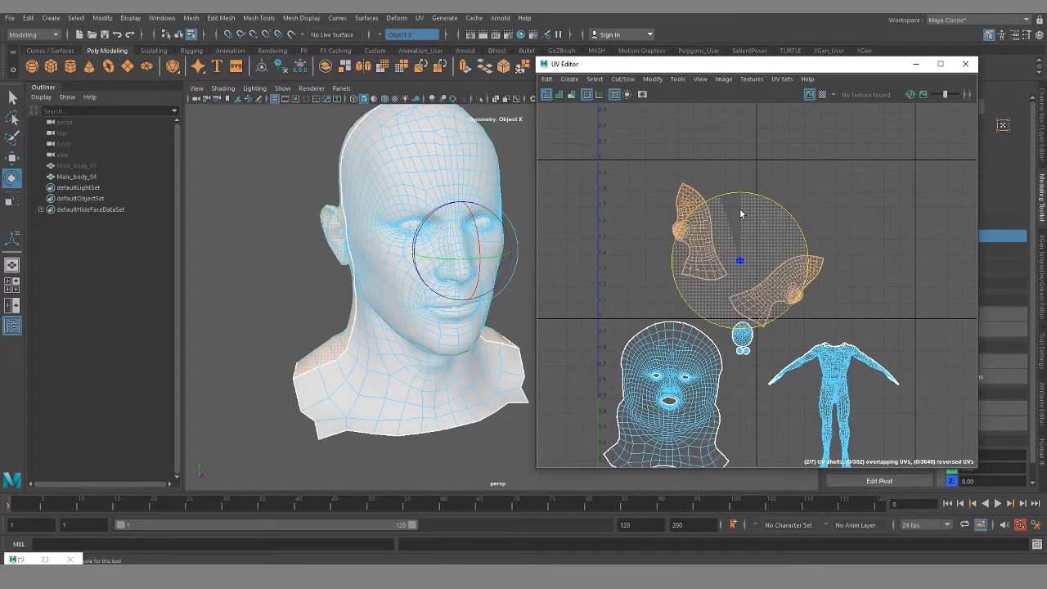
key("ctrl+z")
left_click(375, 39)
left_click(399, 35)
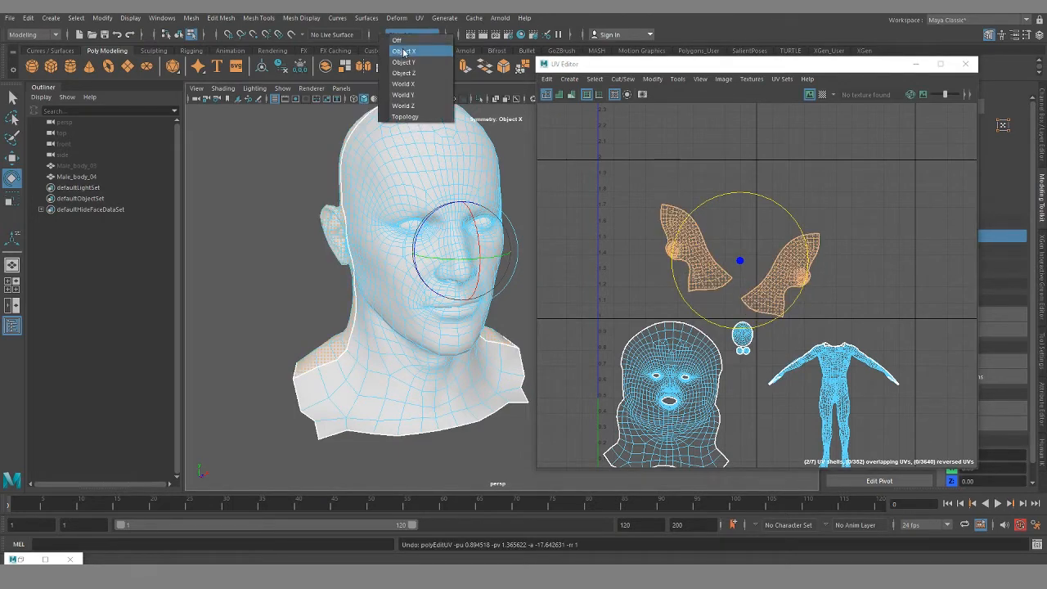
left_click(398, 40)
- Rotate each of the two ear and back-of-head shells individually until both stand roughly upright
left_click(714, 285)
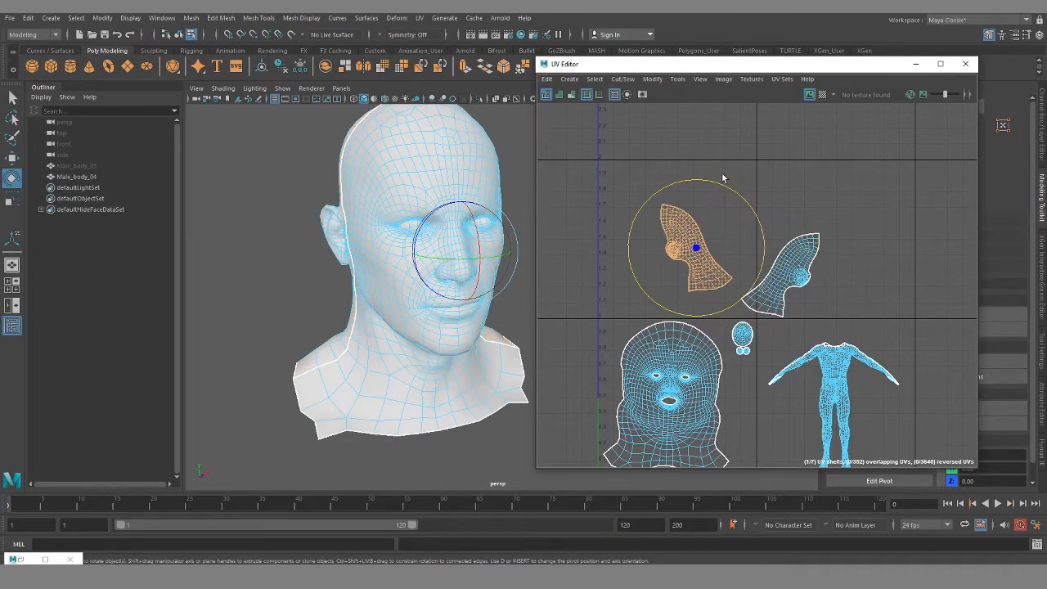
left_click_drag(728, 193, 791, 281)
left_click(795, 296)
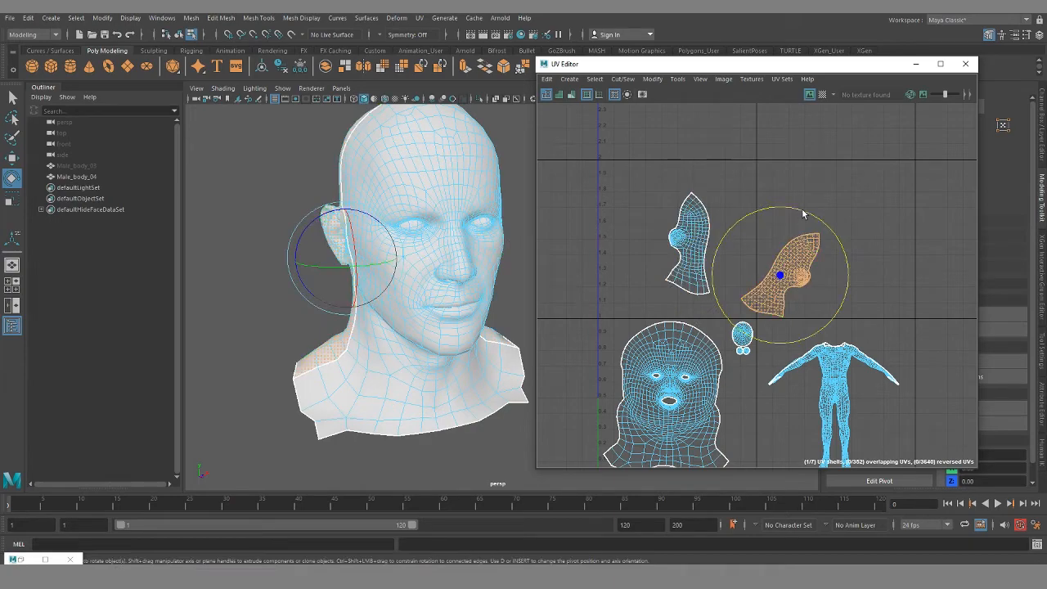
left_click_drag(804, 215, 761, 204)
- Move the face shell horizontally away from the body shell so that it straddles the outer vertical edge of the first UV tile
right_click_drag(787, 373, 688, 331, "alt")
middle_click_drag(689, 330, 659, 227, "alt")
right_click_drag(670, 259, 678, 313, "alt")
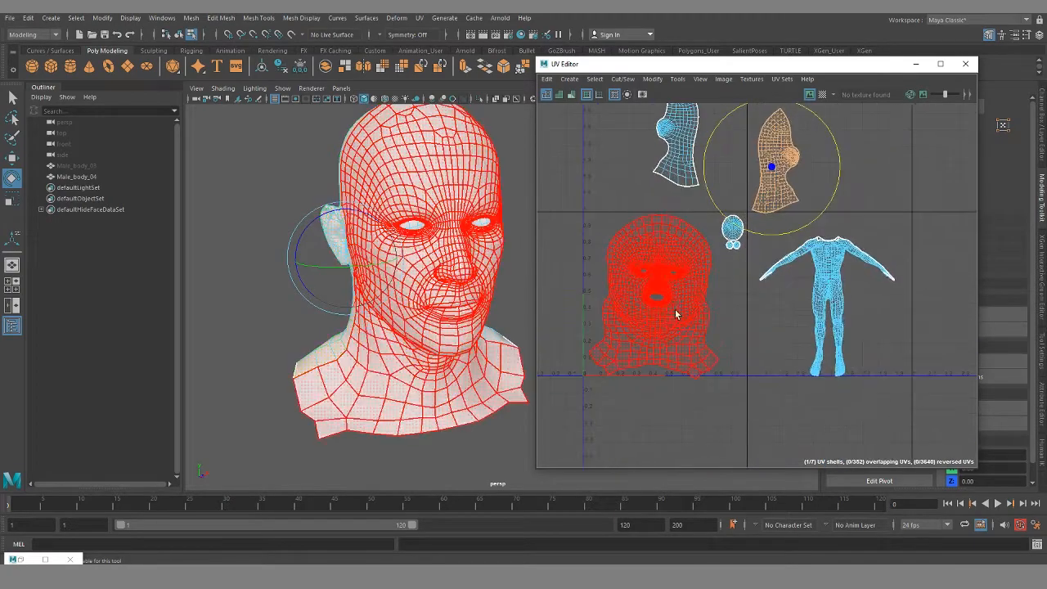
left_click(678, 313)
key("w")
left_click_drag(724, 298, 663, 298)
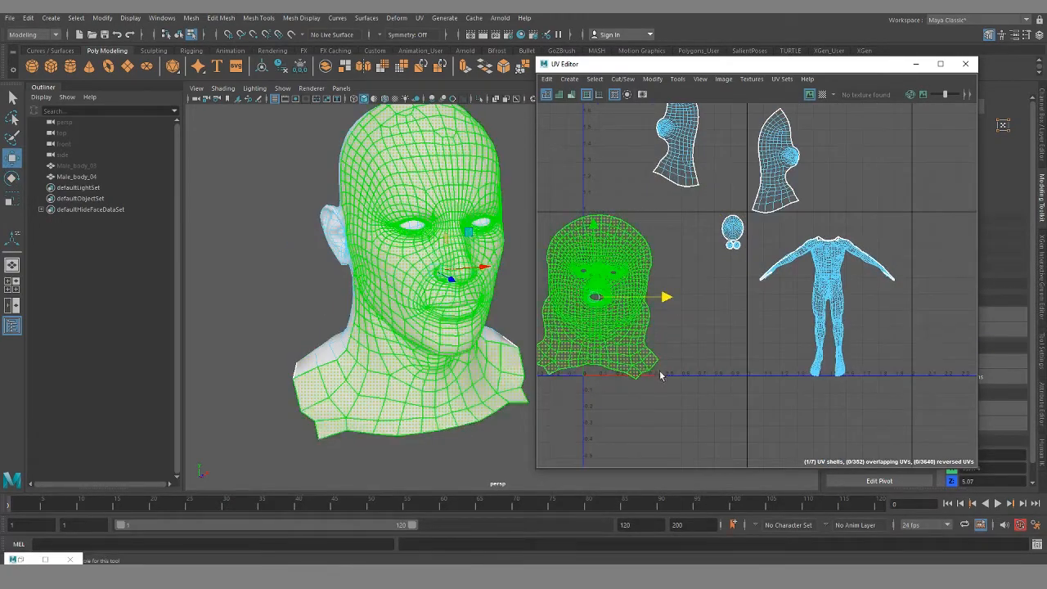
middle_click_drag(664, 297, 725, 326, "alt")
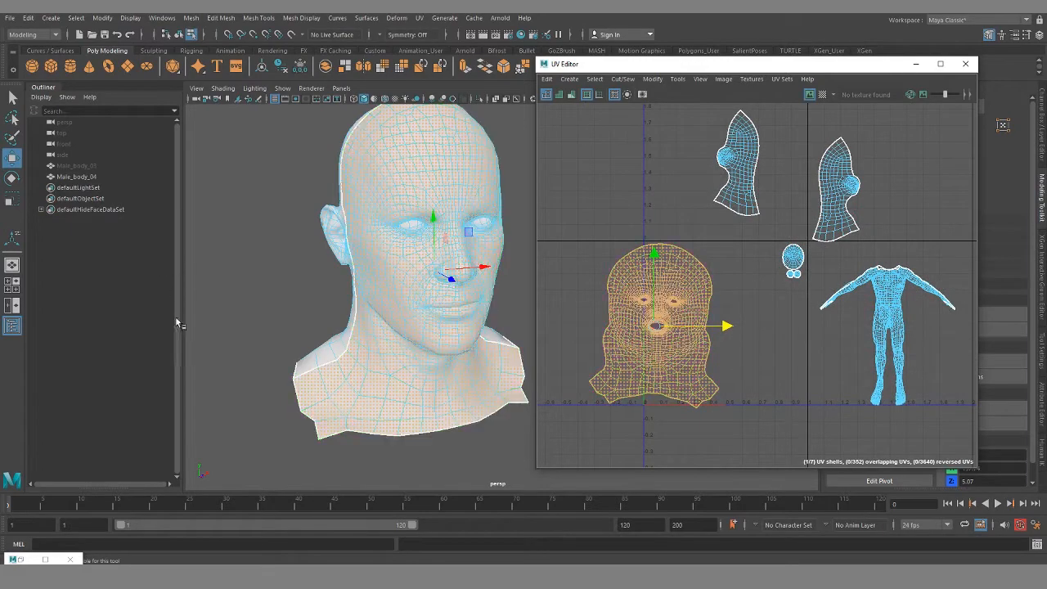
- Hide Male_body_04 and show Male_body_03 in its place
left_click(75, 177)
key("h")
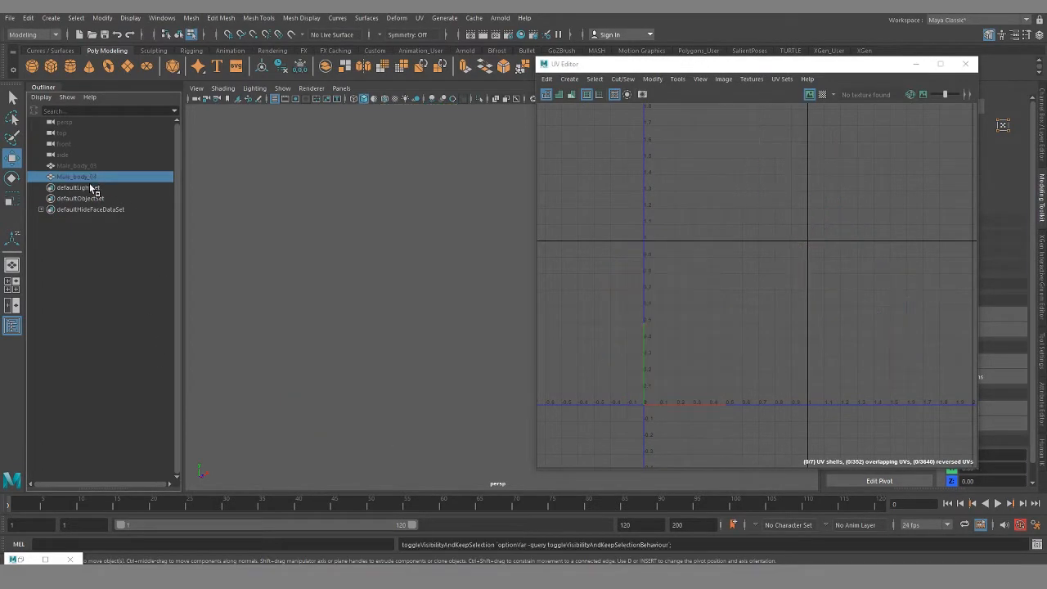
left_click(82, 165)
key("h")
- Examine how Male_body_03's head shells are arranged in the first UV tile and where the seams run on its neck, shoulders and torso
middle_click_drag(579, 416, 690, 402, "alt")
middle_click_drag(492, 404, 425, 380, "alt")
middle_click_drag(821, 334, 684, 326, "alt")
scroll(684, 327, "up", 2)
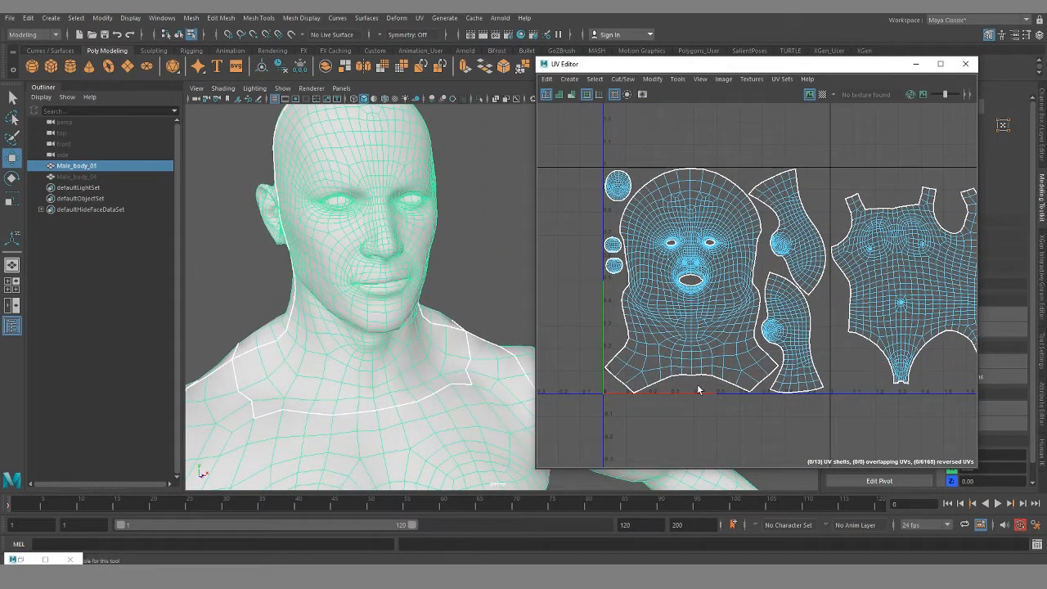
scroll(712, 391, "up", 3)
scroll(646, 360, "down", 2)
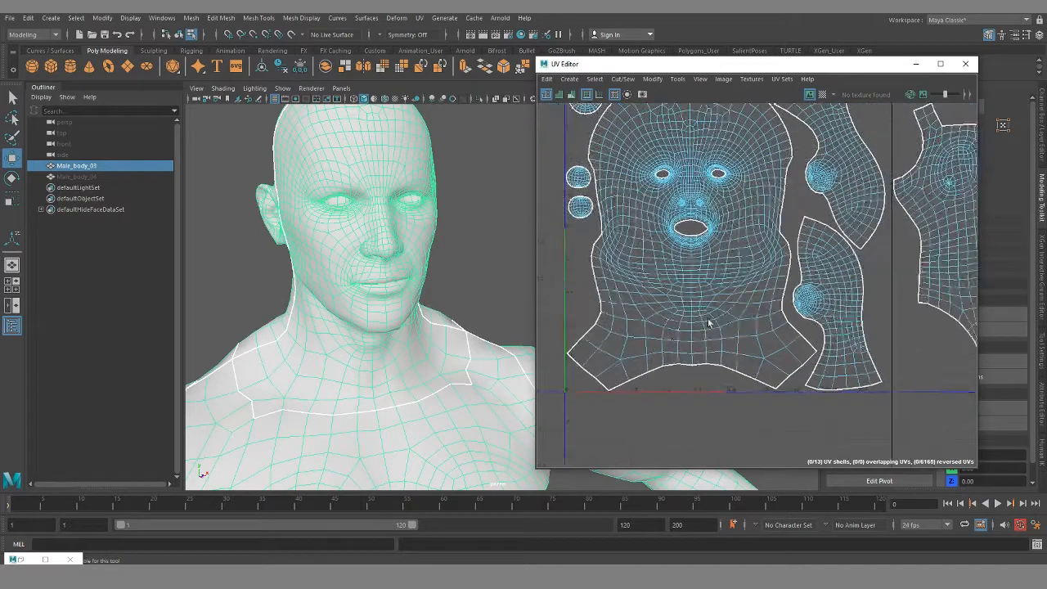
middle_click_drag(873, 250, 848, 303, "alt")
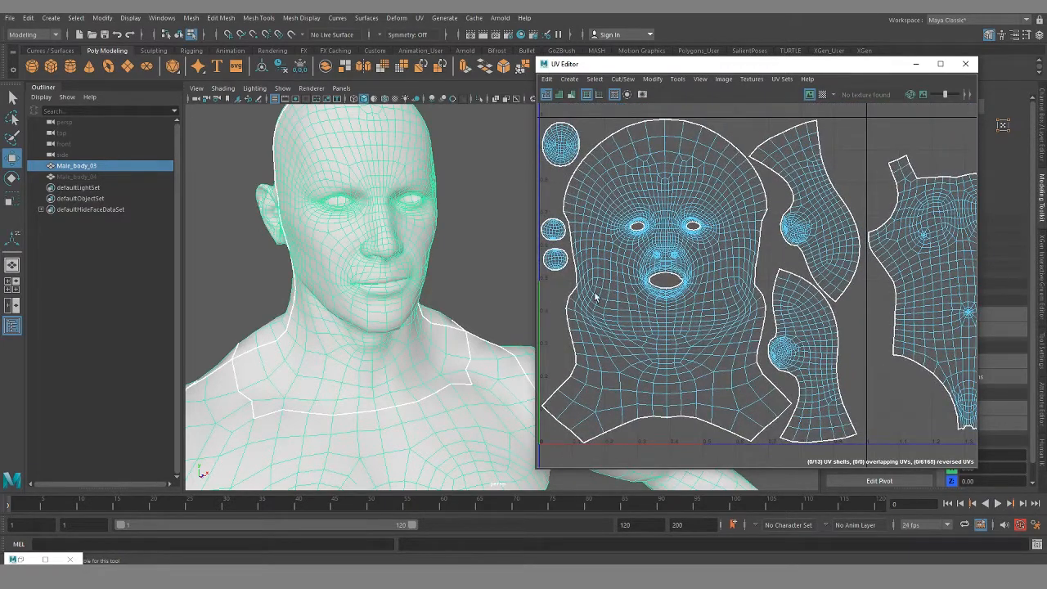
scroll(741, 347, "down", 1)
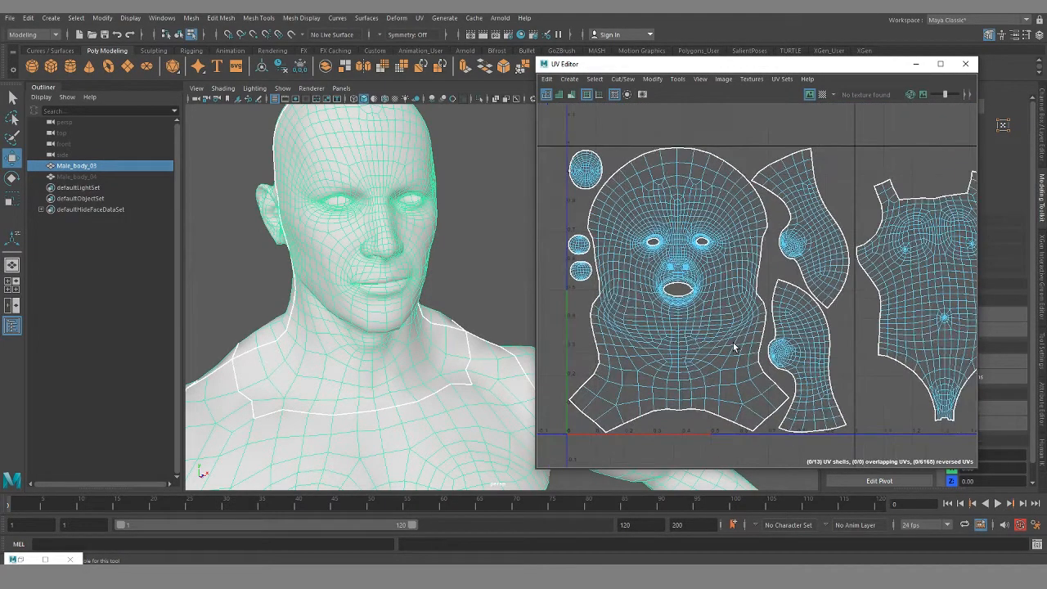
middle_click_drag(792, 412, 853, 386, "alt")
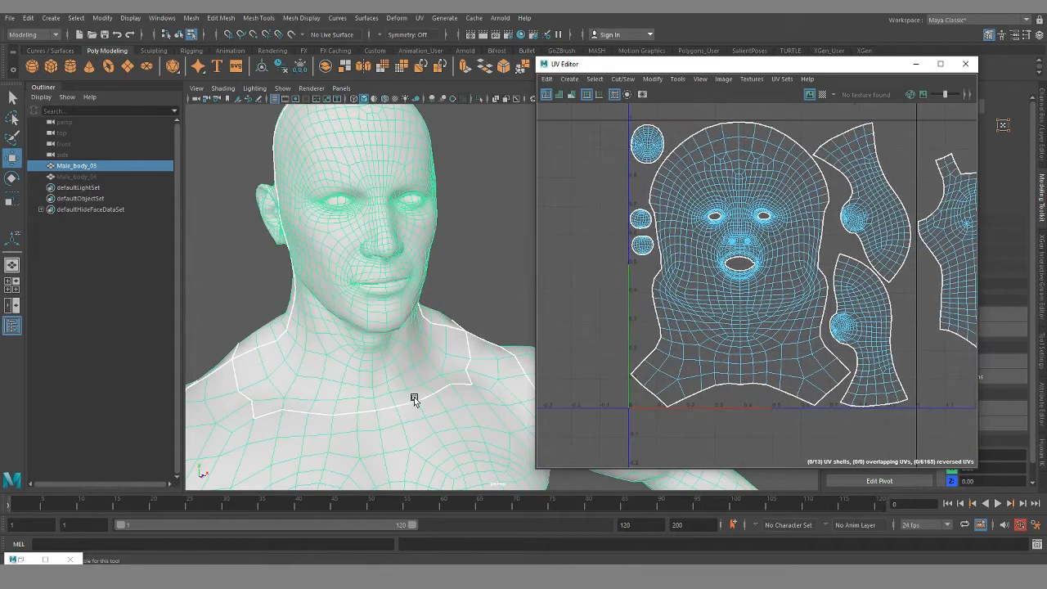
right_click_drag(414, 396, 371, 401, "alt")
middle_click_drag(372, 400, 472, 340, "alt")
left_click_drag(472, 343, 421, 383, "alt")
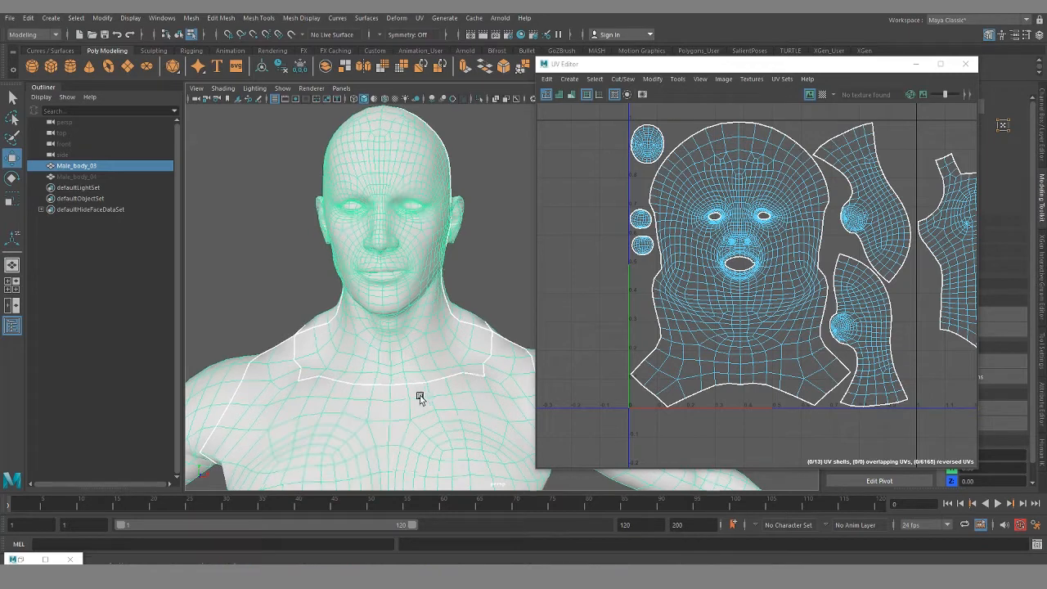
right_click_drag(421, 397, 326, 378, "alt")
right_click_drag(431, 420, 384, 353, "alt")
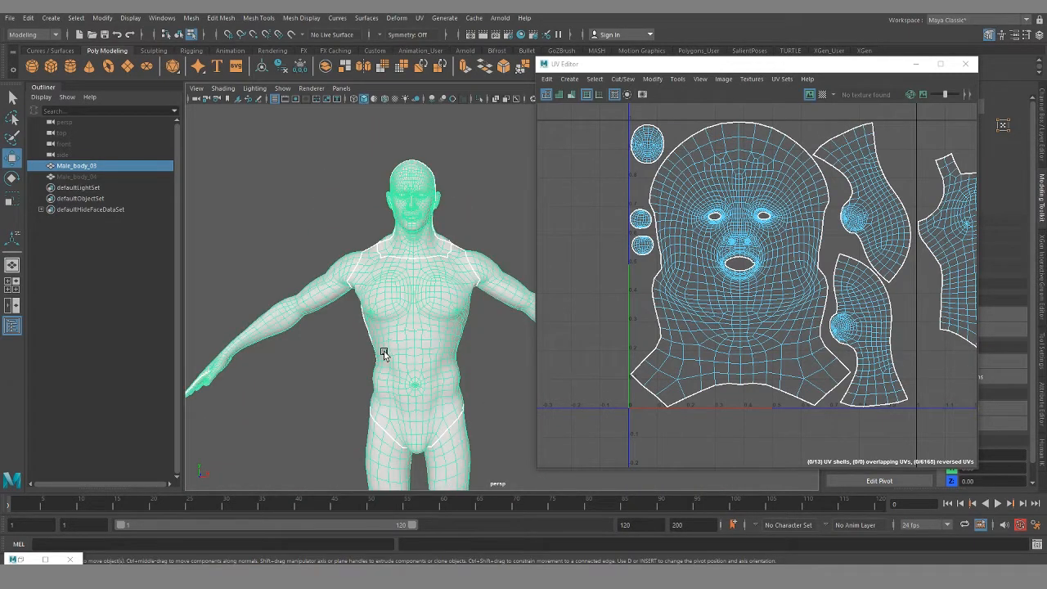